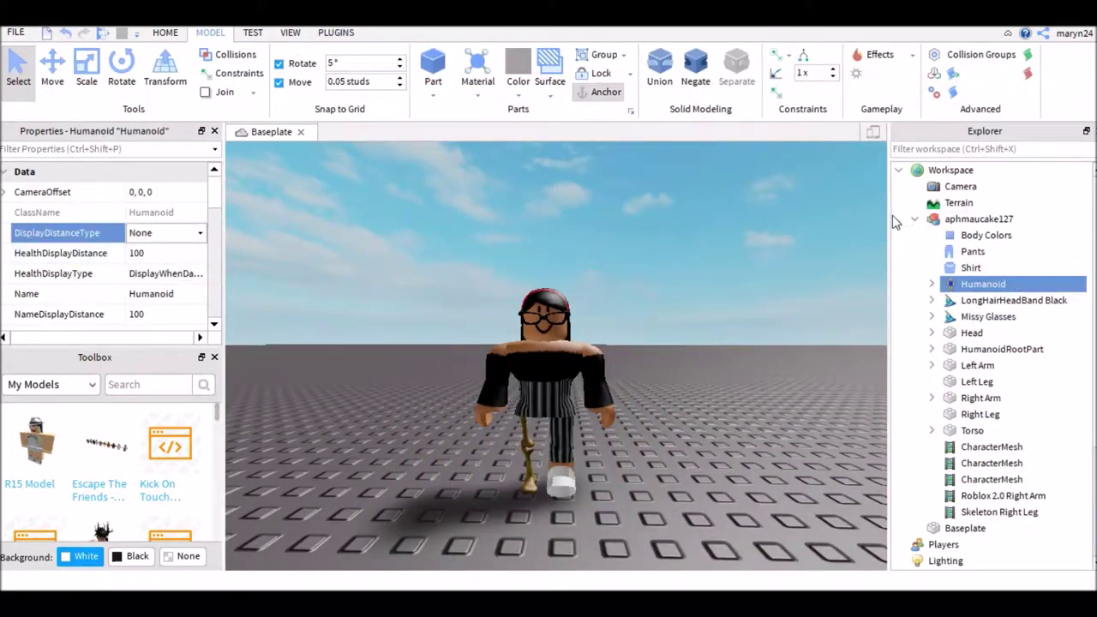
- Export the avatar model as an OBJ file named 'aphmau'
click(914, 218)
right_click(979, 218)
click(960, 516)
text(aphmauc)
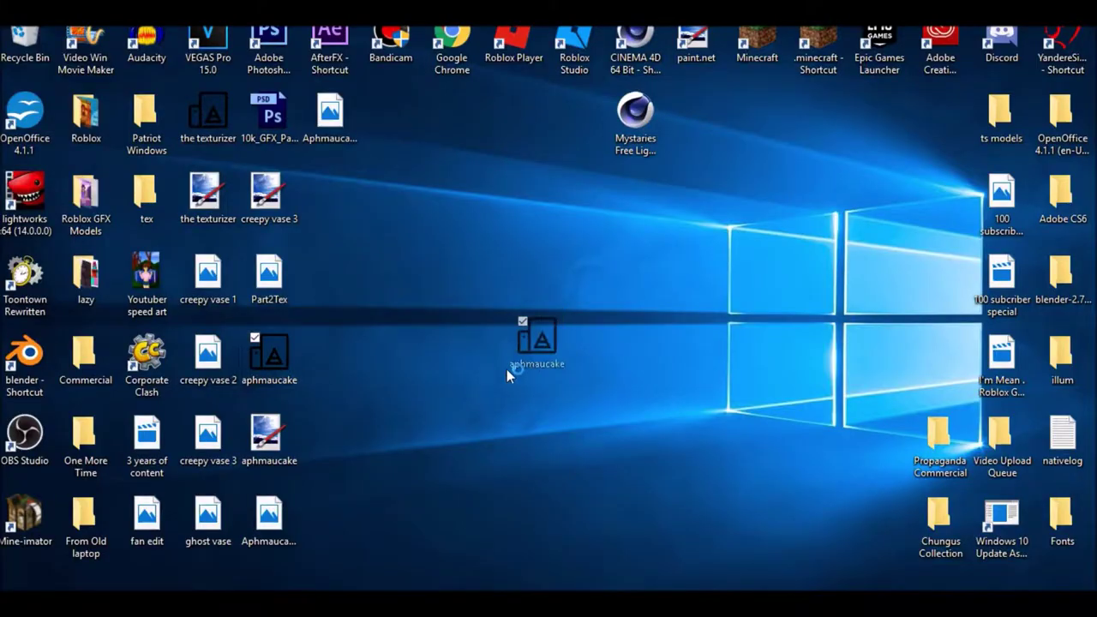
- Move the exported texture file beside the other exported files on the desktop
drag(284, 533, 594, 470)
drag(268, 514, 635, 356)
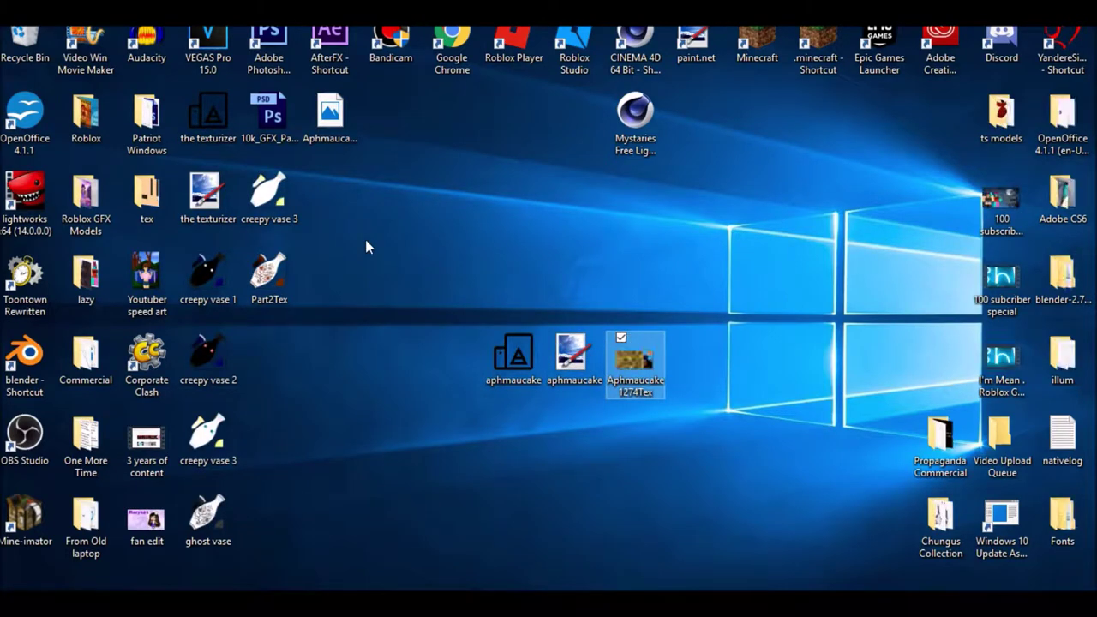
drag(846, 215, 412, 319)
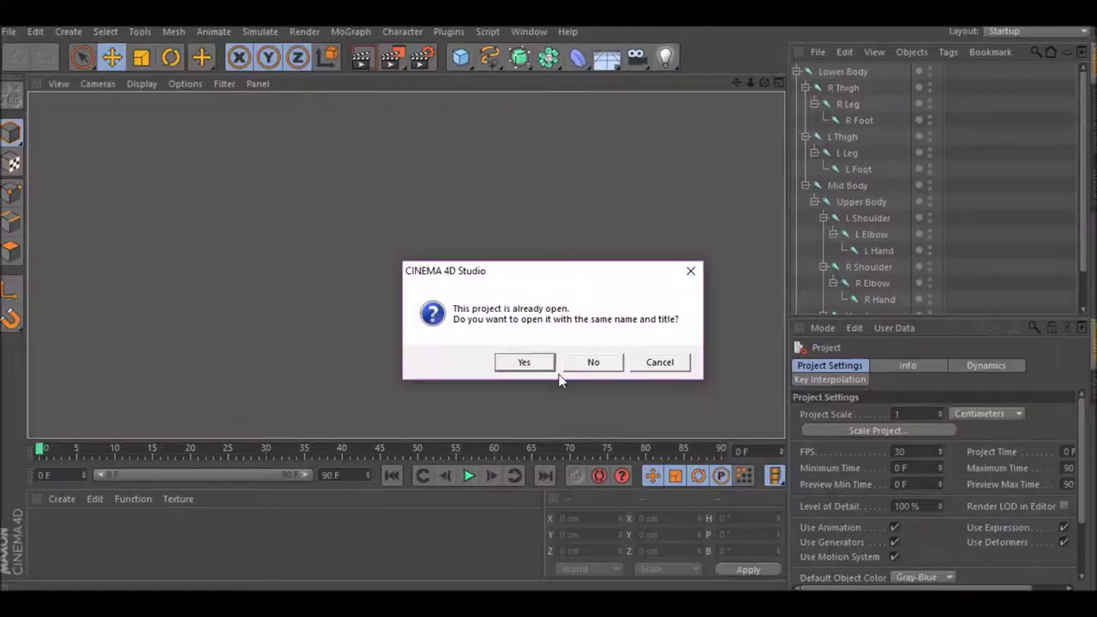
click(583, 363)
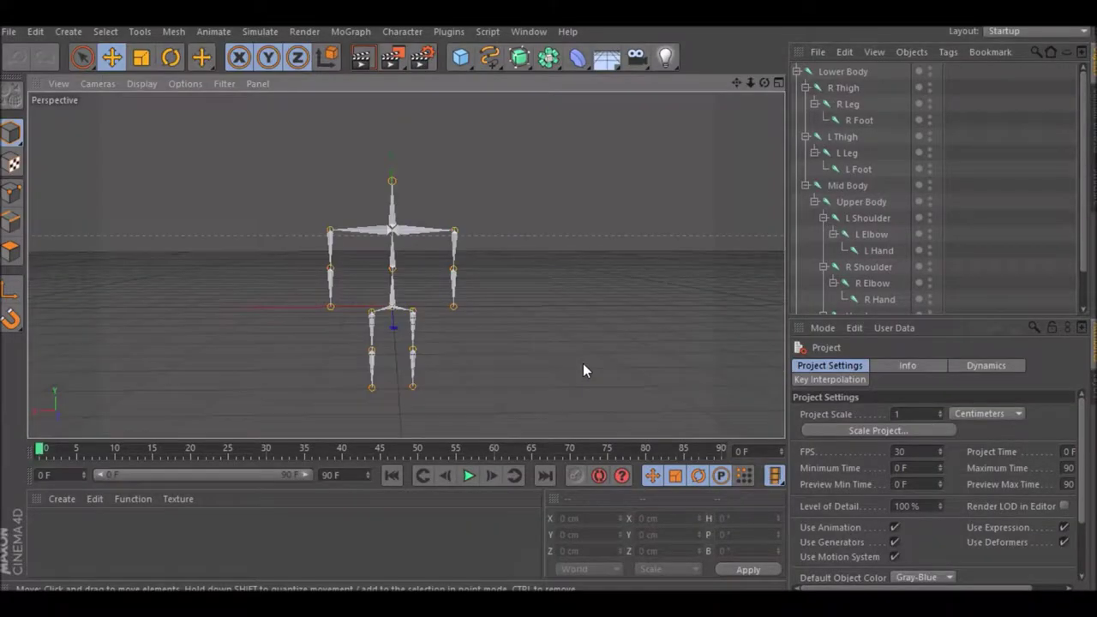
- Open the exported avatar OBJ file in Cinema 4D
key(ctrl+o)
scroll(471, 252, down, 5)
double_click(278, 182)
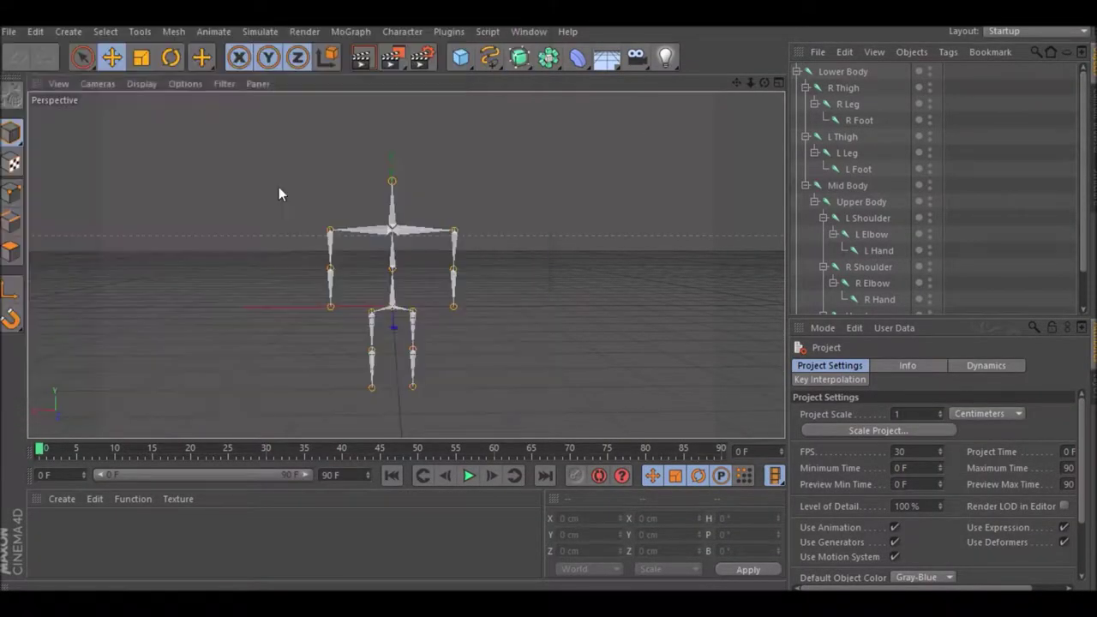
- Inspect the imported avatar parts one by one, ending on the leg part
shift+click(848, 290)
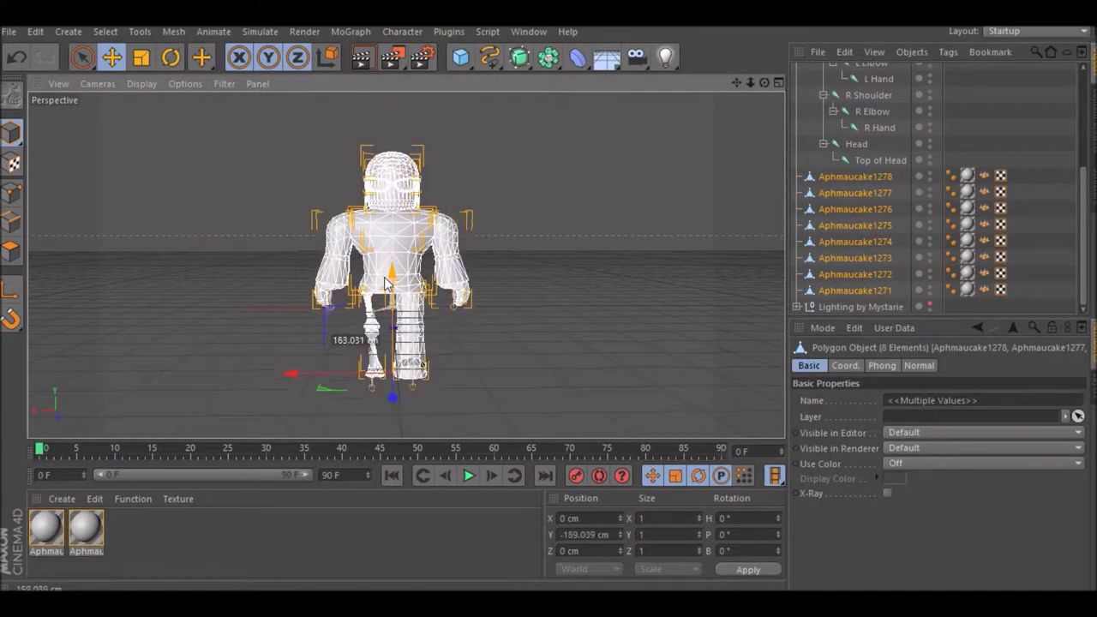
click(667, 293)
click(857, 192)
click(929, 225)
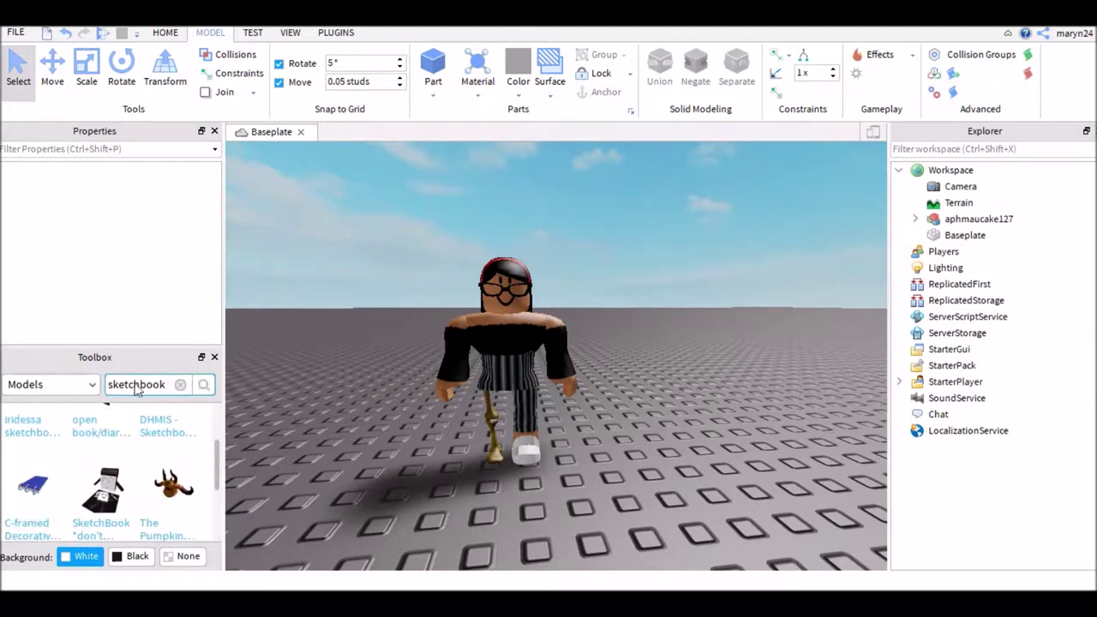
- Search the Toolbox for 'sketch book' and insert the Closed Bible Book model
click(135, 387)
key(Return)
scroll(188, 460, down, 5)
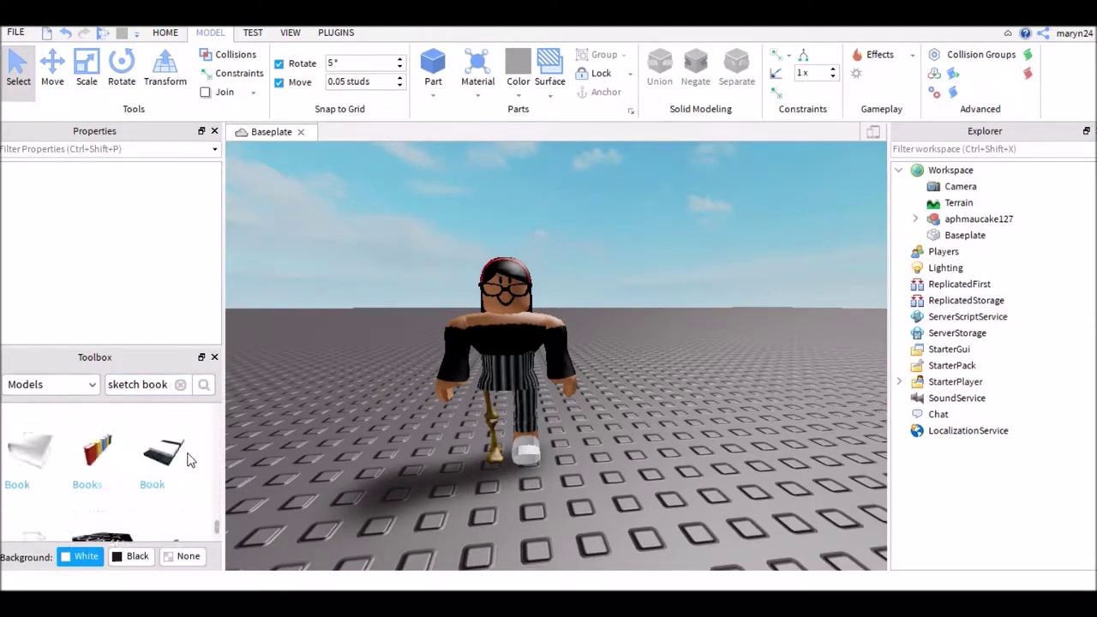
scroll(184, 457, down, 2)
scroll(120, 462, up, 2)
click(165, 484)
- Try book sizes 12, 2.5, 18 and then 6, 1, 9 in the Size property
key(ctrl+4)
scroll(103, 257, down, 5)
click(17, 274)
scroll(169, 280, down, 1)
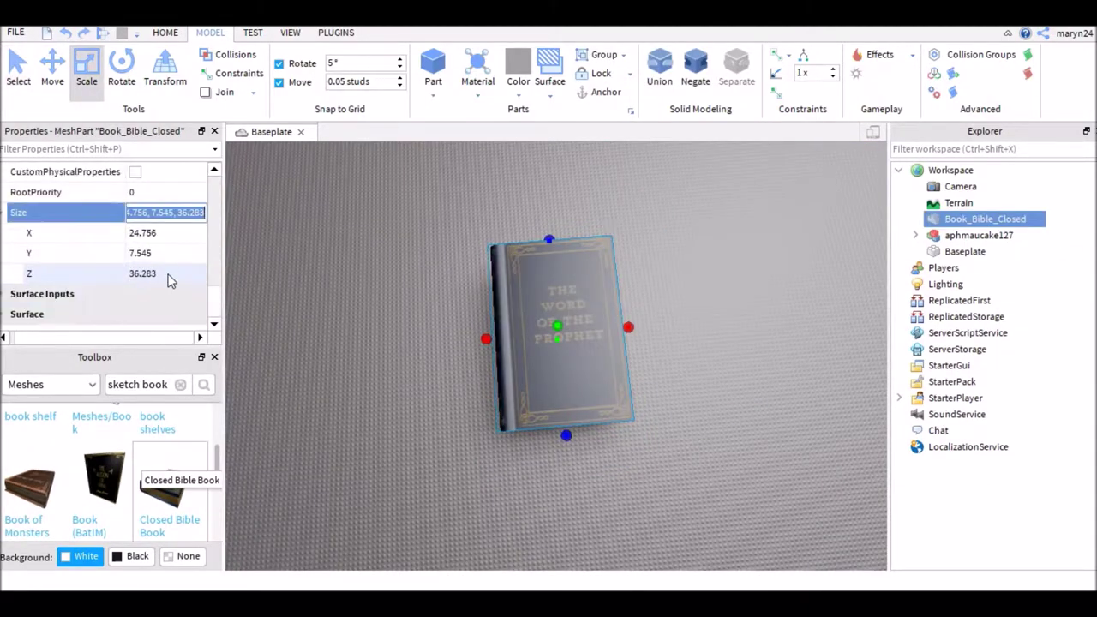
text(12)
key(Tab)
text(2.5)
key(Tab)
text(18)
click(172, 234)
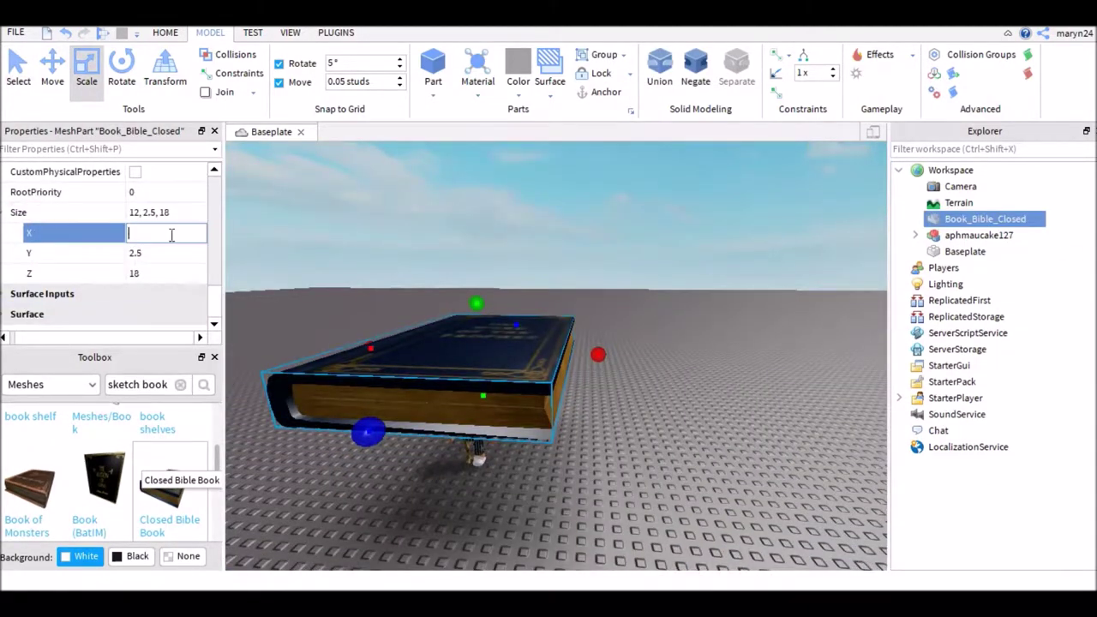
text(6)
key(Tab)
text(1)
key(Tab)
text(9)
- Keep adjusting the book size: Z 0.5, X 2, X 0.8, Y 0.25, Z 2
click(181, 229)
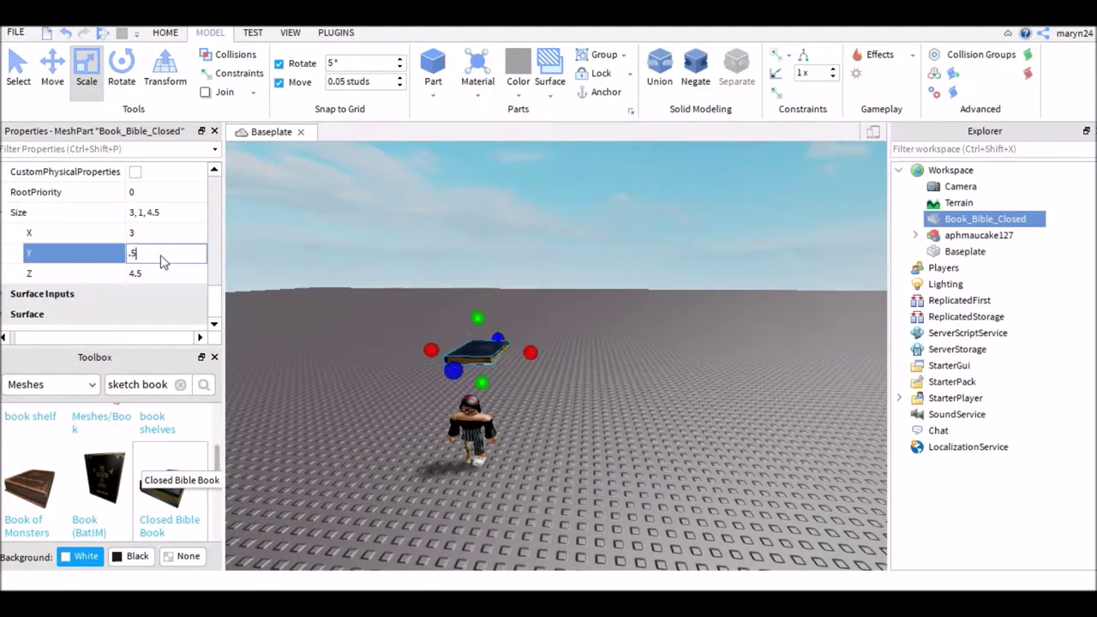
text(0.5)
click(181, 233)
text(2.5)
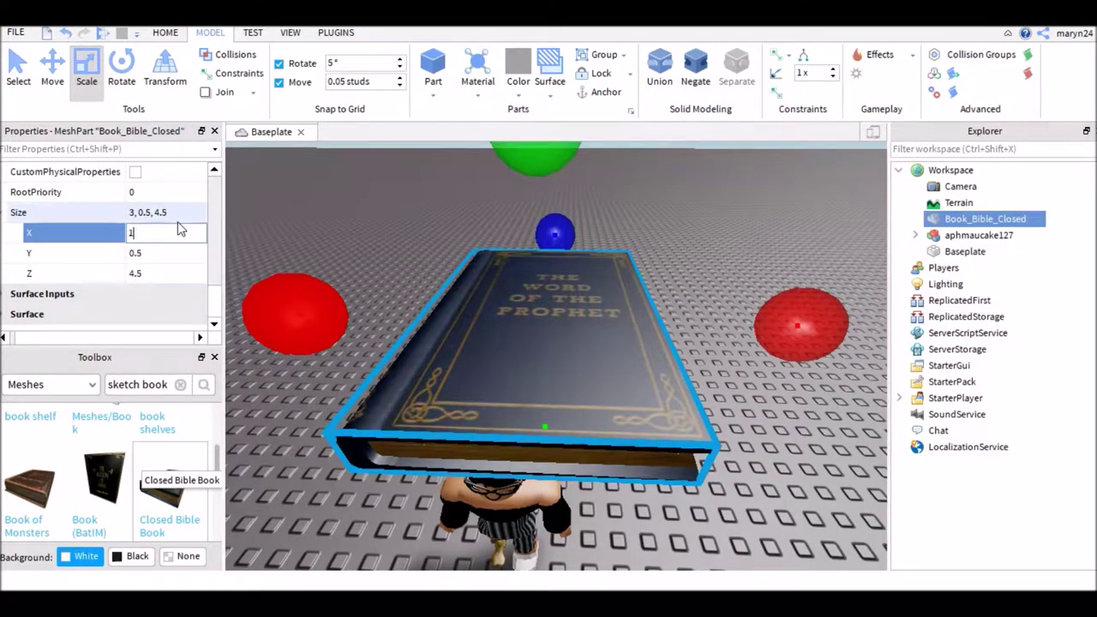
key(Tab)
key(Tab)
text(2)
key(Return)
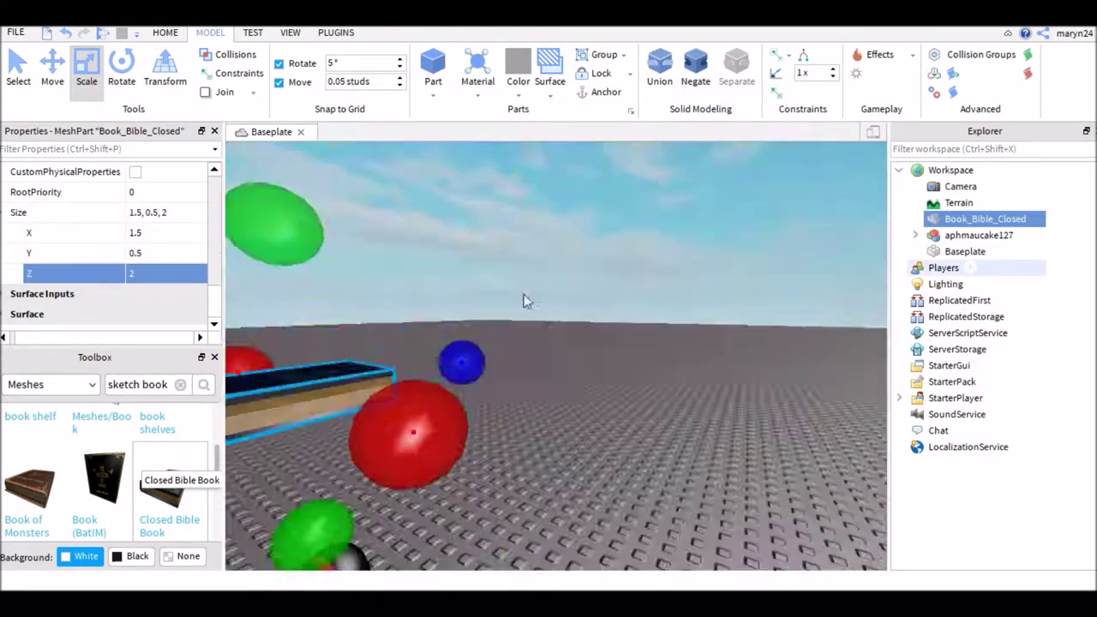
click(158, 231)
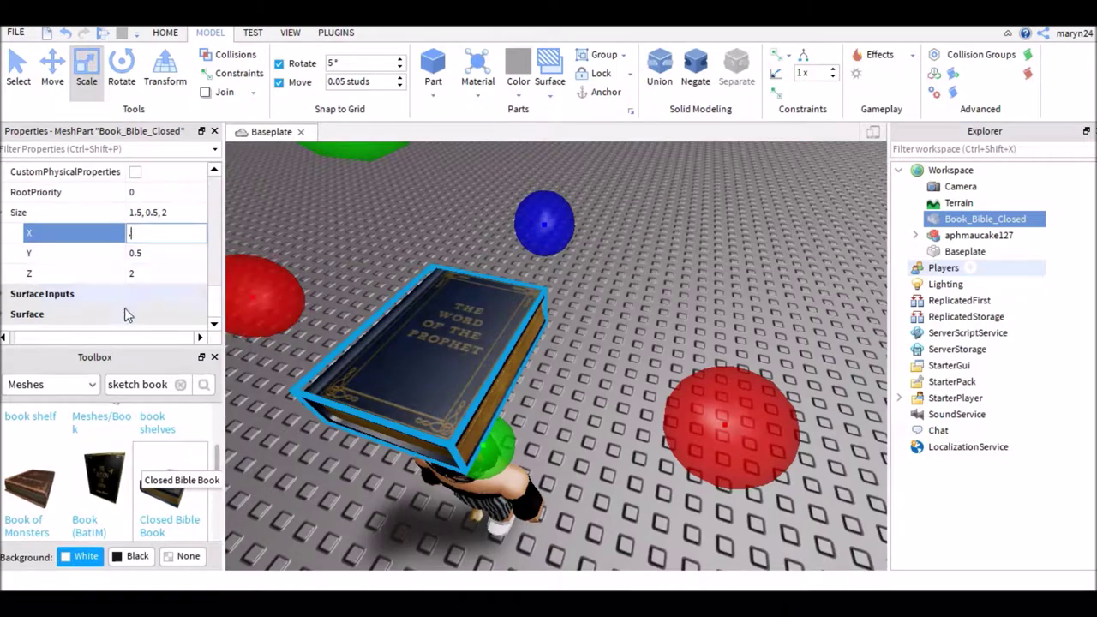
text(0.8)
key(Tab)
key(Tab)
text(1)
click(163, 252)
text(0.25)
click(120, 68)
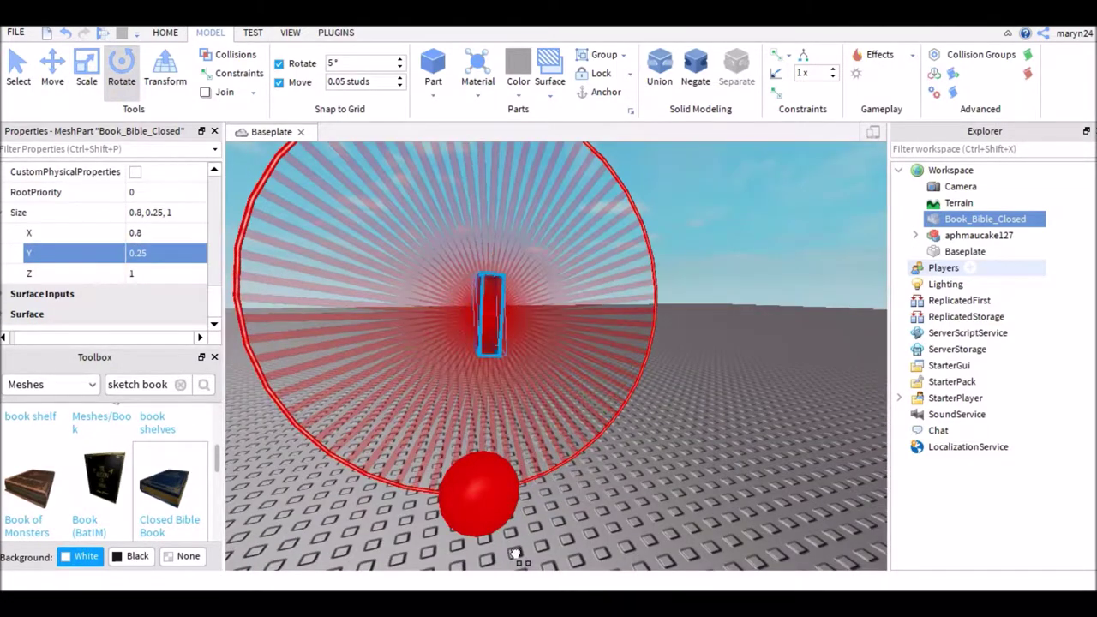
click(52, 68)
click(163, 273)
text(2)
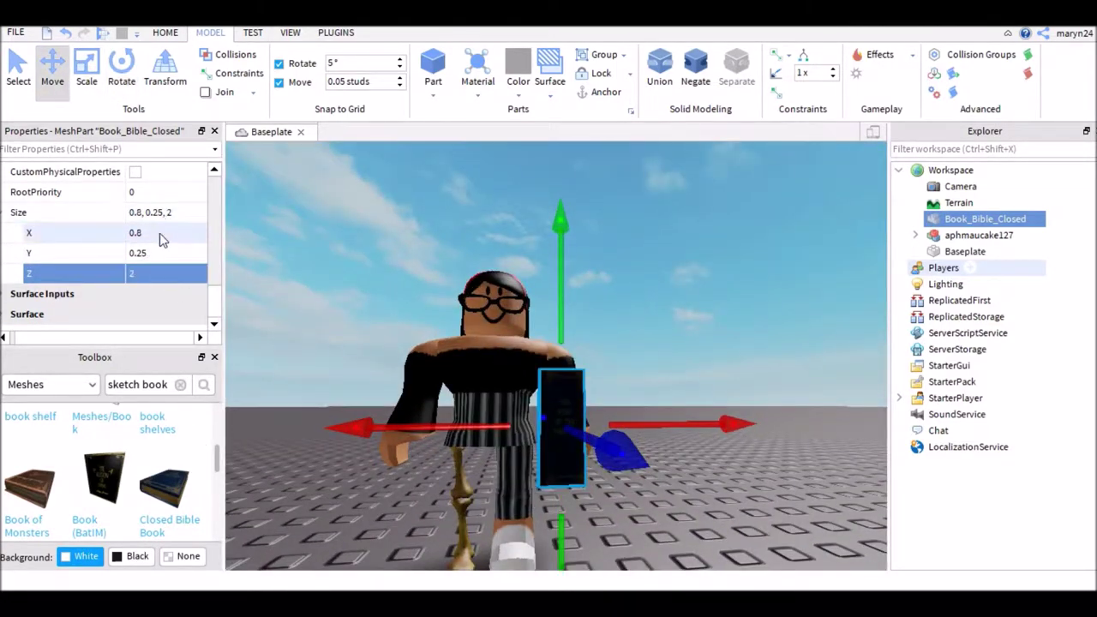
- Finalize the book size at 1.5, 0.5, 2 after undoing and redoing changes
key(ctrl+z)
key(ctrl+z)
key(ctrl+z)
key(ctrl+z)
key(ctrl+z)
key(ctrl+y)
click(162, 232)
text(1.5)
key(Return)
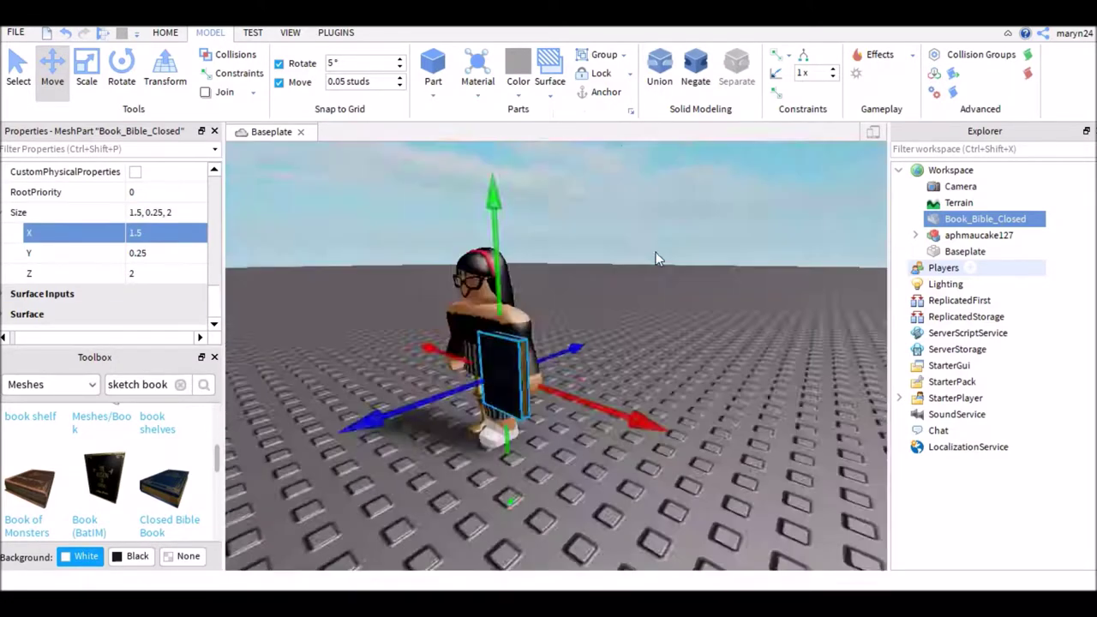
click(173, 253)
text(0.5)
key(Return)
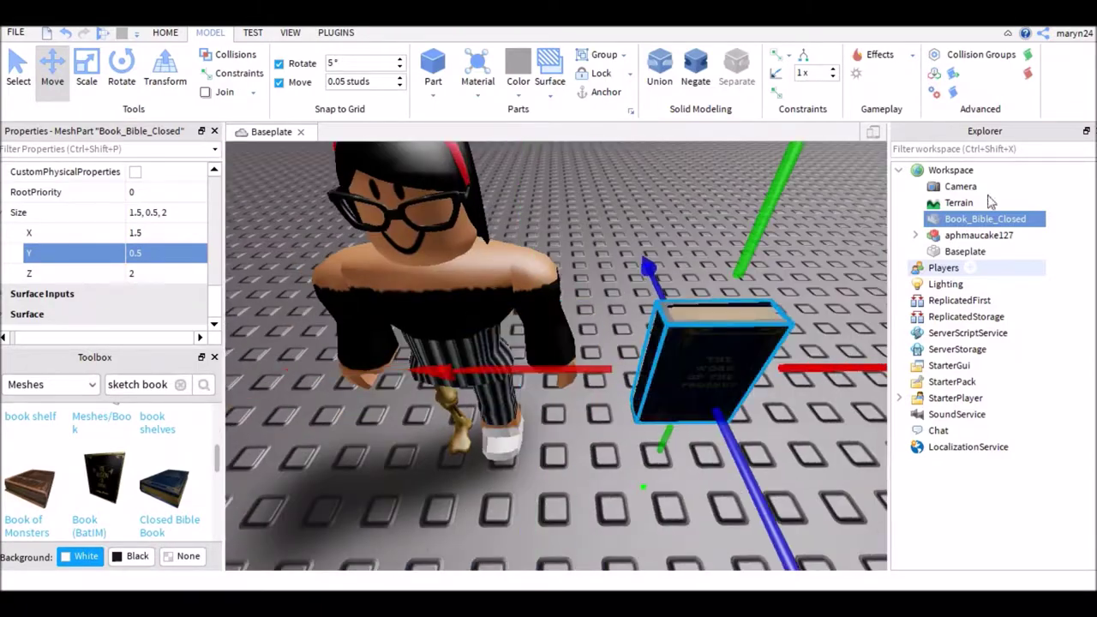
right_click(985, 218)
click(943, 514)
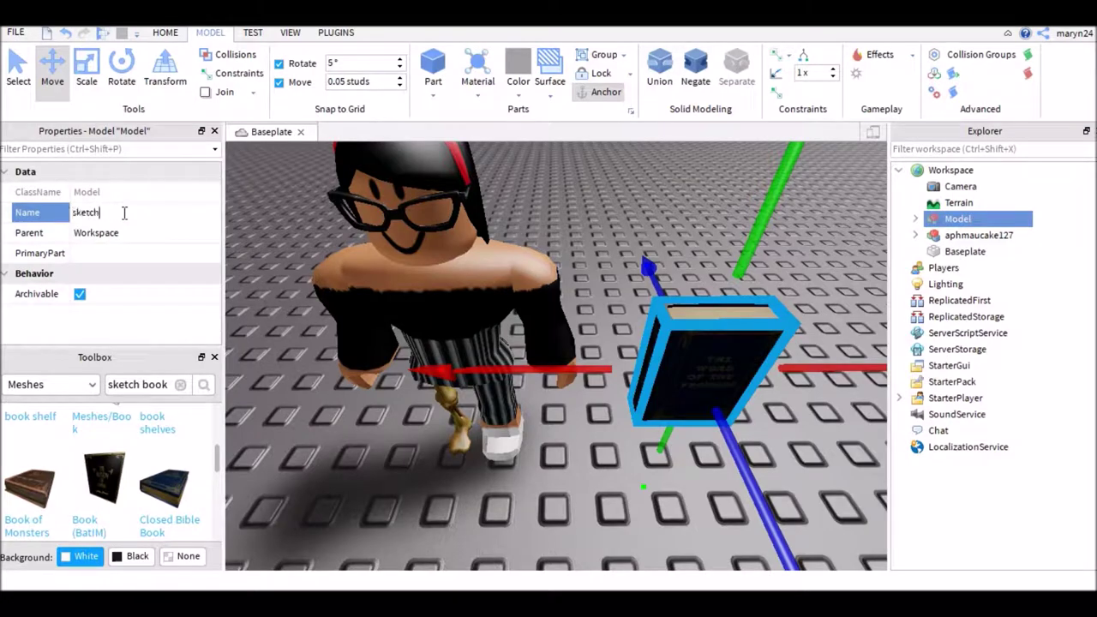
- Save the exported book file and enlarge the book to 6, 2, 8
click(412, 387)
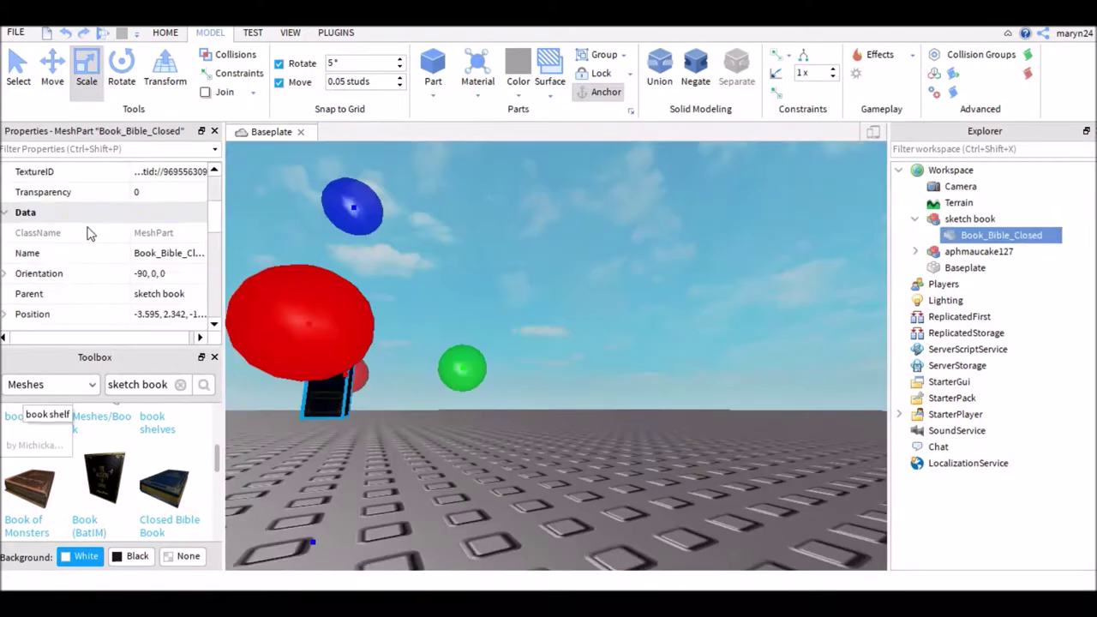
scroll(111, 249, down, 3)
click(170, 273)
text(6)
key(Tab)
text(2)
key(Tab)
text(8)
key(ctrl+2)
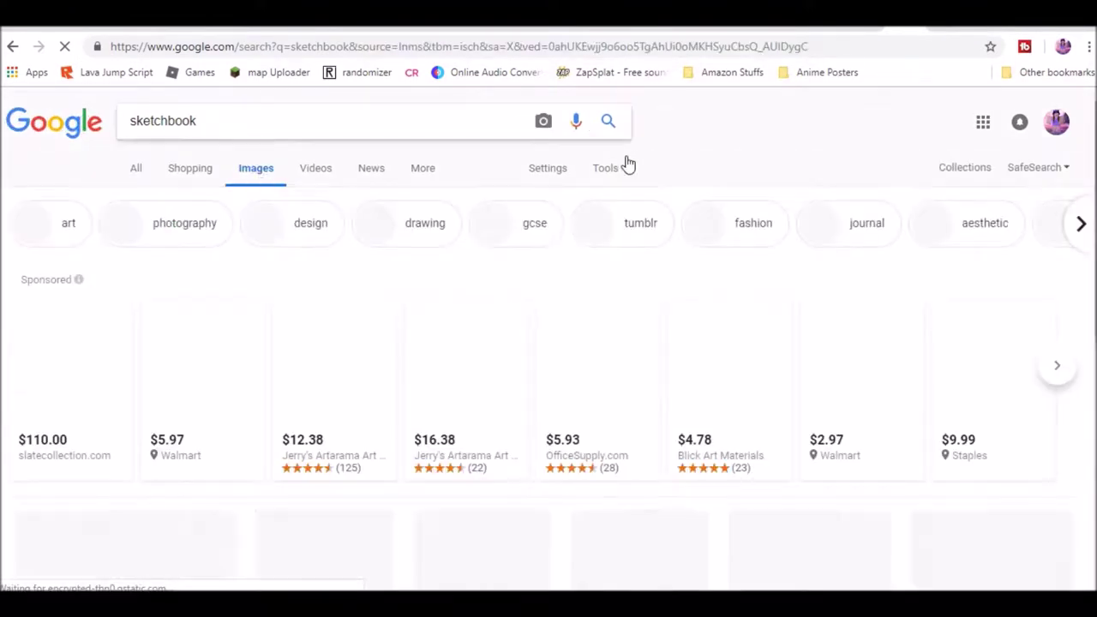
- Scroll through the Google Images results for sketchbook
scroll(656, 248, down, 2)
scroll(656, 248, down, 2)
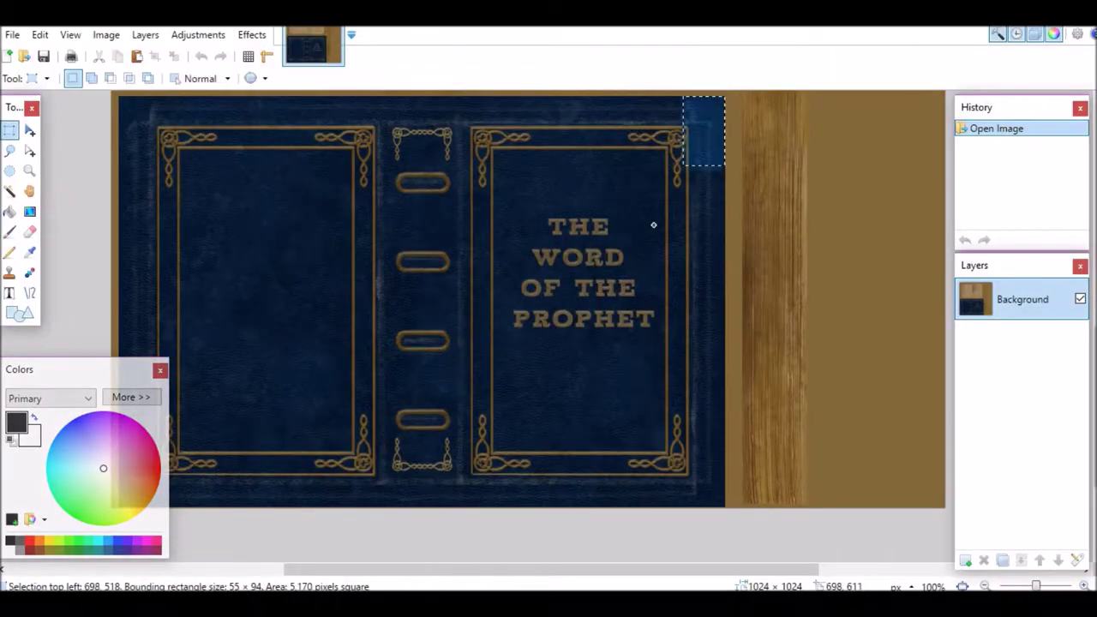
- Rectangle-select the entire blue book cover on the texture
drag(653, 225, 9, 489)
drag(114, 524, 120, 508)
key(m)
key(m)
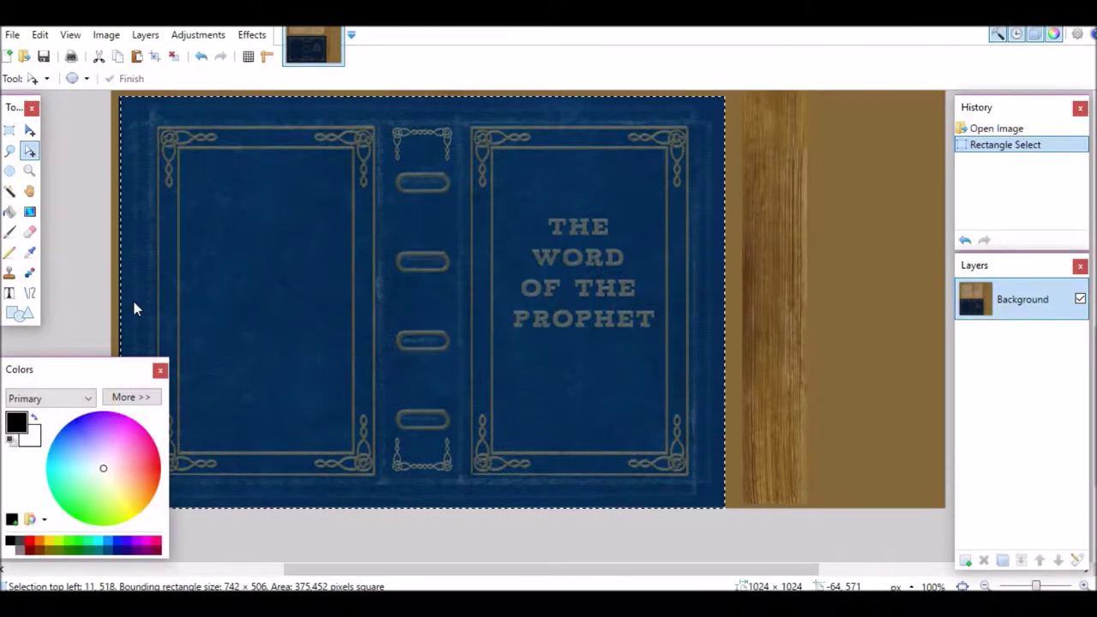
- Try Emboss on the cover, discard it, and bring up the Relief settings
click(368, 213)
click(573, 348)
key(ctrl+z)
click(252, 35)
click(364, 251)
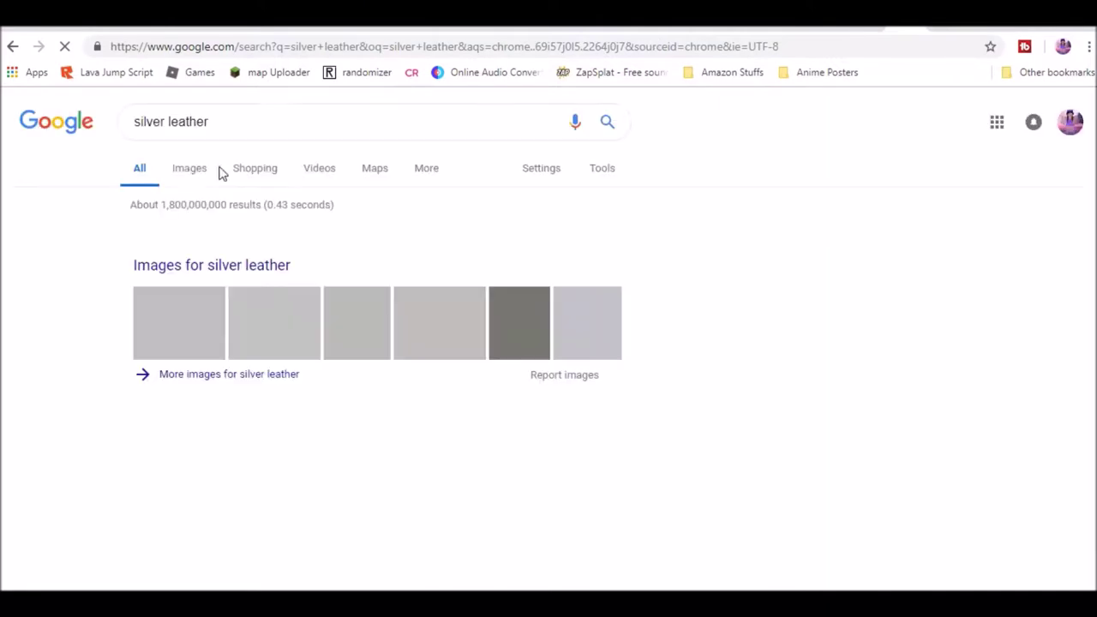
- Browse silver leather image results and copy the silver leather pouch image
click(187, 168)
scroll(783, 128, down, 2)
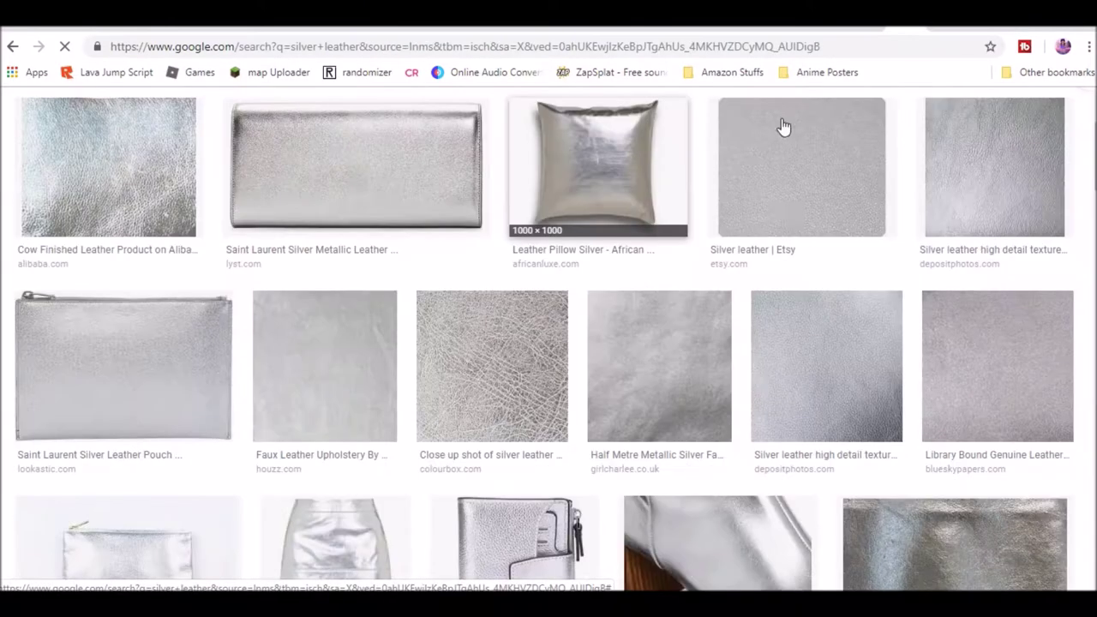
scroll(788, 213, down, 3)
scroll(748, 279, down, 1)
scroll(607, 251, up, 3)
mouse_move(659, 366)
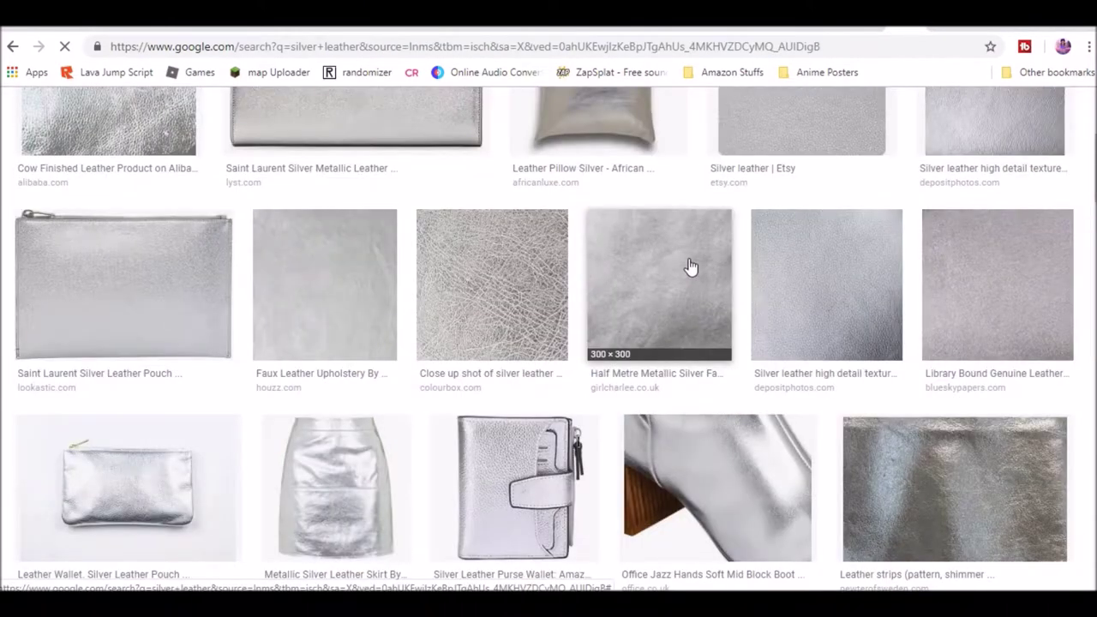
click(112, 278)
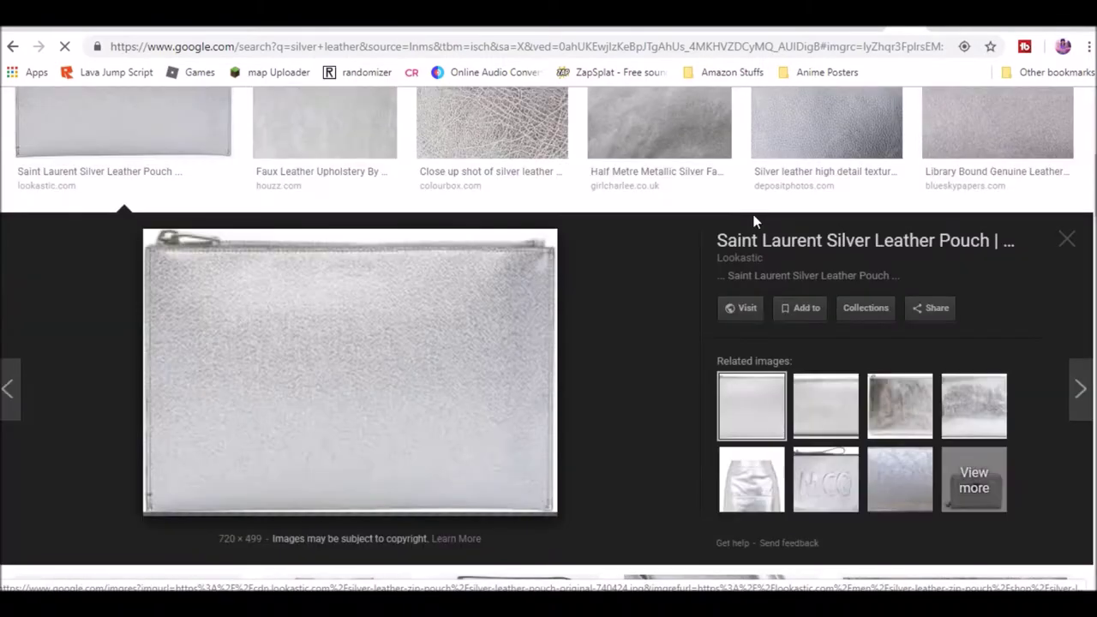
right_click(360, 99)
scroll(614, 307, down, 7)
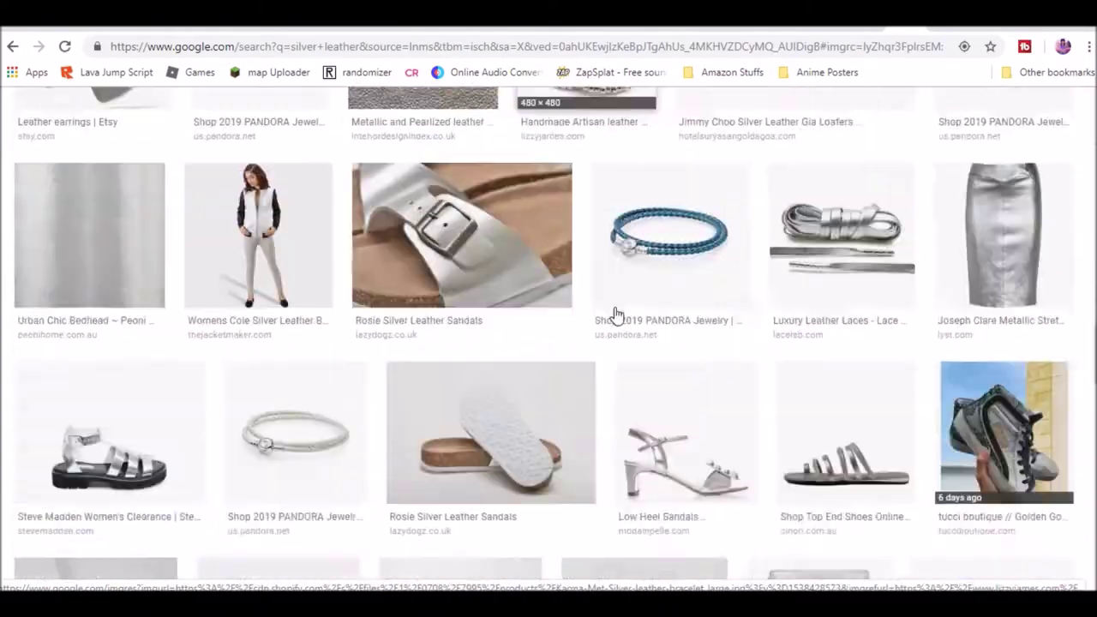
scroll(342, 240, down, 3)
click(93, 165)
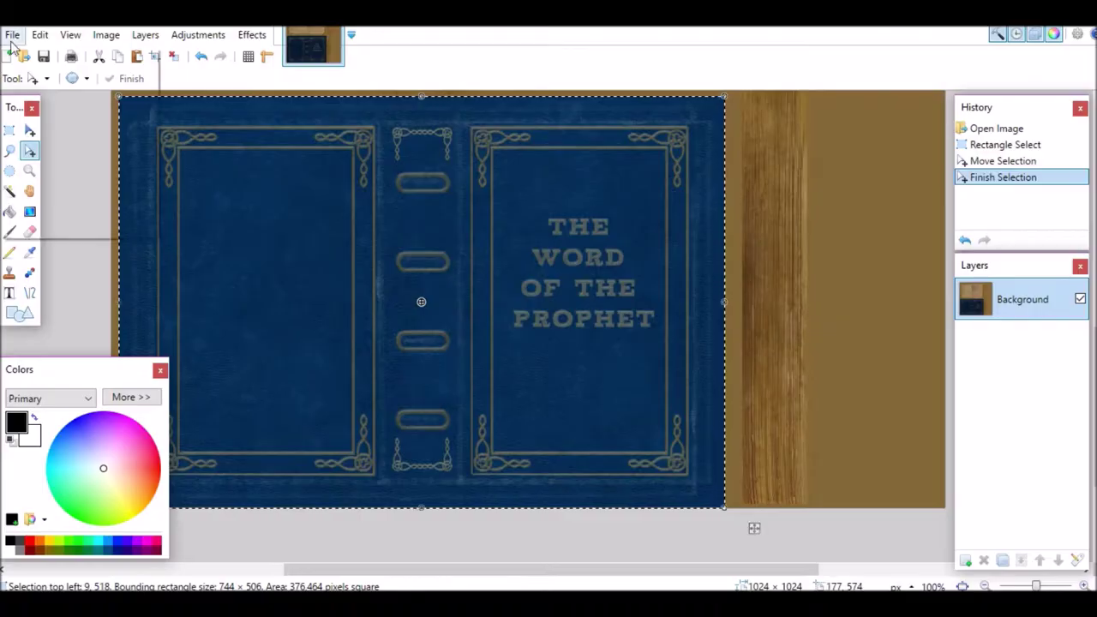
- Create a new 768×768 image and paste and fit the silver leather over the cover
key(ctrl+n)
key(Return)
key(ctrl+v)
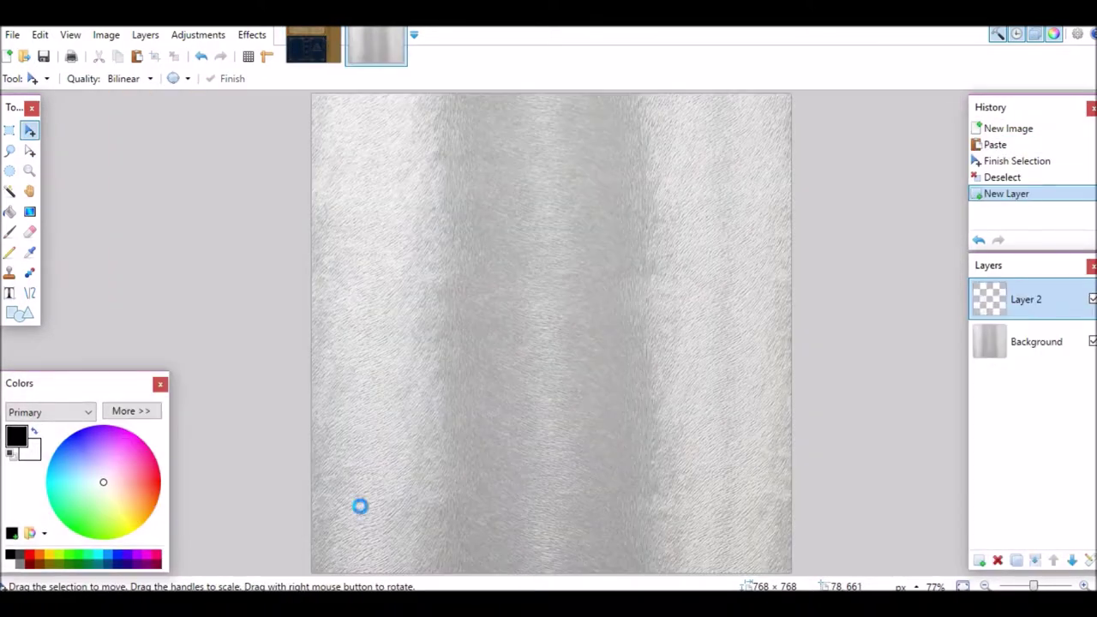
key(ctrl+v)
key(m)
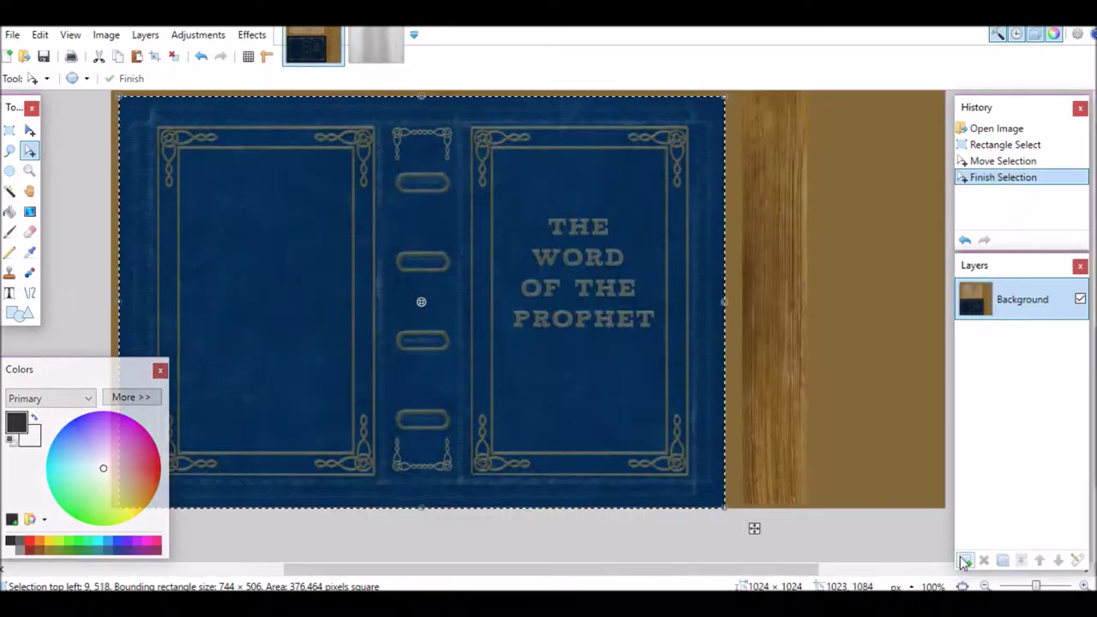
scroll(505, 196, down, 1)
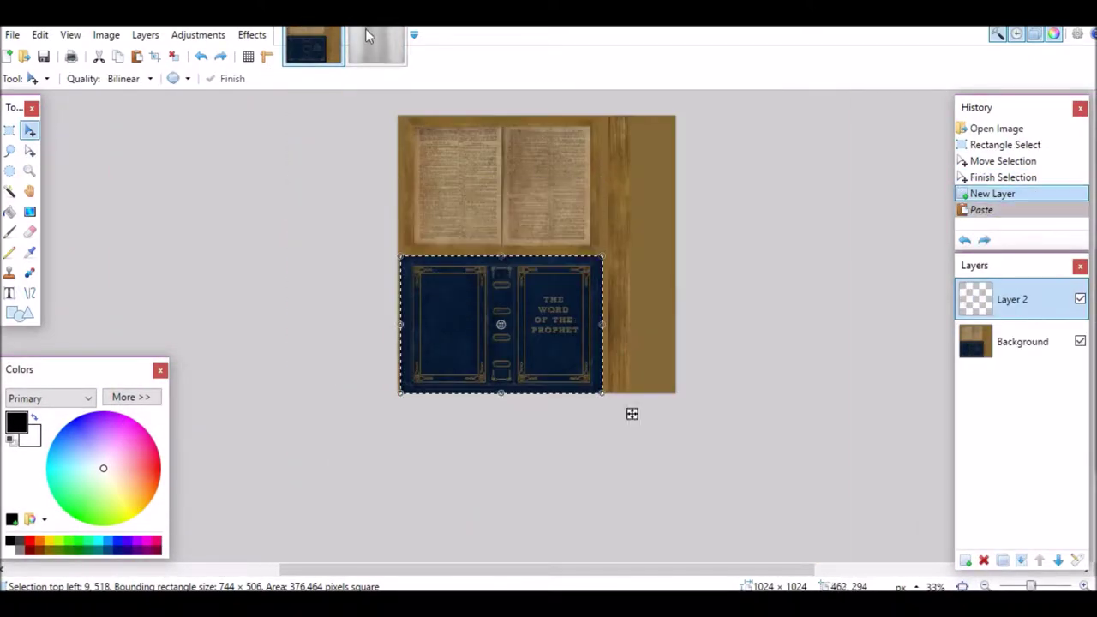
key(ctrl+v)
drag(524, 212, 527, 323)
scroll(536, 324, up, 2)
key(Left)
key(Left)
key(Left)
drag(264, 187, 267, 191)
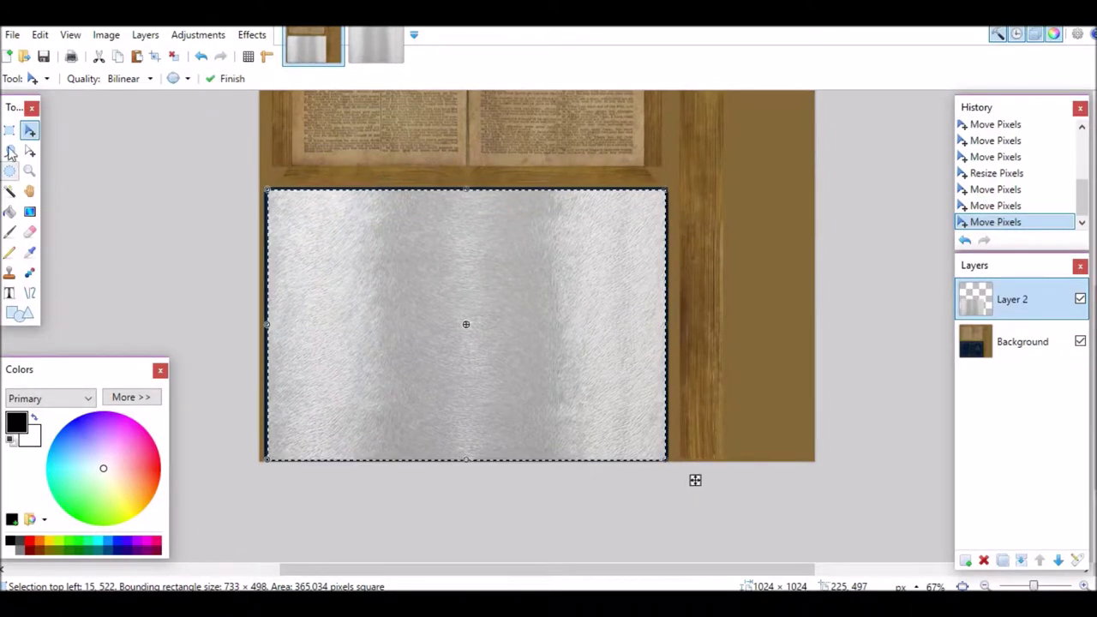
- Apply a grey Outline Object effect to the silver texture
click(269, 34)
click(386, 146)
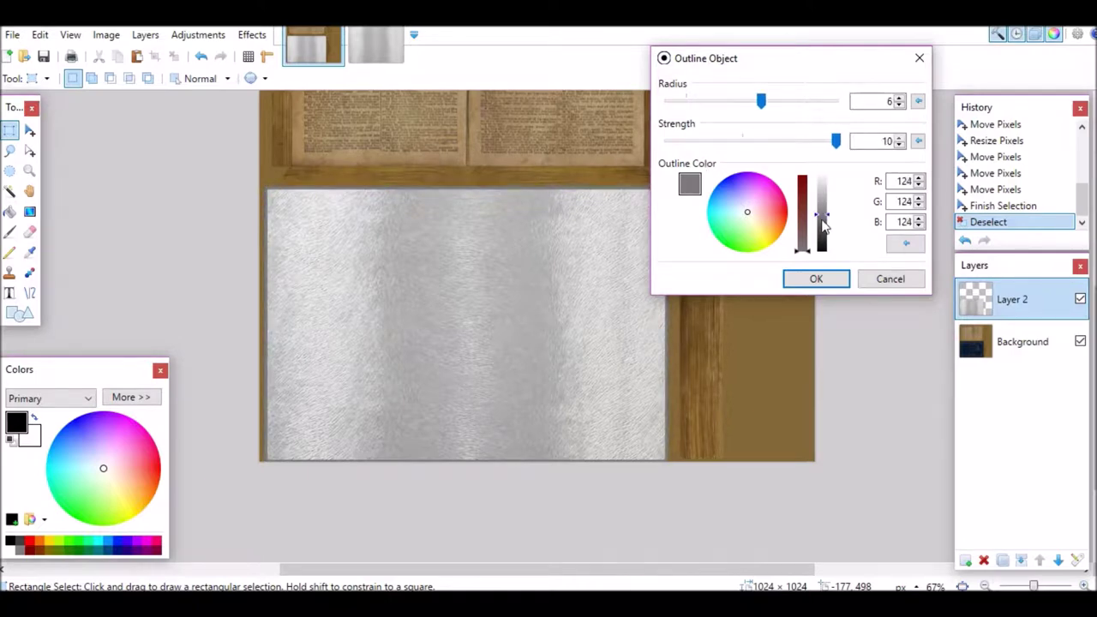
click(816, 279)
- Move the silver layer beneath the book texture and change Background's blend mode
drag(1003, 328, 991, 357)
double_click(1022, 299)
click(539, 316)
click(529, 377)
key(Return)
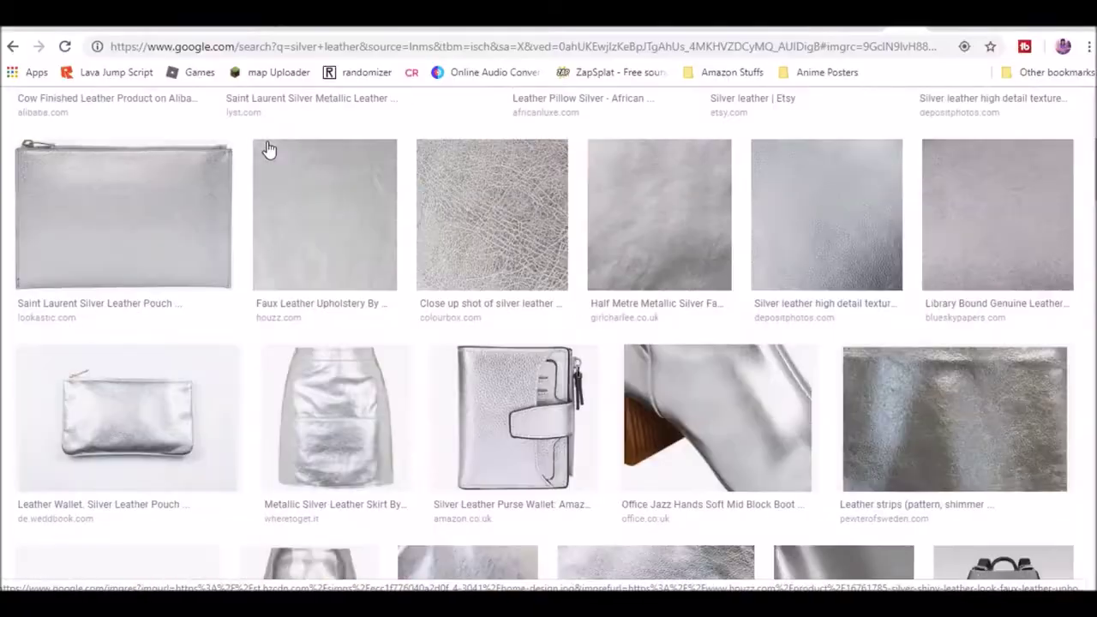
- Preview the black Large Sketchbook (Kivar) image among 'sketchbook label' results
scroll(497, 340, down, 2)
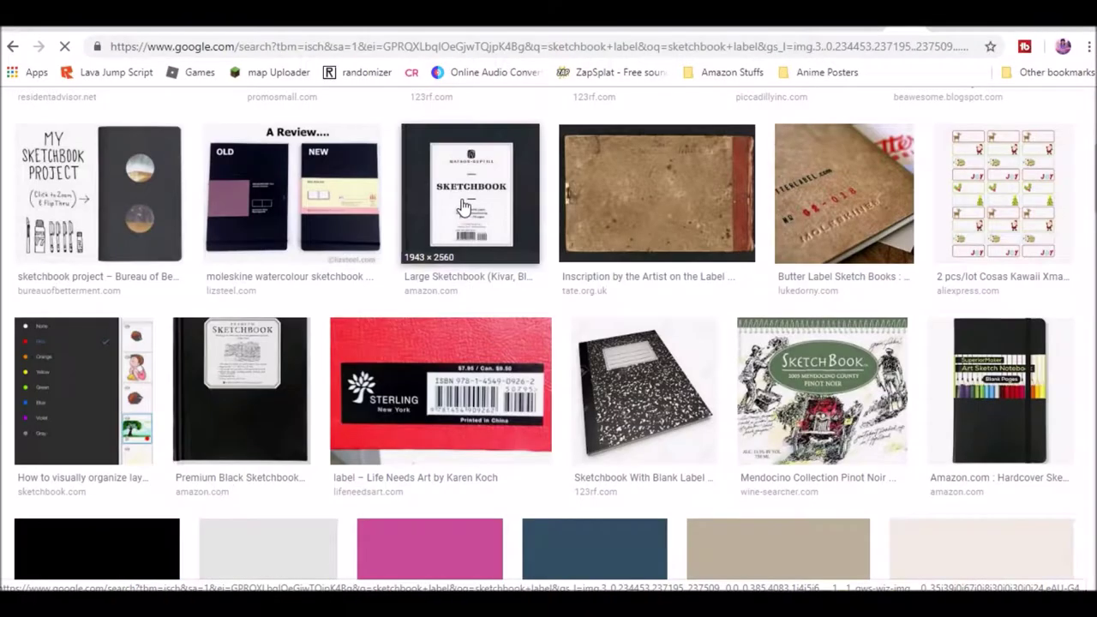
scroll(599, 314, up, 1)
click(471, 303)
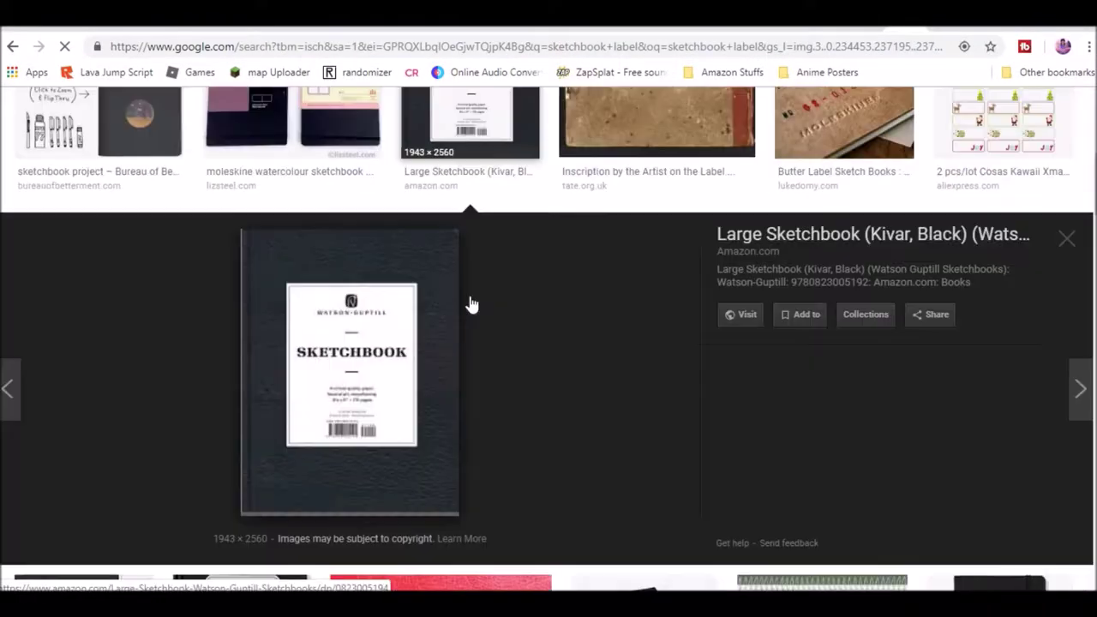
scroll(474, 426, down, 2)
scroll(532, 399, up, 2)
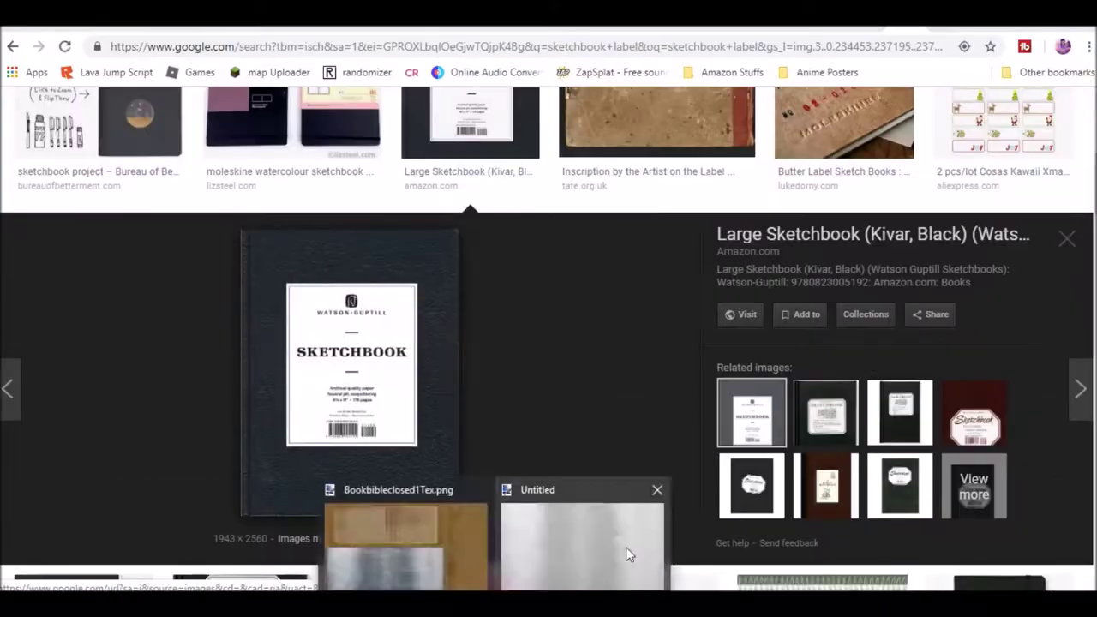
click(611, 566)
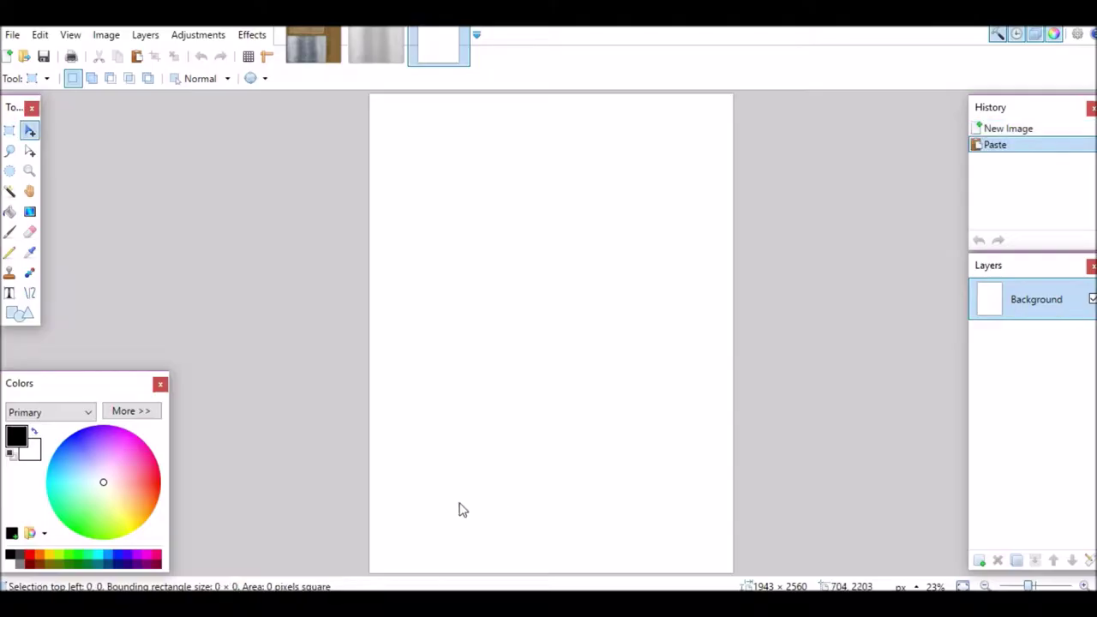
- Copy the SKETCHBOOK label, shrink it and place it at the cover's lower right
drag(447, 185, 661, 466)
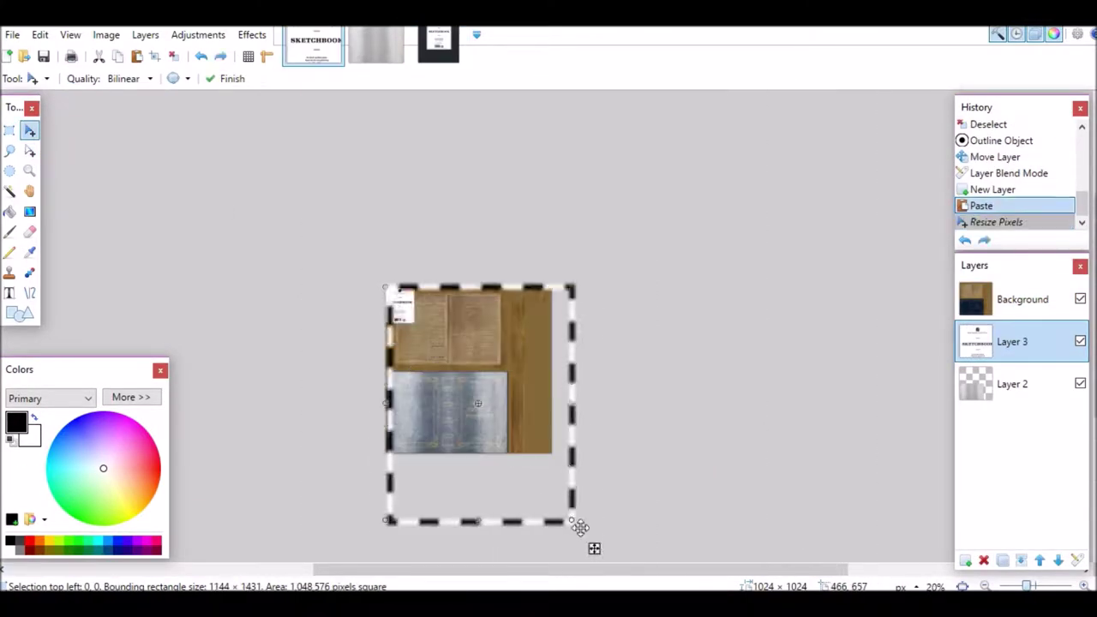
drag(579, 526, 465, 453)
scroll(379, 265, up, 3)
drag(382, 198, 560, 436)
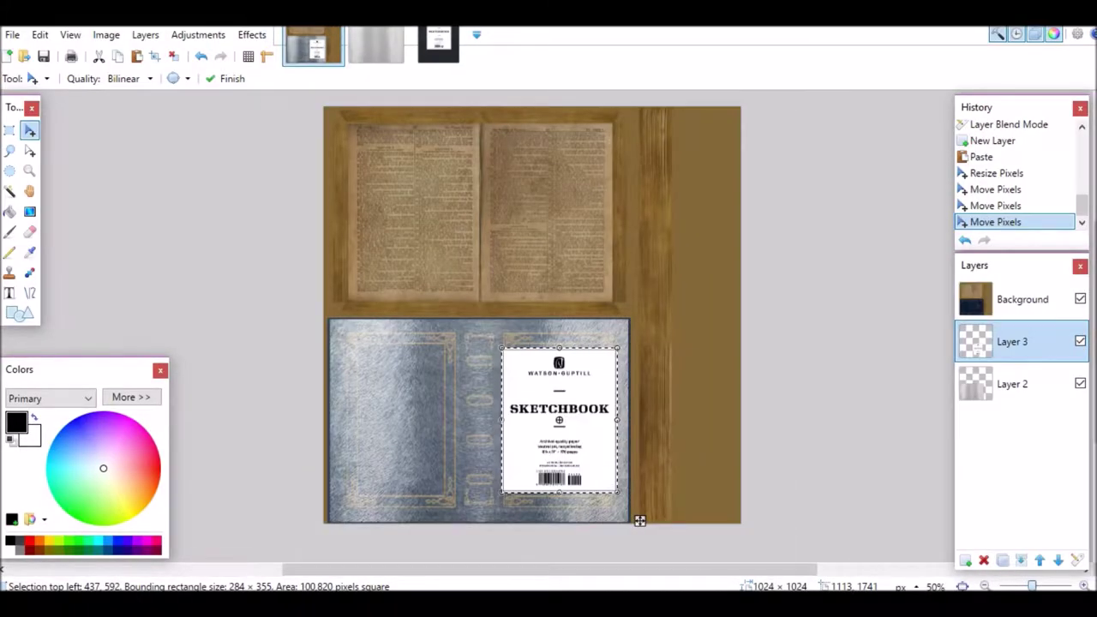
scroll(626, 364, up, 2)
key(ctrl+z)
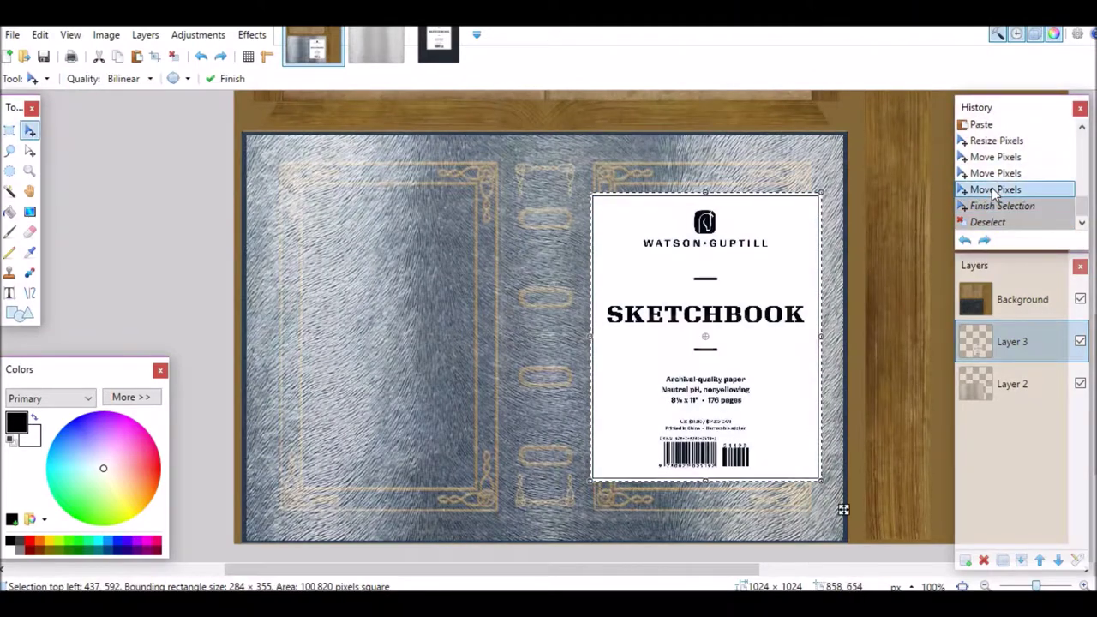
key(Right)
key(Right)
key(Right)
- Deselect and reorder layers so the silver texture and label sit above the wood
key(s)
key(ctrl+d)
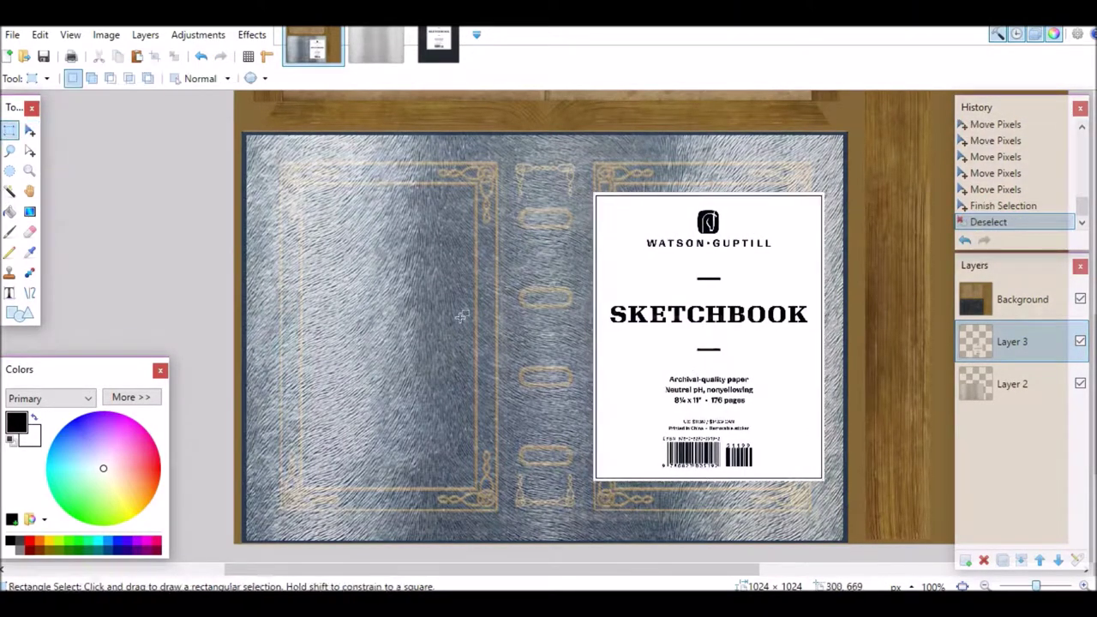
drag(1011, 299, 1011, 403)
mouse_move(1002, 359)
mouse_down()
mouse_move(999, 377)
mouse_move(990, 341)
mouse_move(1009, 384)
mouse_up()
- Try a distortion effect, cancel it, and paste the silver texture as a new layer
click(252, 34)
click(443, 242)
key(Escape)
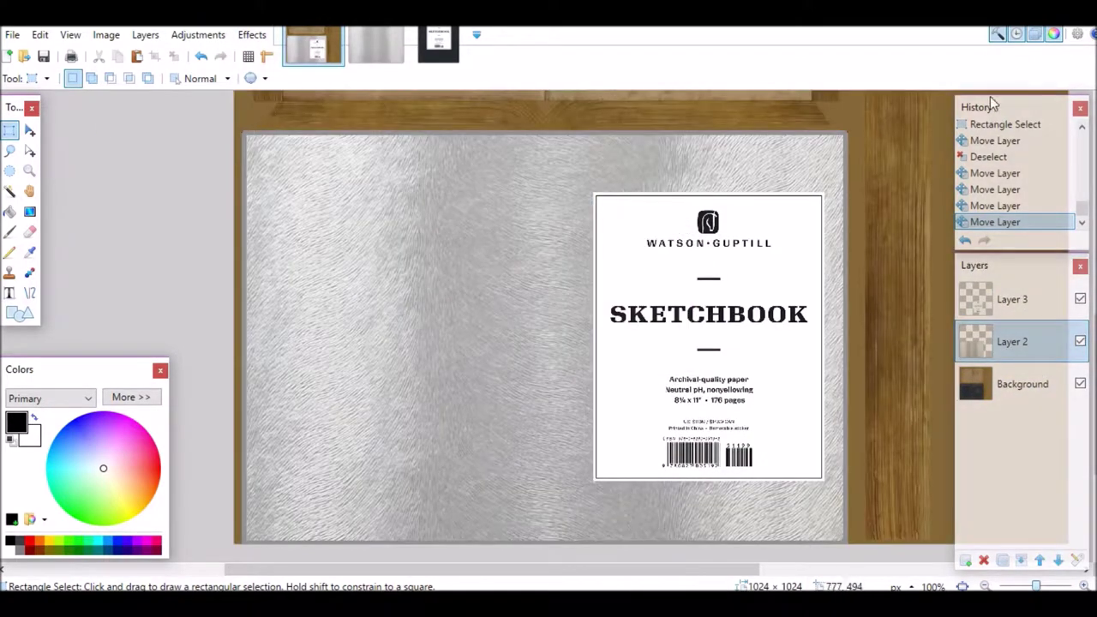
drag(806, 135, 845, 184)
key(ctrl+shift+v)
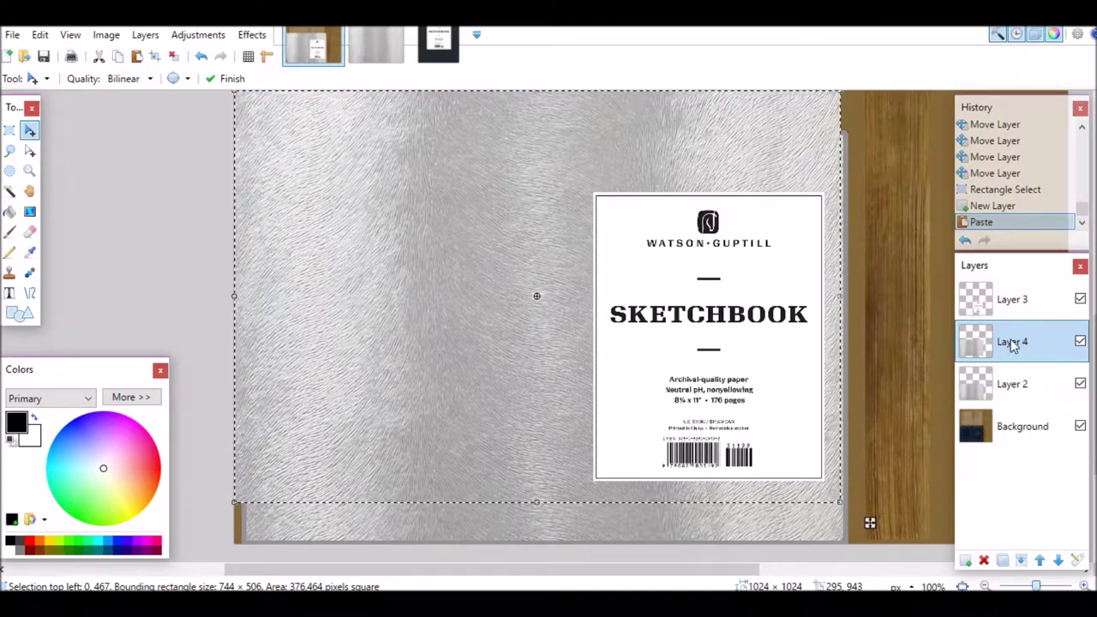
- Hide Layer 4 and move the silver texture Layer 2 down over the book cover
key(m)
click(1080, 341)
click(1015, 426)
click(1008, 394)
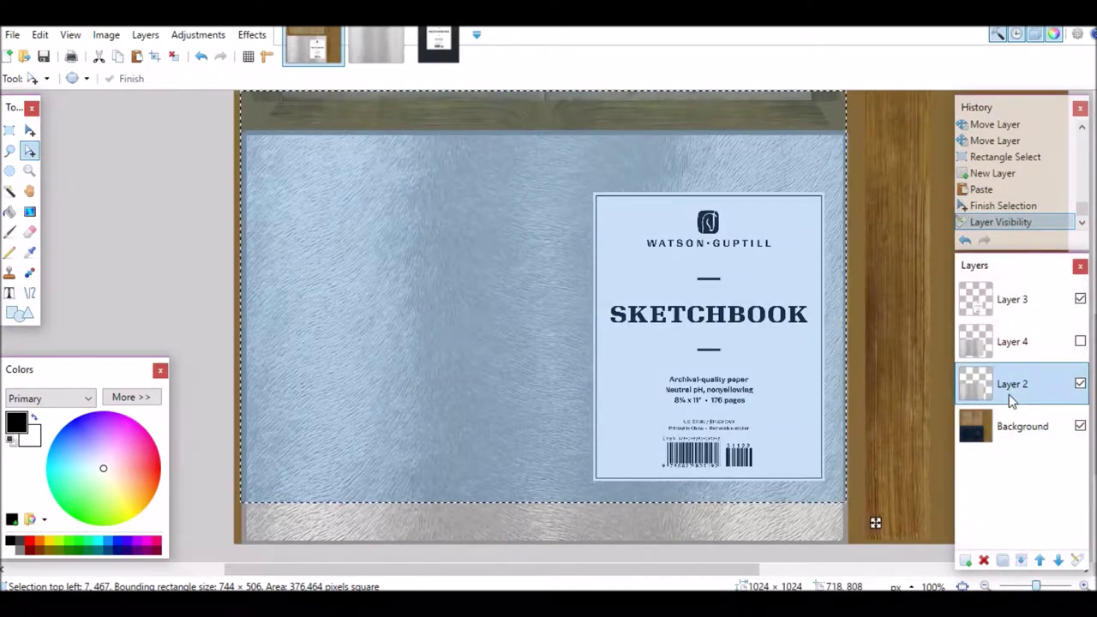
key(Down)
key(Down)
key(Down)
key(Down)
key(Down)
key(Down)
key(s)
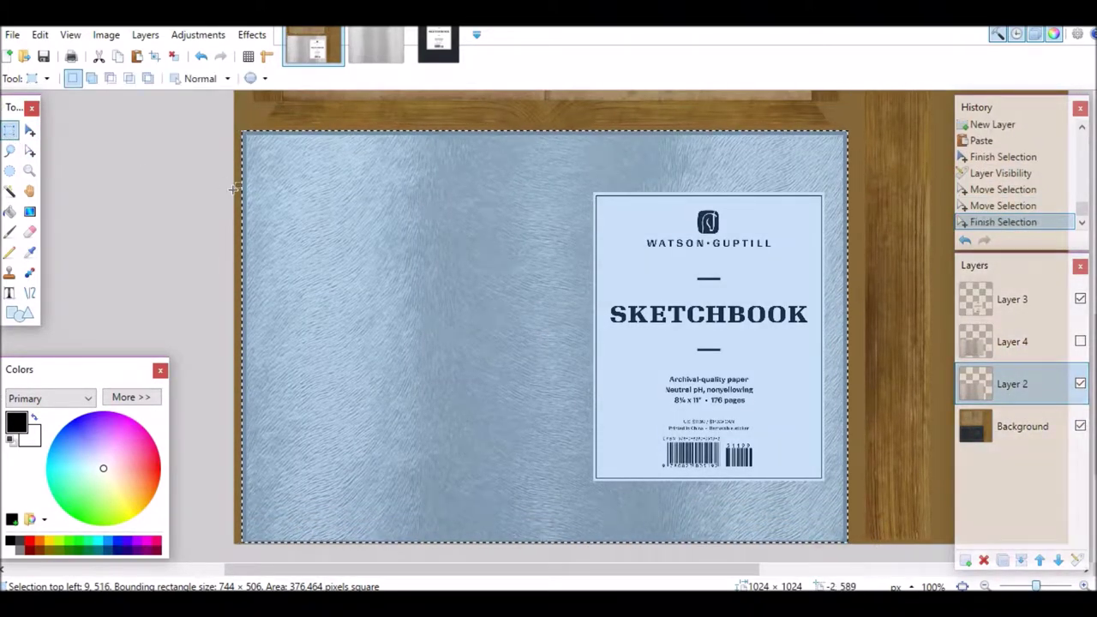
- Apply the Stylize > Relief effect to the silver texture
click(252, 34)
click(458, 277)
click(571, 348)
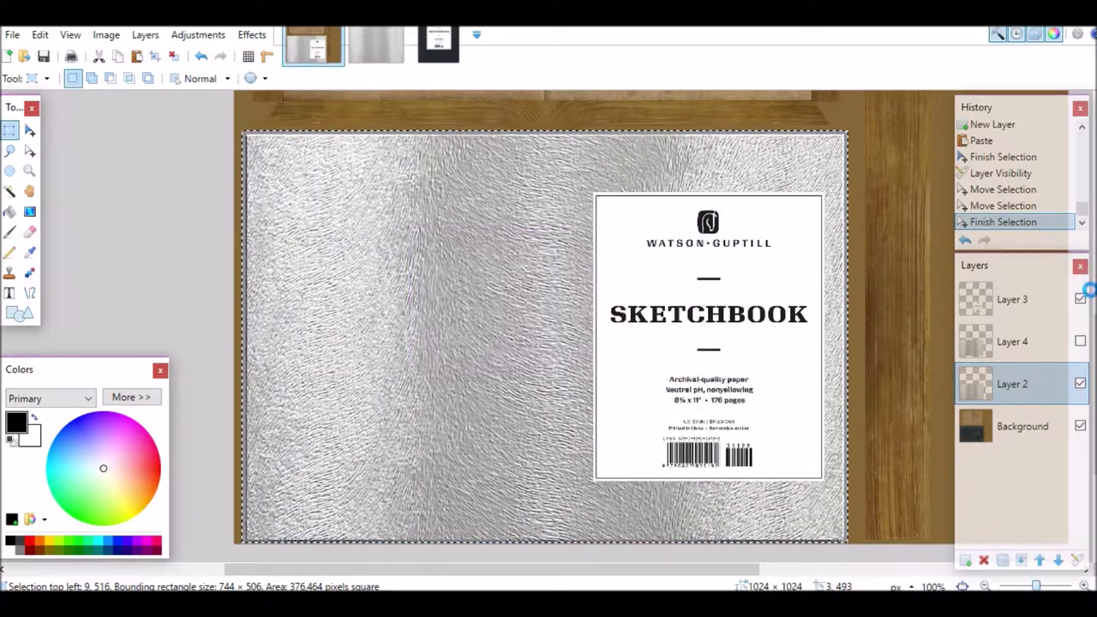
click(252, 34)
click(445, 277)
click(645, 348)
- Select the label area on the cover and try the Emboss effect, then cancel it
click(916, 294)
click(252, 34)
drag(826, 191, 594, 480)
click(252, 34)
click(424, 237)
click(648, 348)
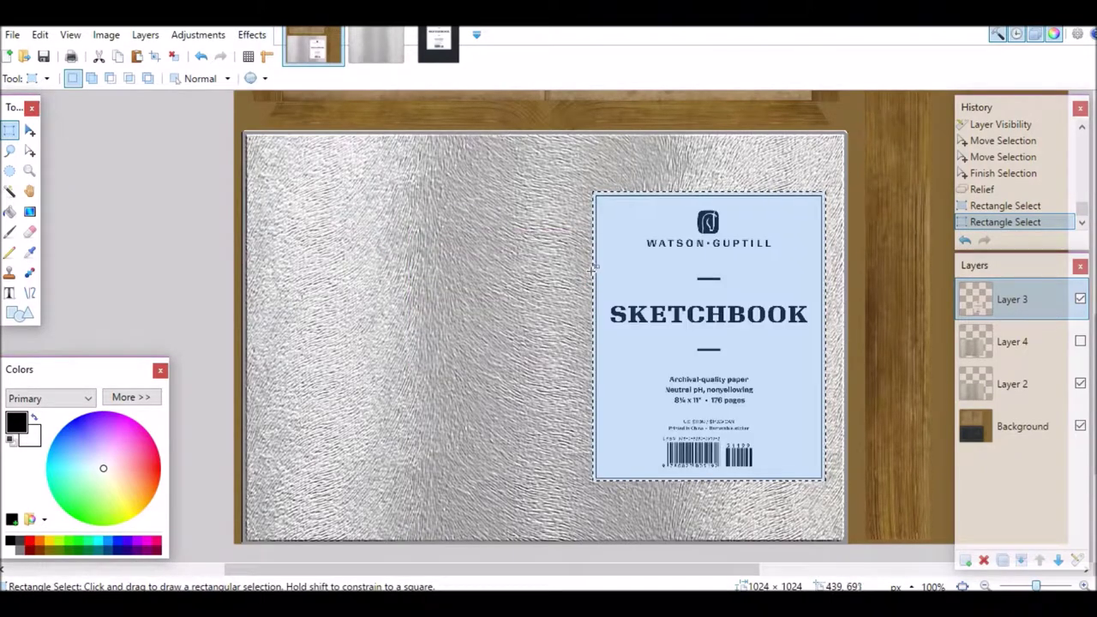
- Lower Layer 3's opacity to about 210 in Layer Properties and deselect the label
key(F4)
click(566, 316)
drag(564, 224, 350, 226)
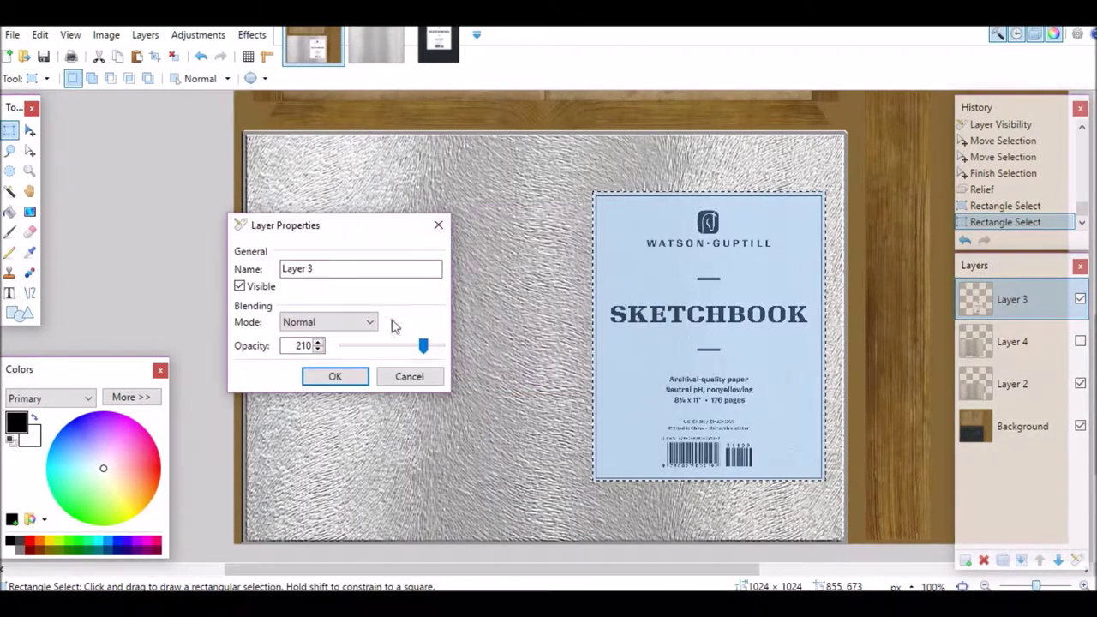
click(334, 376)
key(ctrl+d)
scroll(505, 319, down, 2)
scroll(505, 318, down, 2)
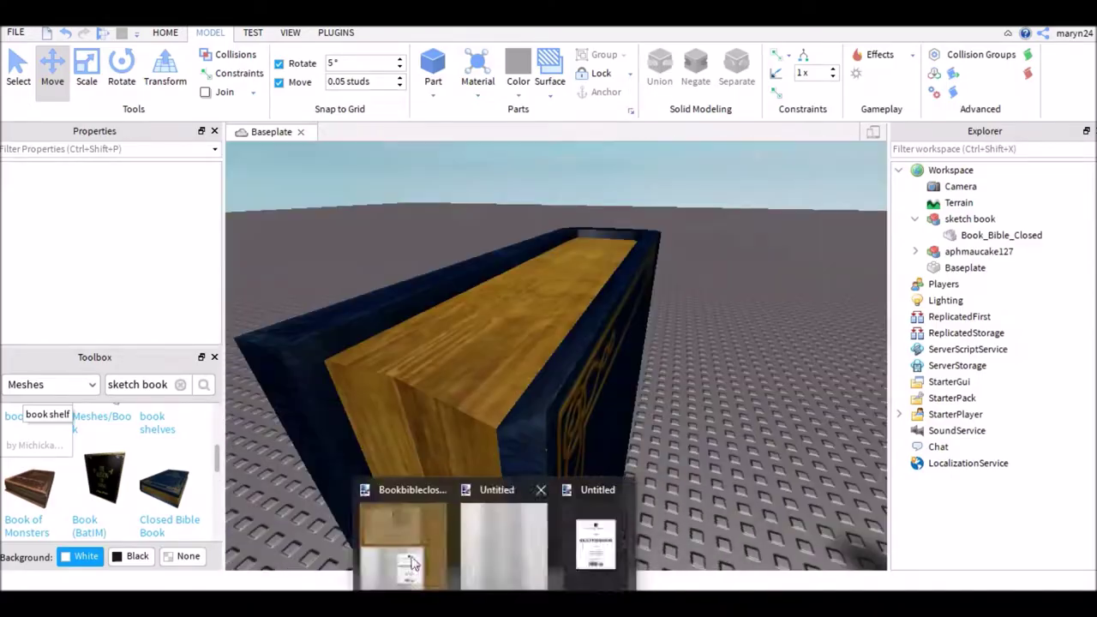
- Try black-and-white and invert adjustments on the Background book texture, undoing both
click(1021, 426)
click(252, 35)
click(193, 76)
key(ctrl+z)
click(198, 34)
click(218, 155)
key(ctrl+z)
- Try Hue/Saturation and Brightness/Contrast adjustments, cancelling both without changes
key(ctrl+shift+u)
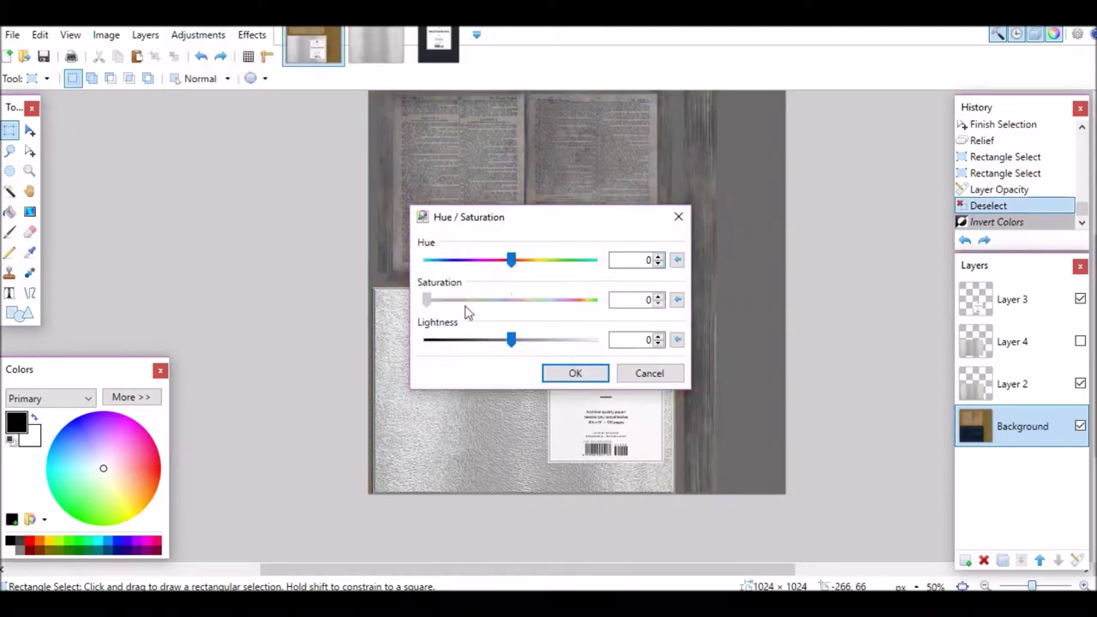
key(Escape)
click(198, 34)
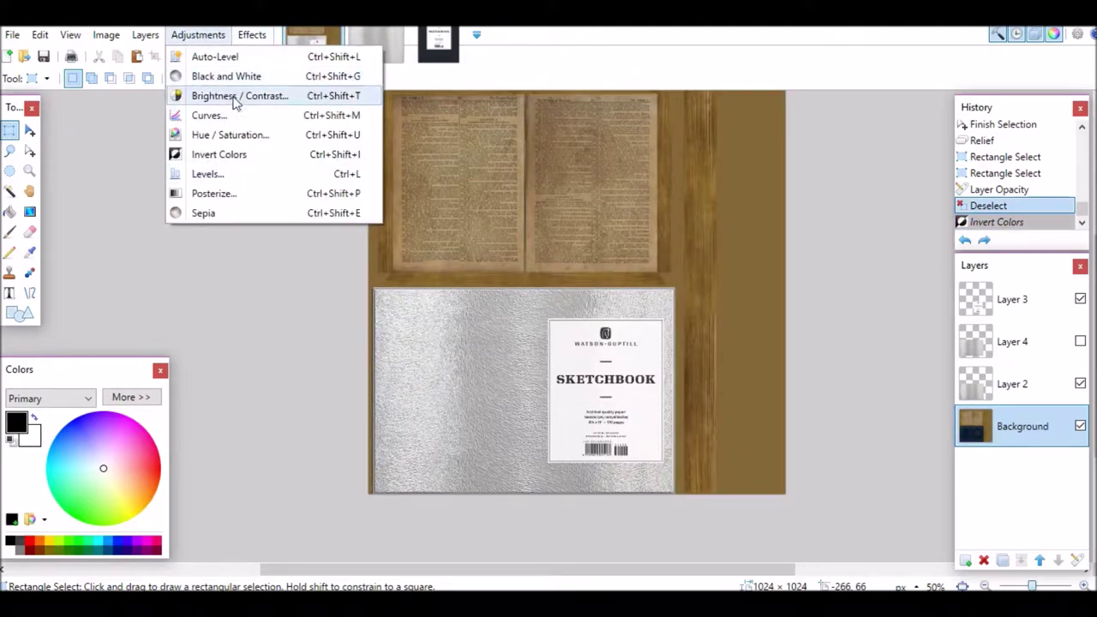
click(236, 101)
mouse_move(612, 280)
mouse_down()
mouse_move(514, 281)
mouse_move(578, 281)
mouse_move(537, 280)
mouse_up()
key(Escape)
- Recolour the right wood strip and the pages area pale grey (E0E0E0)
key(r)
key(ctrl+minus)
key(x)
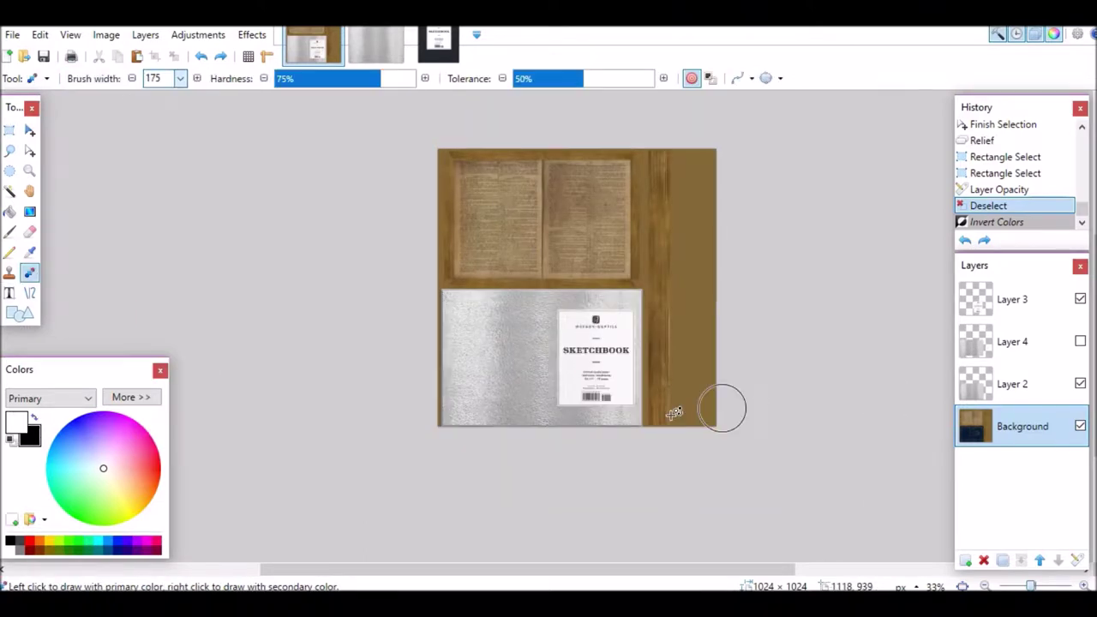
drag(681, 159, 681, 420)
click(131, 397)
drag(794, 217, 363, 374)
key(ctrl+z)
mouse_move(678, 431)
mouse_down()
mouse_move(431, 189)
mouse_move(375, 251)
mouse_up()
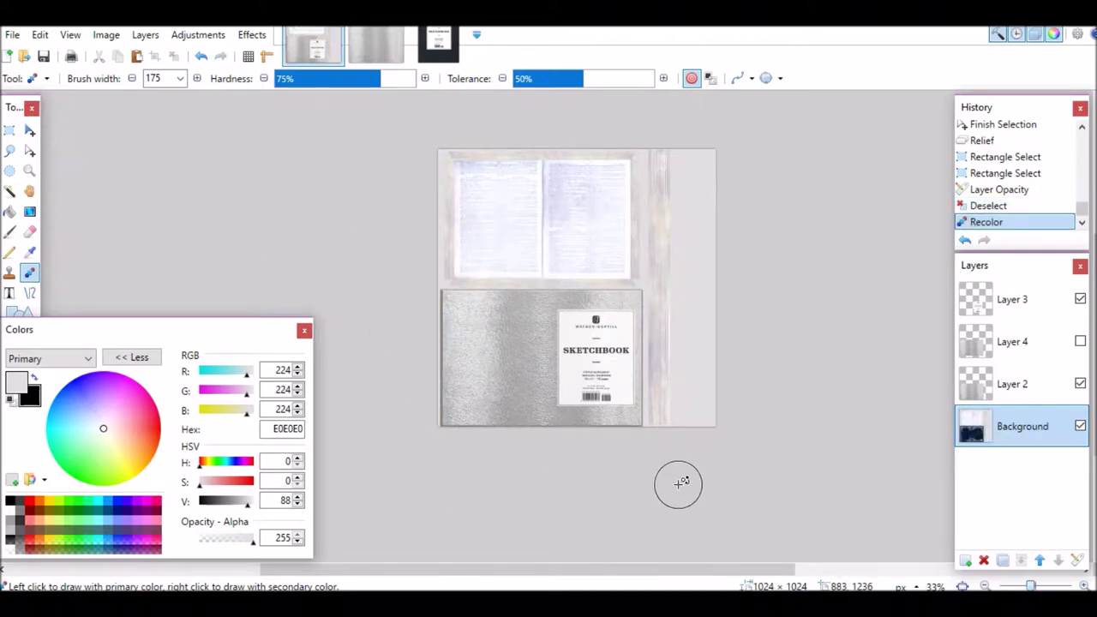
- Flatten the image and save the texture with Save As
click(106, 34)
click(123, 224)
click(12, 34)
click(67, 179)
click(694, 433)
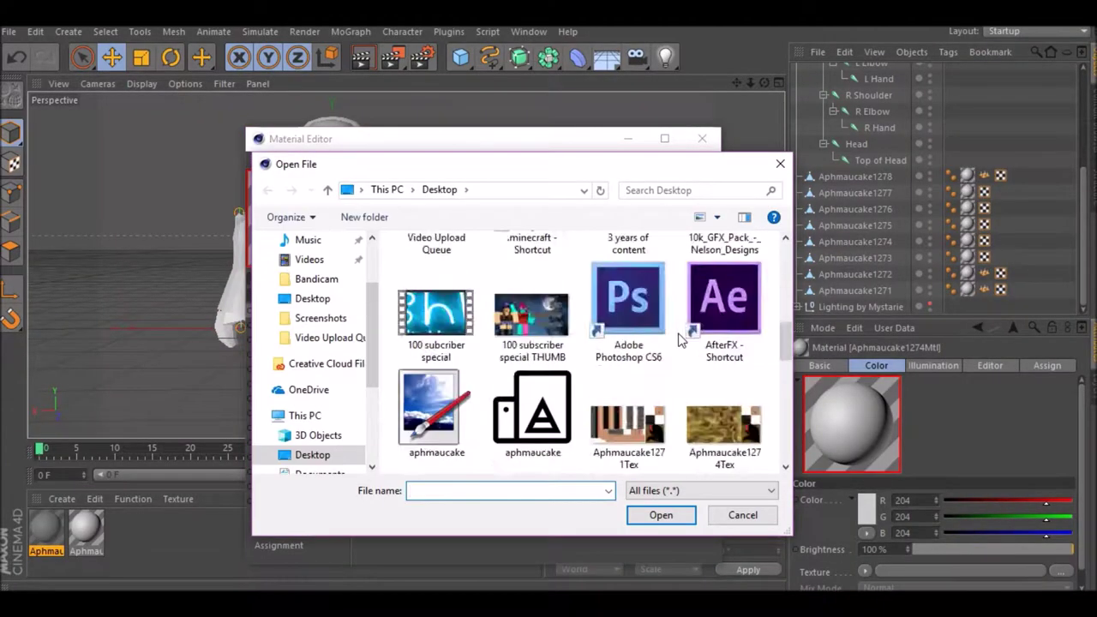
- Select the Lower Body joint and bring the character's upper body into view
scroll(677, 343, down, 5)
scroll(660, 386, down, 3)
scroll(645, 417, up, 8)
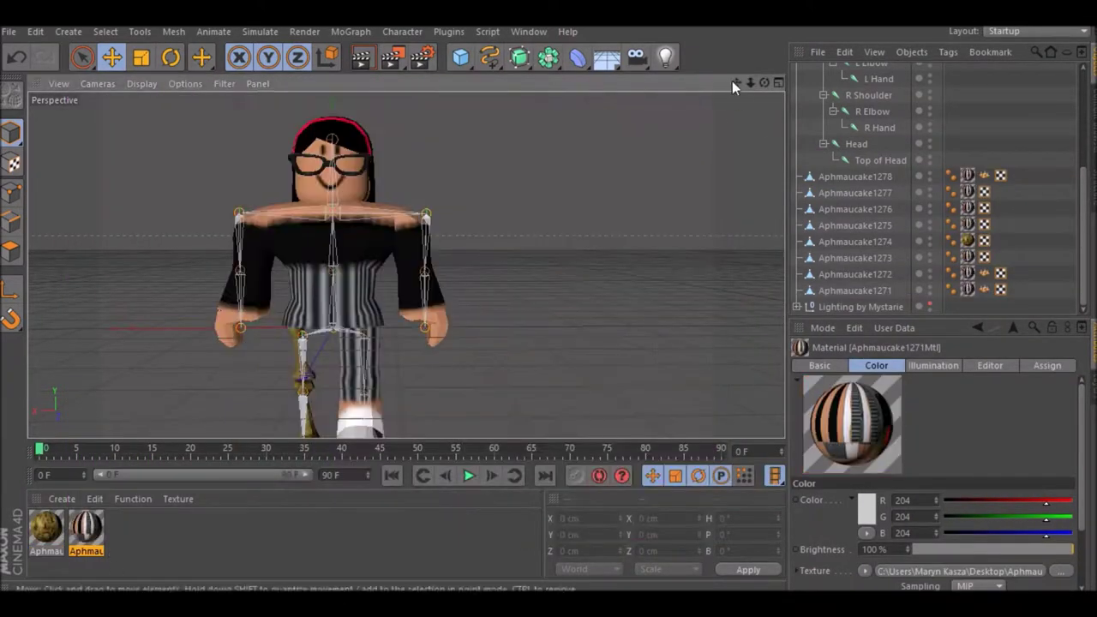
click(434, 176)
drag(761, 88, 772, 90)
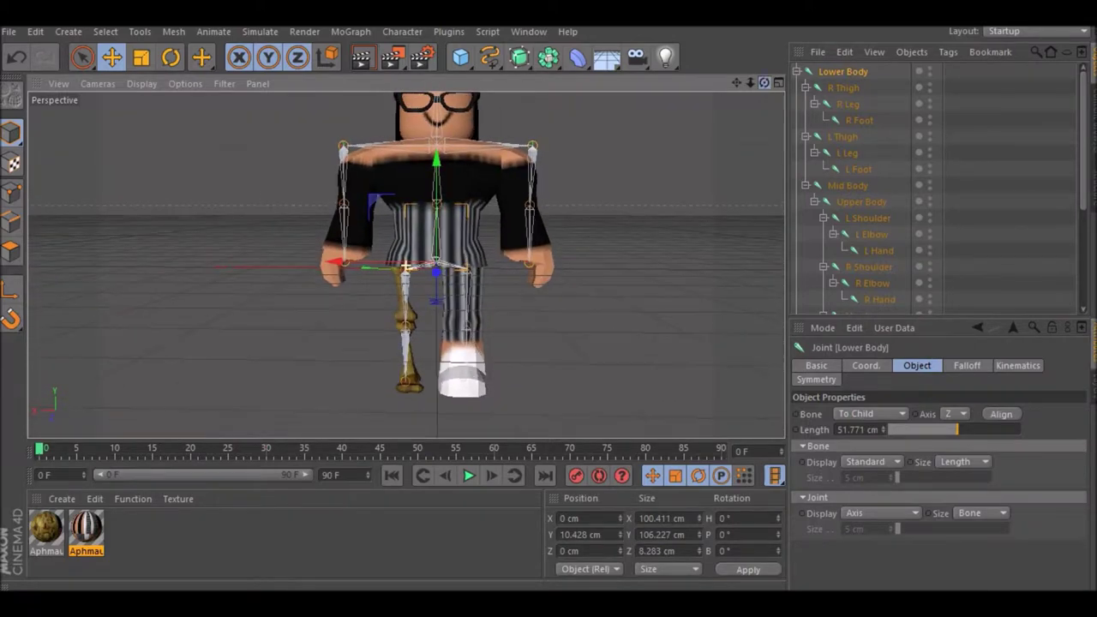
drag(764, 82, 434, 174)
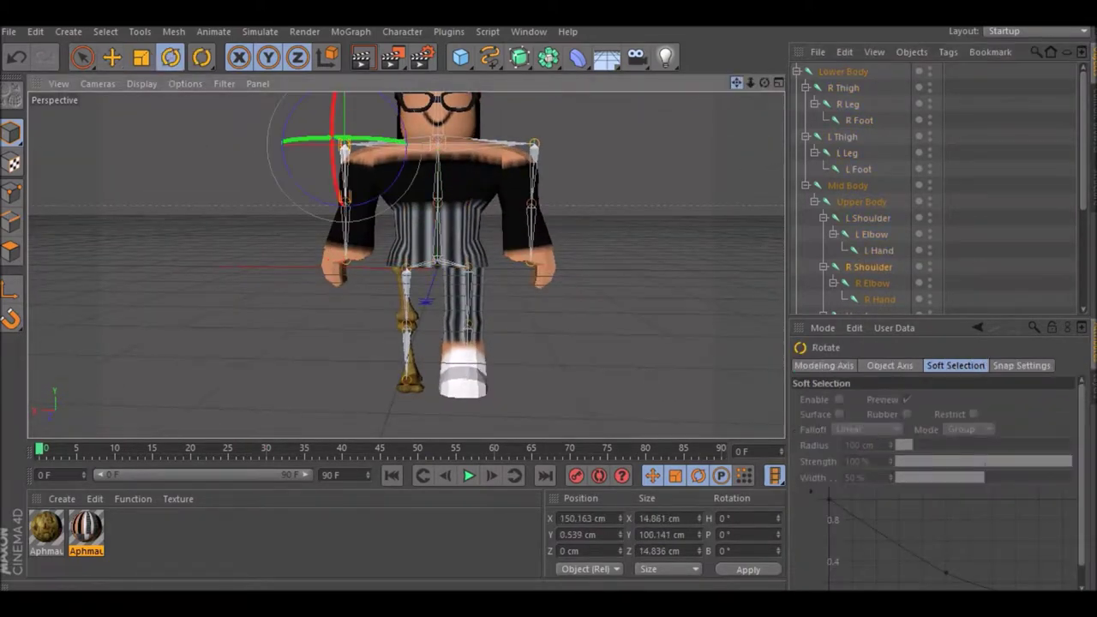
drag(737, 85, 270, 188)
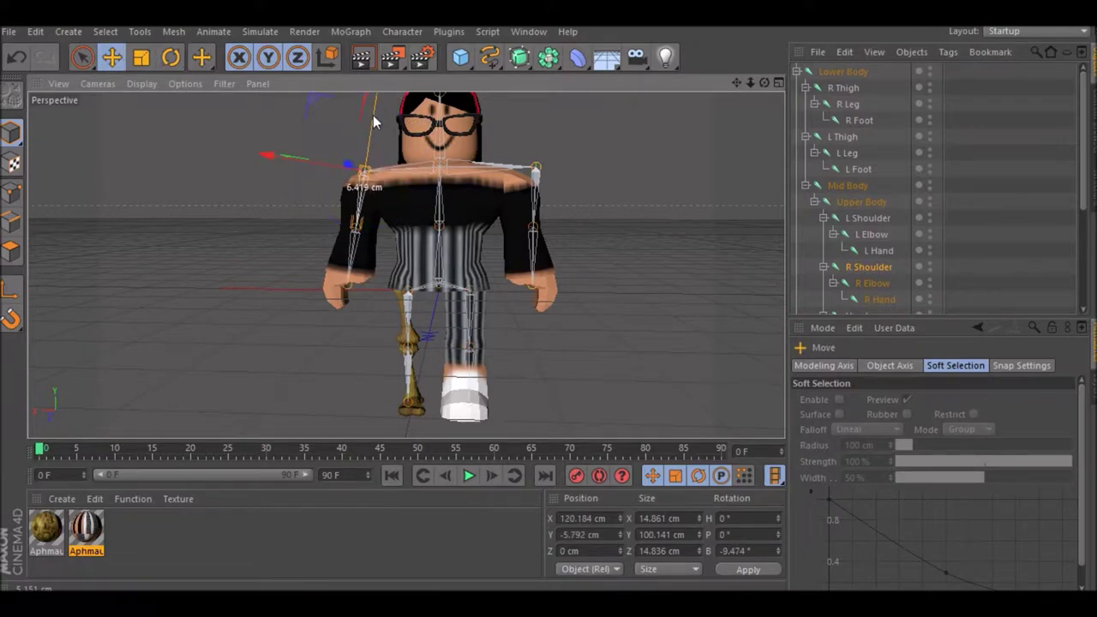
- Raise the R Shoulder joint, then select the L Shoulder joint for adjustment
drag(374, 109, 364, 115)
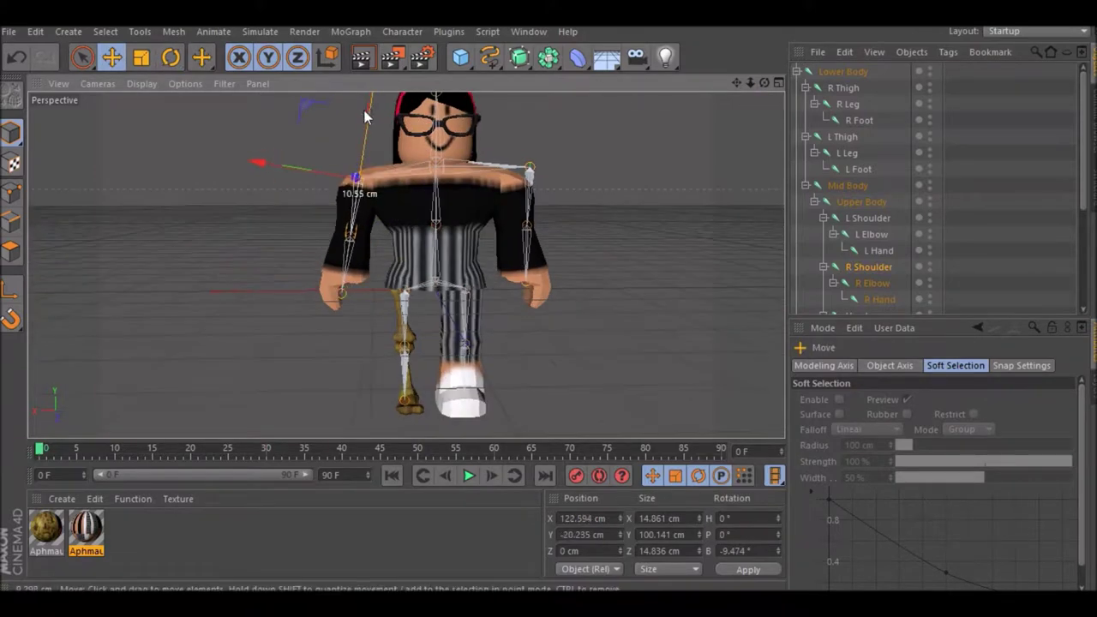
click(867, 218)
click(164, 54)
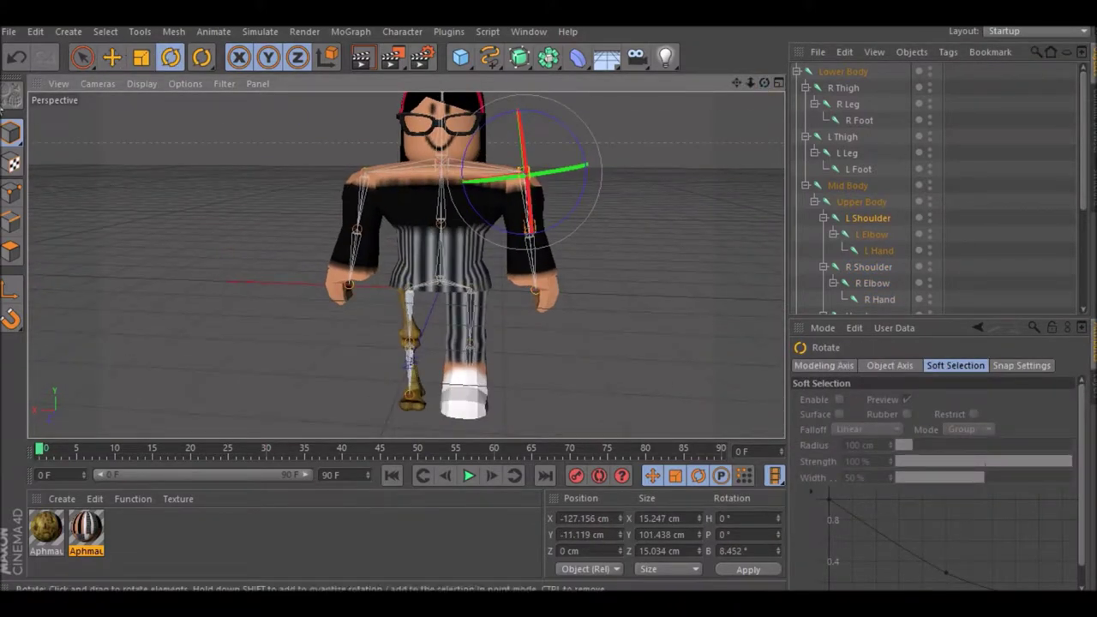
key(e)
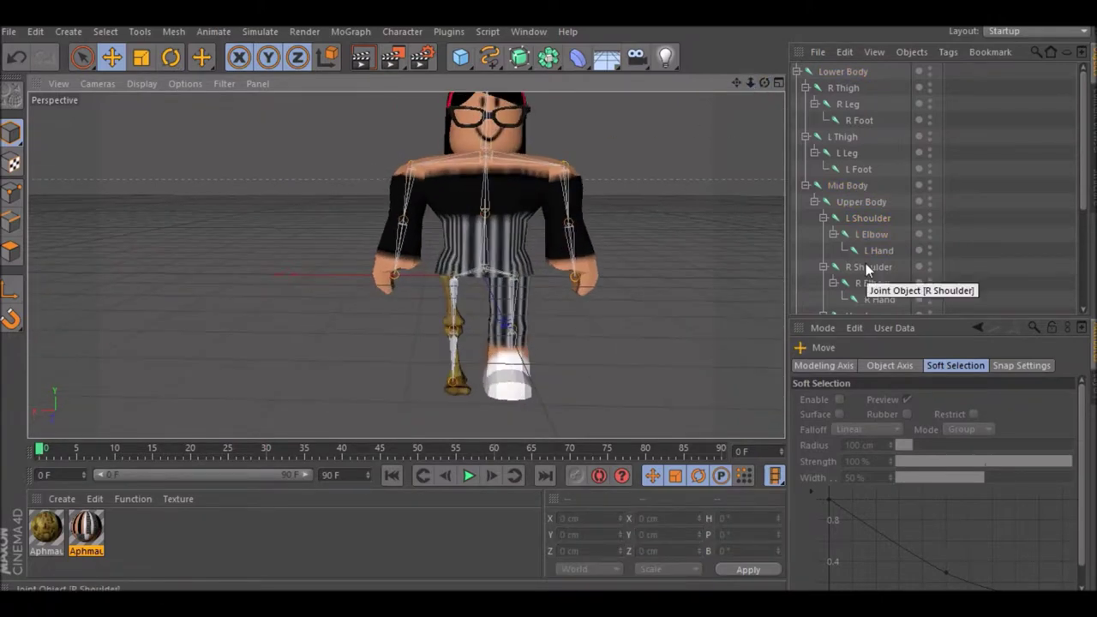
- Select the arm mesh, then the R Thigh, R Leg joint and leg mesh together
scroll(883, 183, down, 5)
click(857, 176)
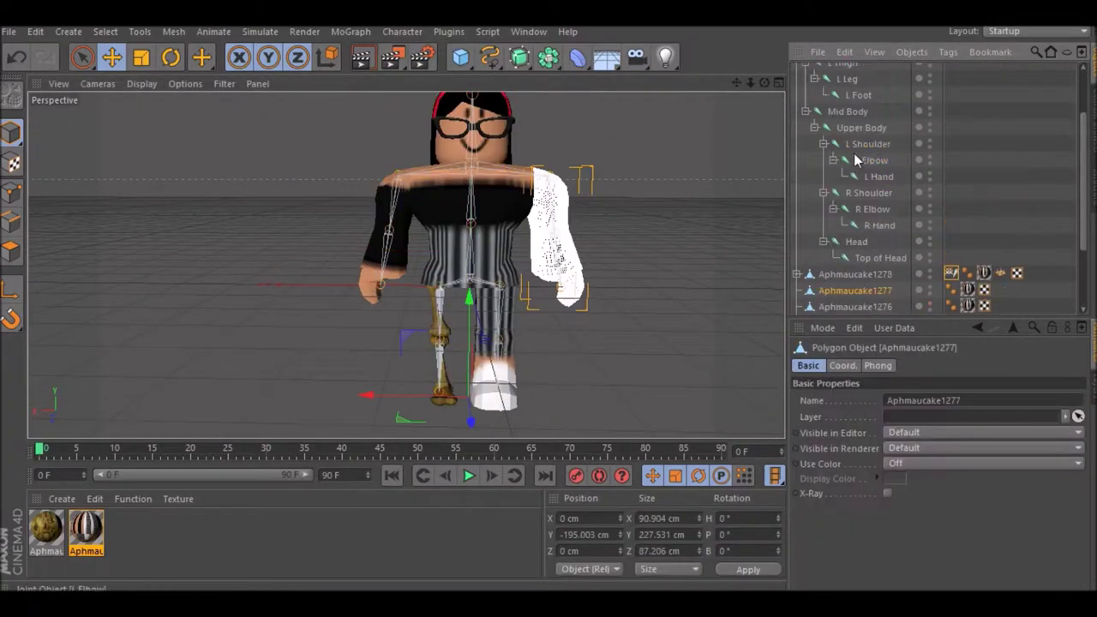
click(857, 305)
scroll(882, 214, up, 5)
ctrl+click(843, 88)
ctrl+click(847, 104)
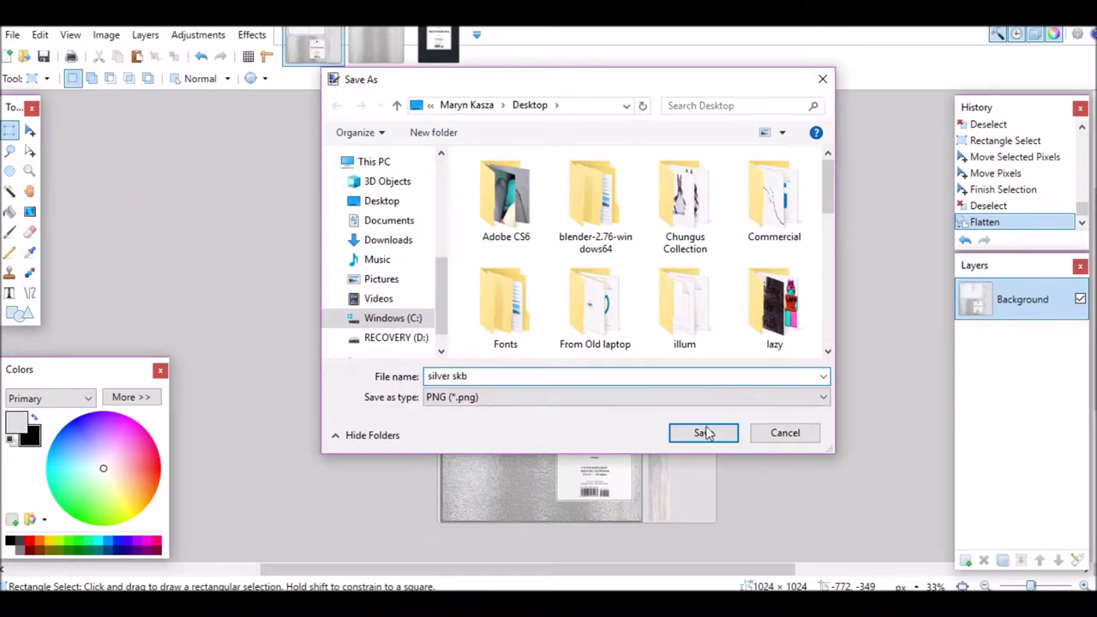
- Cancel the pending save, close the material settings, and select all of Layer 3
click(703, 432)
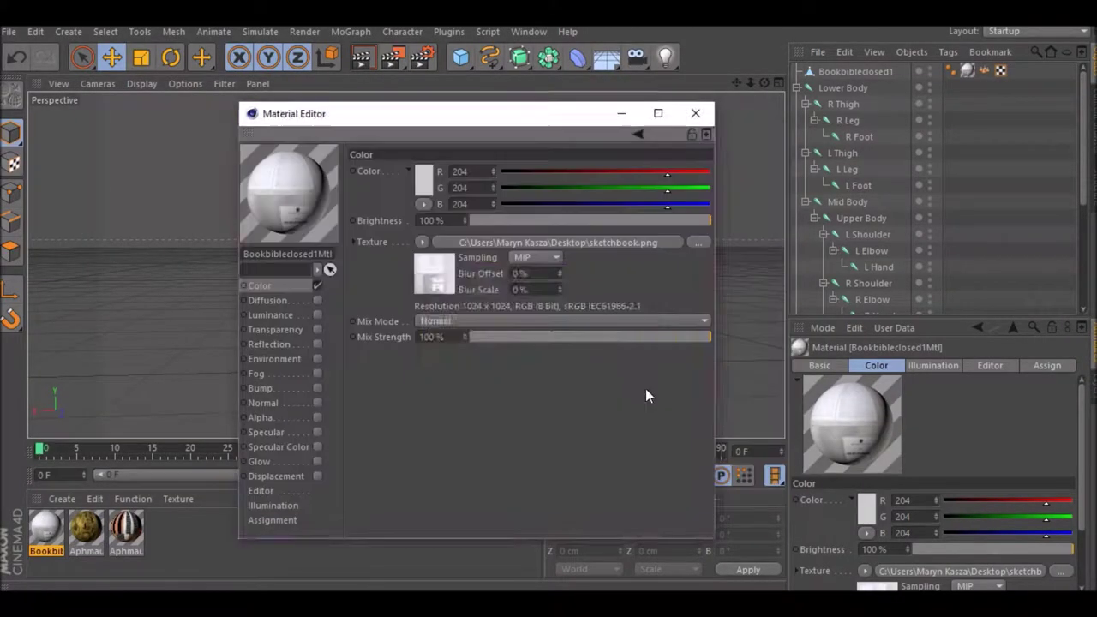
click(695, 113)
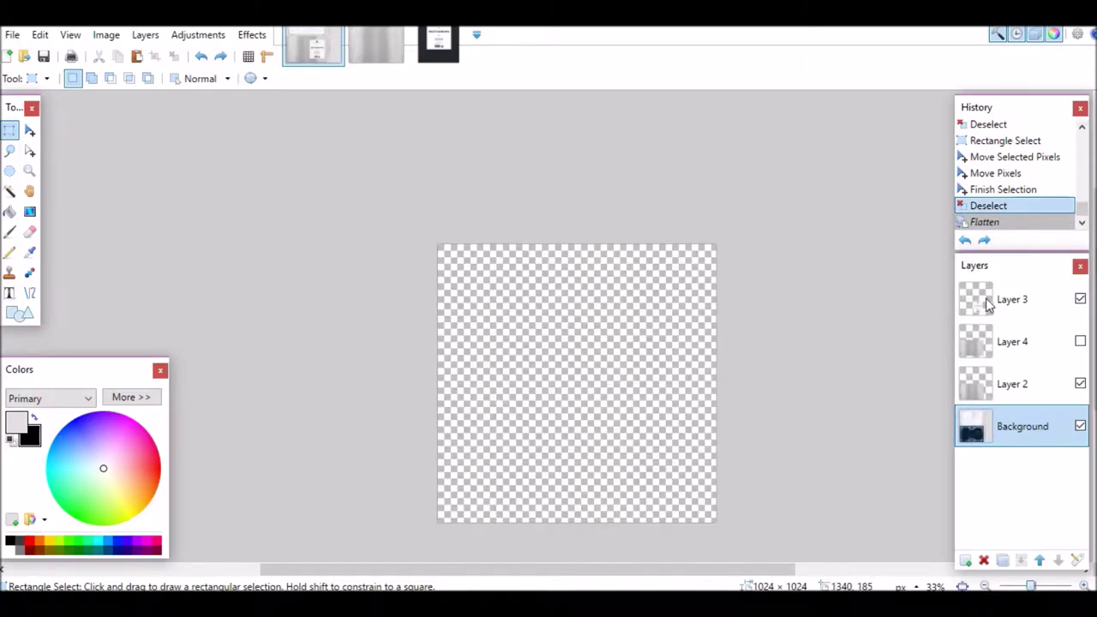
click(987, 304)
key(ctrl+a)
- Flatten the sketchbook texture into one layer and save it under a new name
click(110, 34)
click(120, 226)
key(ctrl+s)
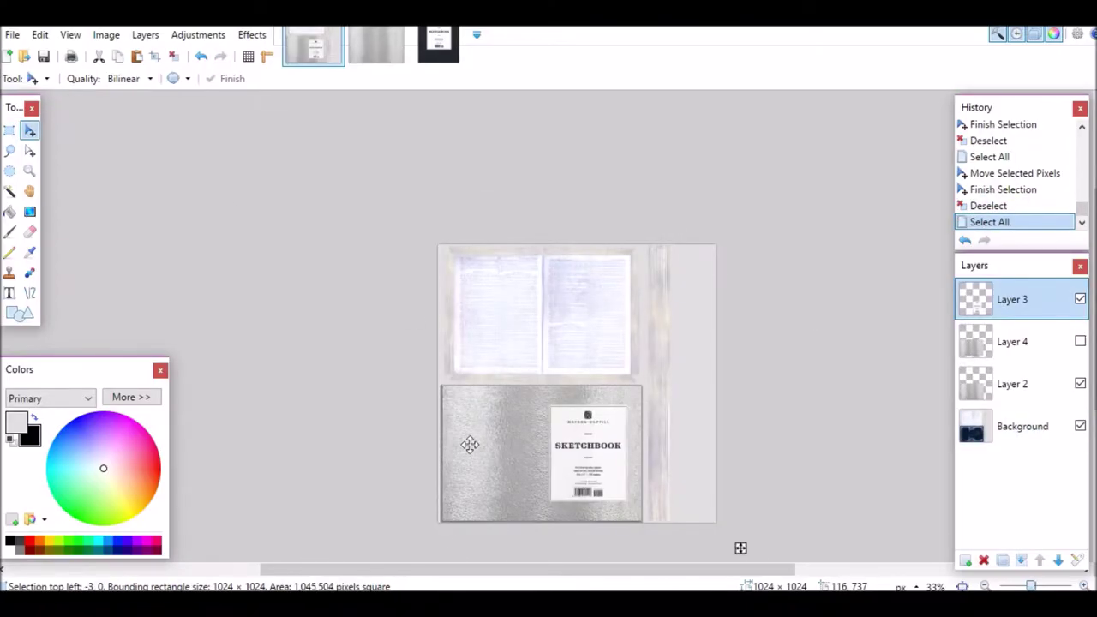
key(ctrl+shift+f)
click(12, 34)
click(80, 178)
key(Return)
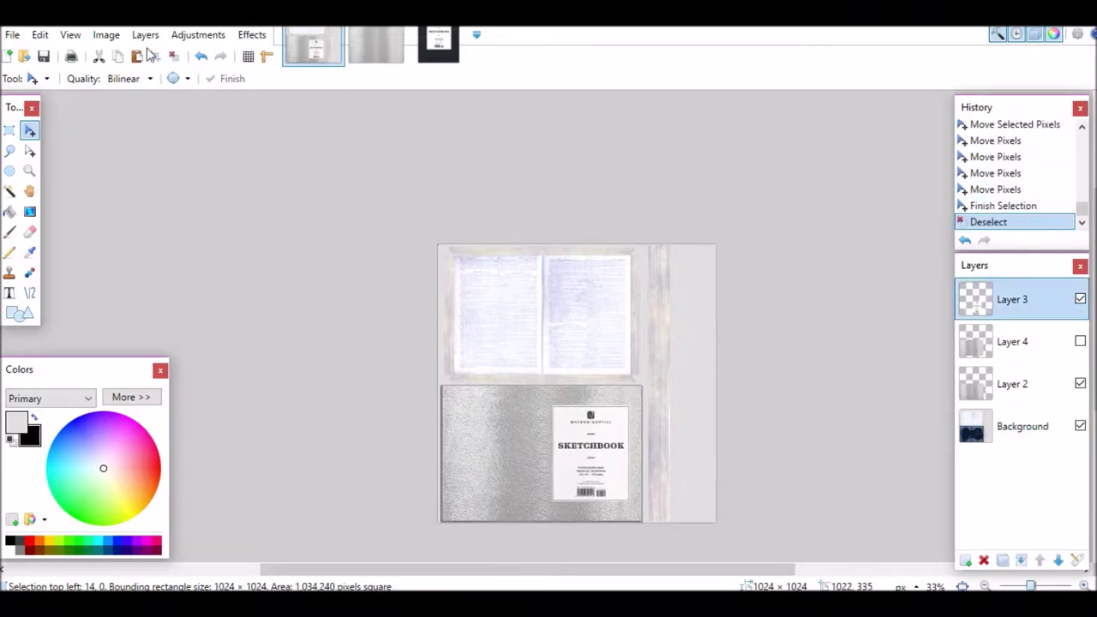
key(ctrl+shift+f)
click(12, 35)
click(51, 176)
key(Return)
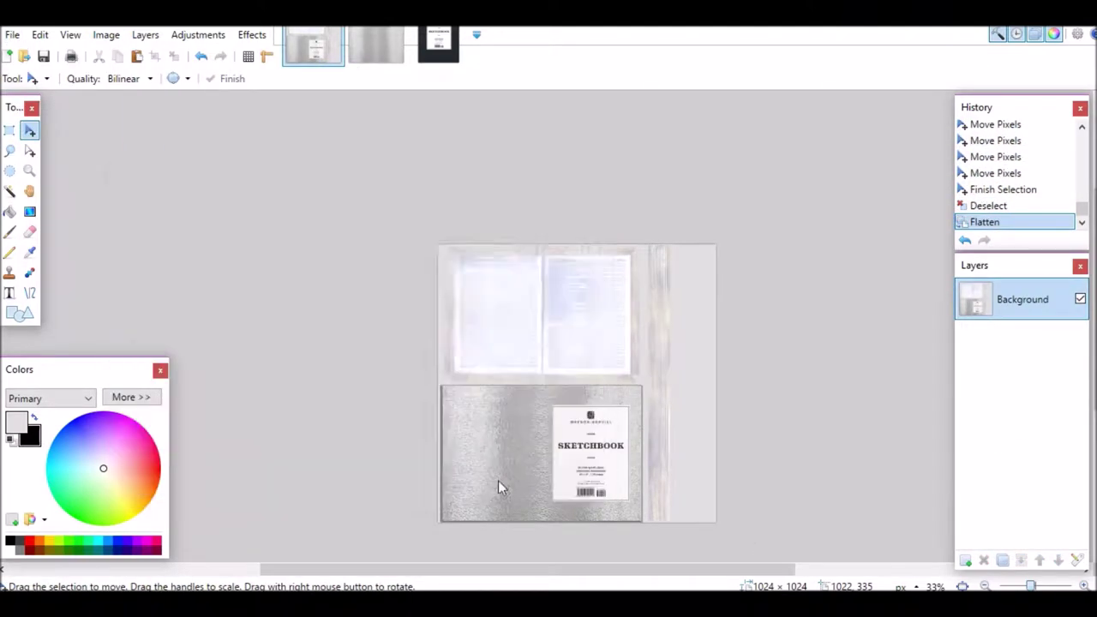
click(486, 484)
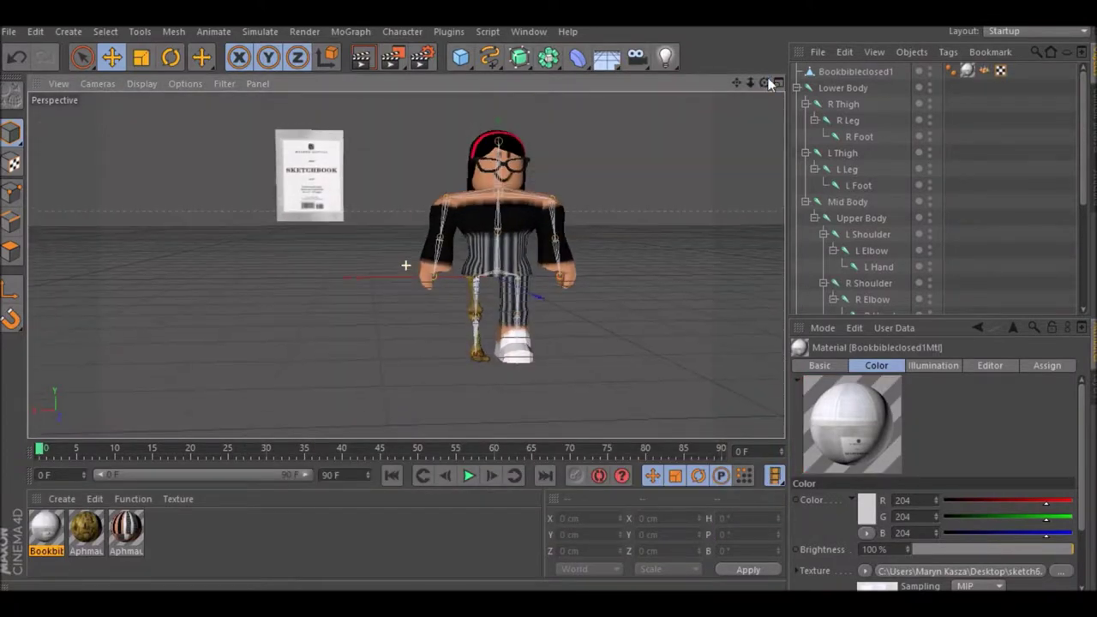
- Move the sketchbook in front of the avatar and scale it thinner, to about 33 cm
click(309, 176)
drag(156, 375, 352, 282)
drag(462, 306, 482, 323)
drag(762, 83, 651, 137)
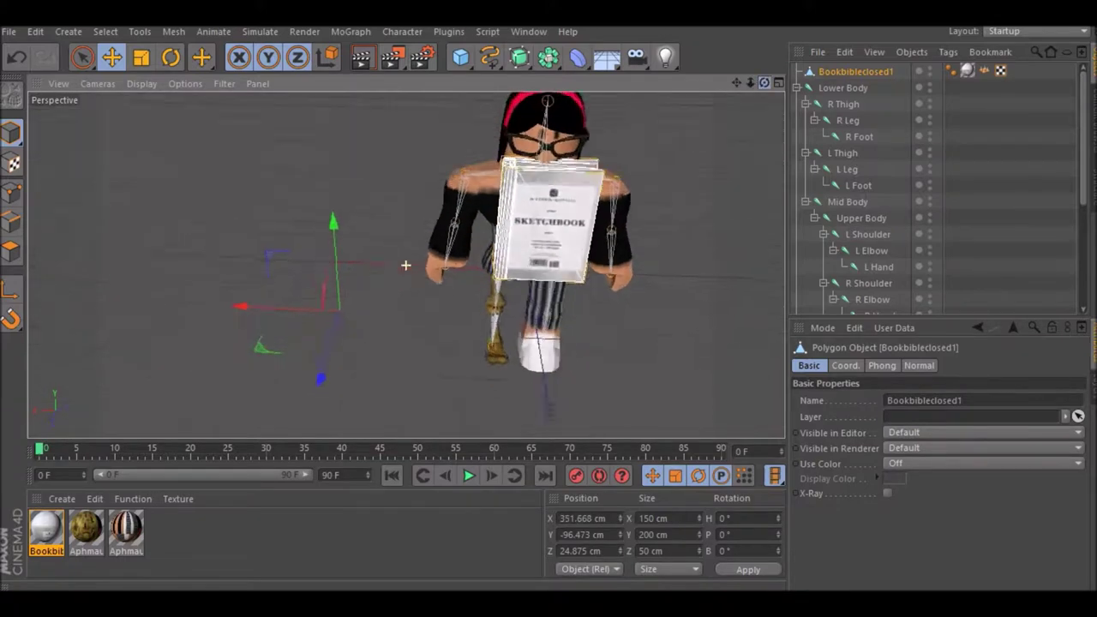
click(141, 57)
mouse_move(363, 325)
mouse_down()
mouse_move(266, 336)
mouse_move(245, 323)
mouse_up()
drag(345, 230, 703, 131)
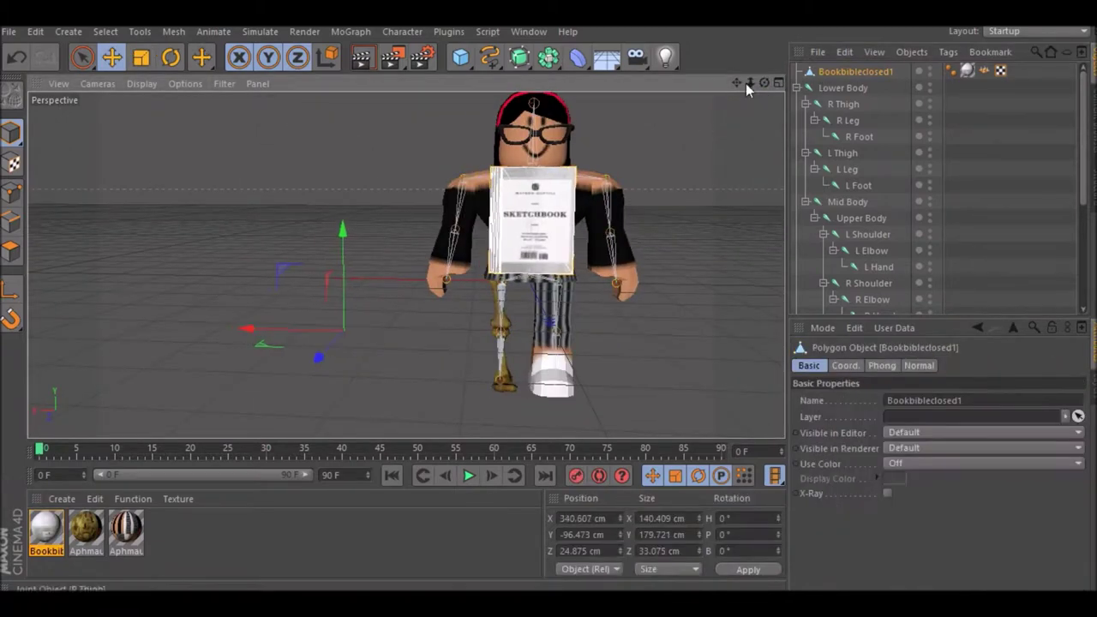
drag(745, 83, 769, 69)
- Rotate the L Shoulder joint so the left arm turns toward the body
scroll(861, 192, down, 3)
click(868, 192)
click(170, 56)
drag(343, 171, 431, 190)
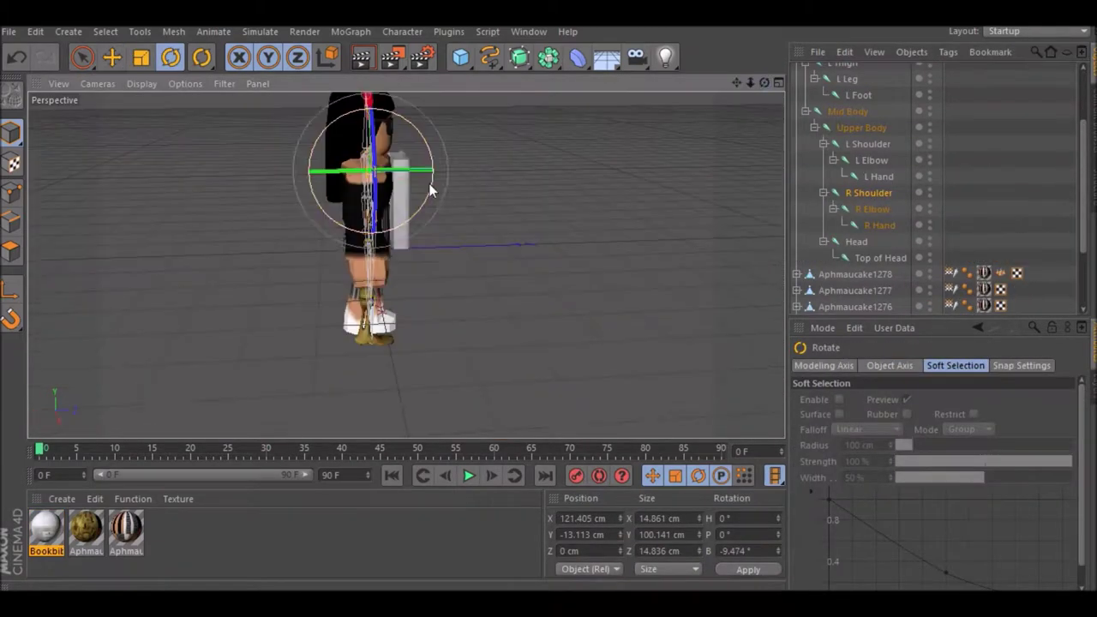
drag(757, 81, 620, 196)
click(514, 210)
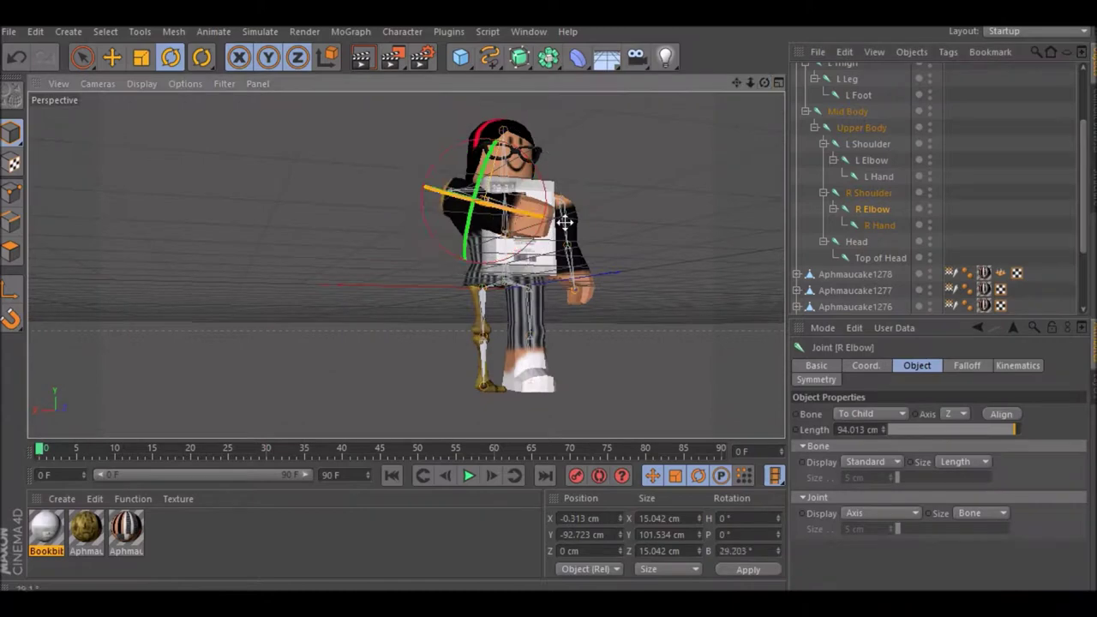
click(868, 144)
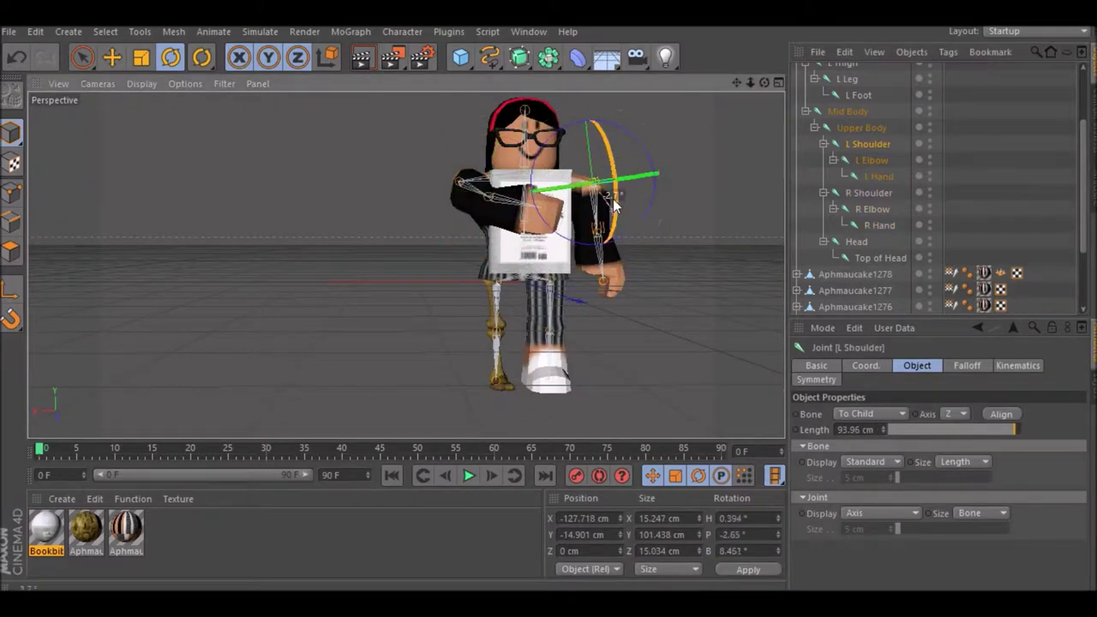
drag(623, 229, 599, 257)
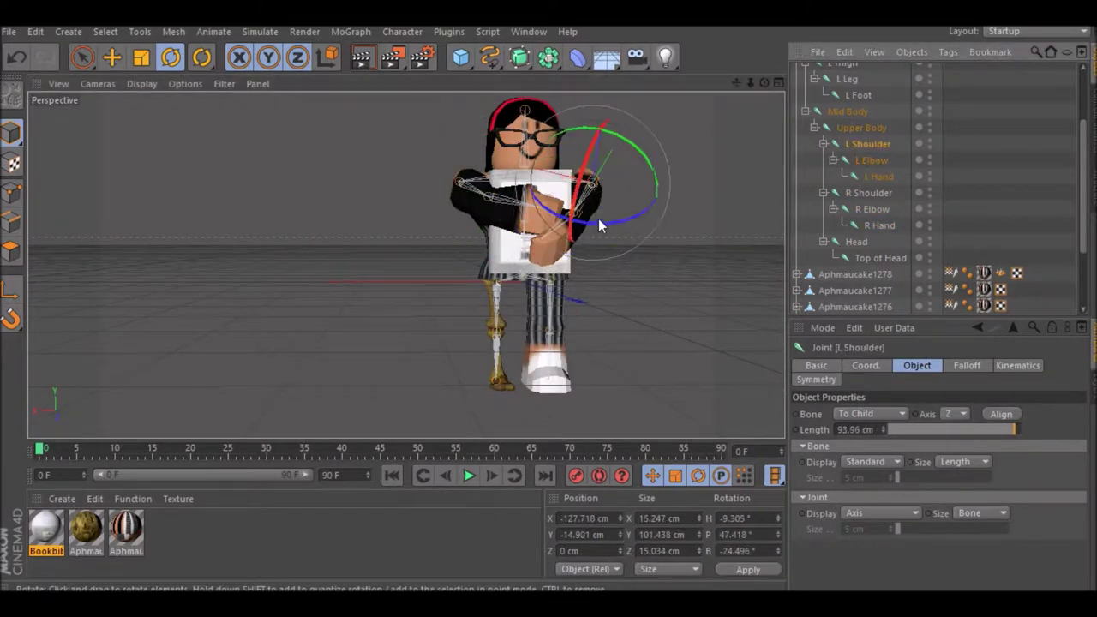
drag(763, 82, 772, 145)
- Rotate the left arm further so it crosses the sketchbook
click(497, 178)
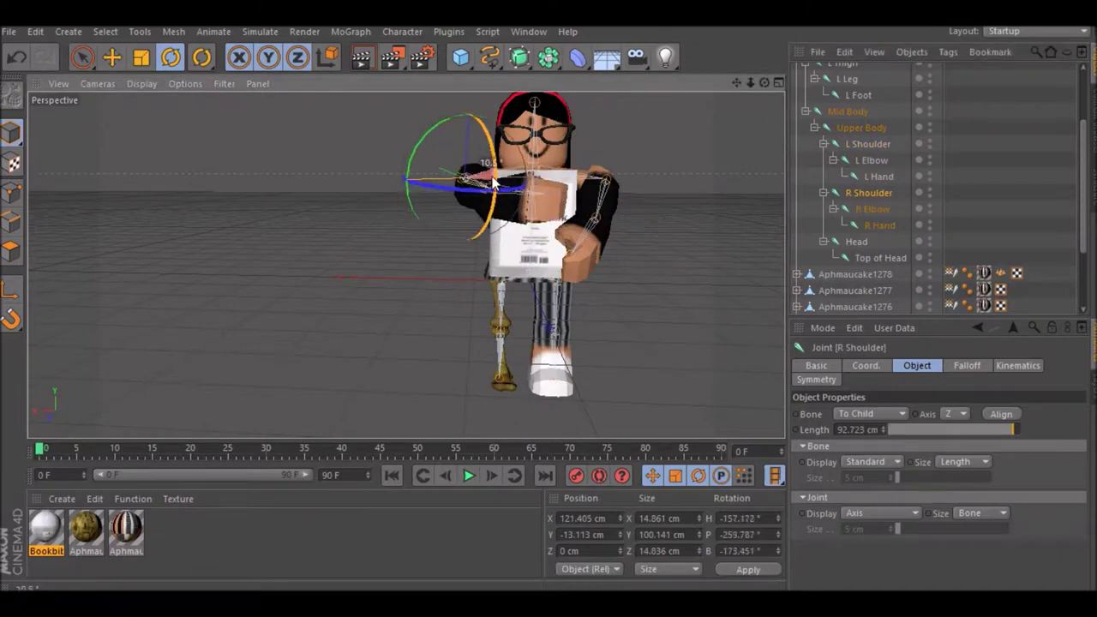
click(867, 144)
mouse_move(636, 221)
mouse_down()
mouse_move(626, 207)
mouse_move(732, 190)
mouse_up()
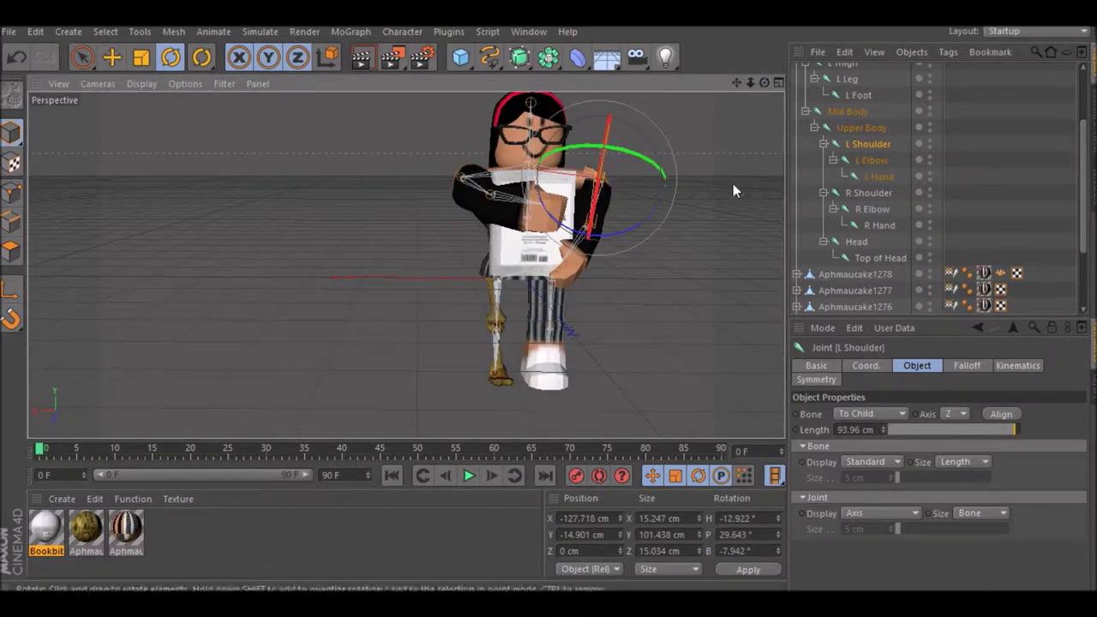
click(732, 190)
click(867, 192)
click(754, 108)
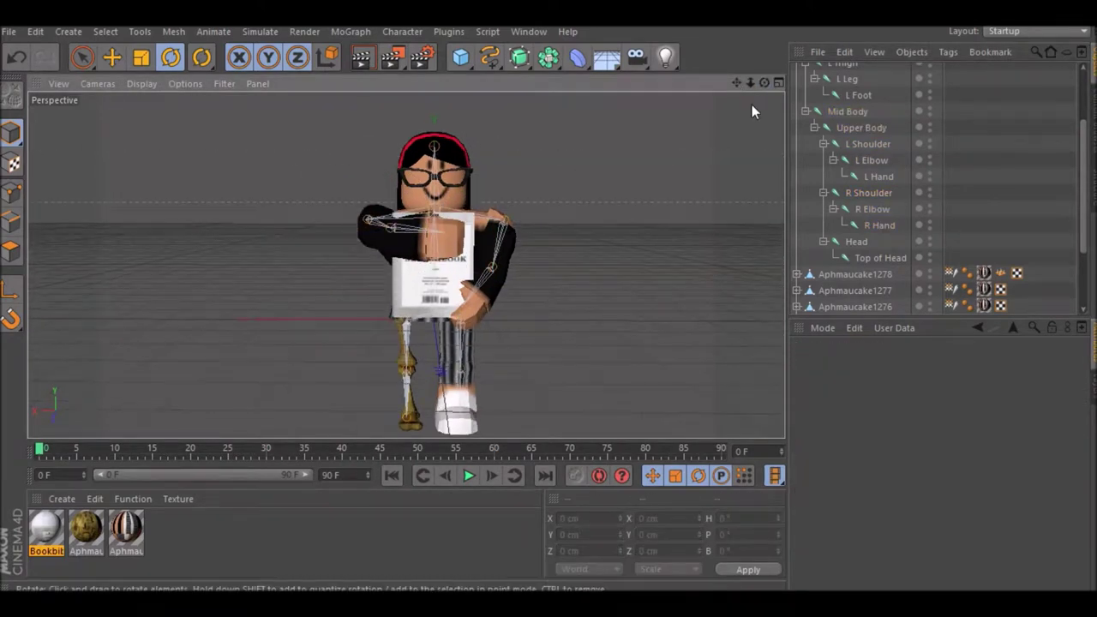
- Rotate the right arm joint so the arm wraps around the sketchbook
click(377, 227)
mouse_move(358, 242)
mouse_down()
mouse_move(347, 214)
mouse_move(406, 265)
mouse_up()
click(872, 209)
drag(621, 245, 306, 269)
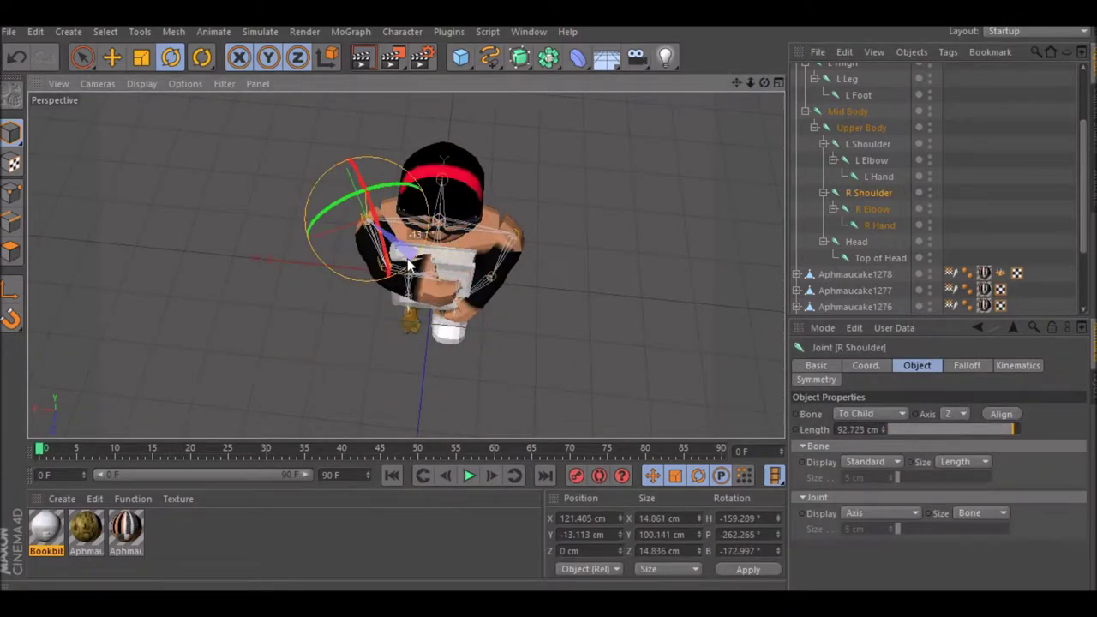
click(610, 249)
- Check the R Leg and R Thigh joints and return to a front view
scroll(863, 232, up, 3)
click(847, 120)
drag(763, 83, 736, 95)
click(843, 103)
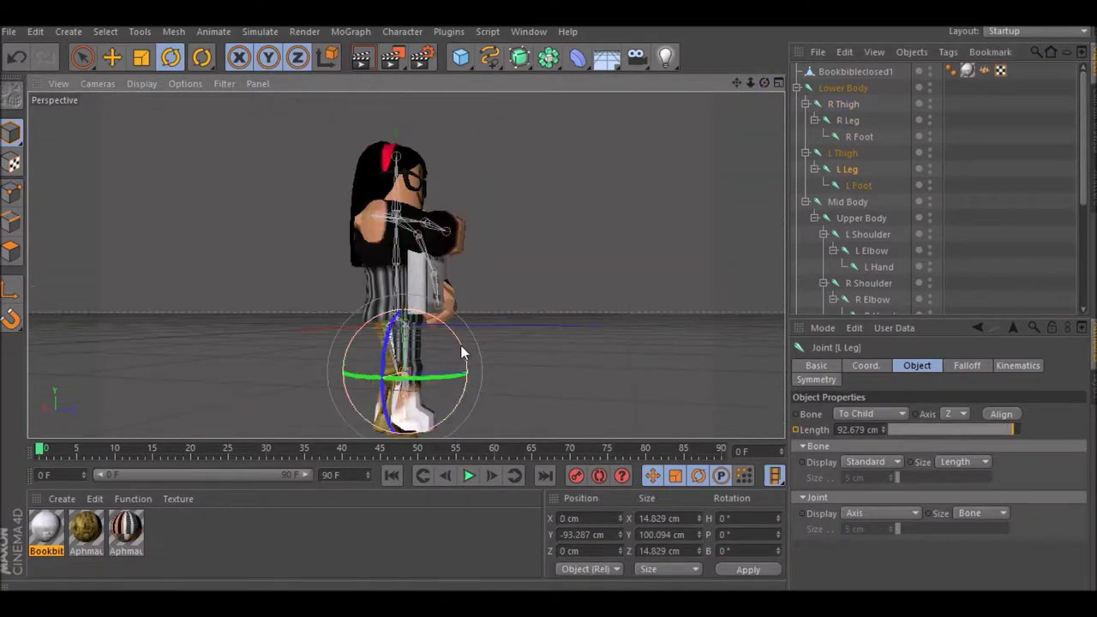
click(694, 105)
mouse_move(763, 83)
mouse_down()
mouse_move(695, 105)
mouse_move(758, 95)
mouse_move(748, 81)
mouse_up()
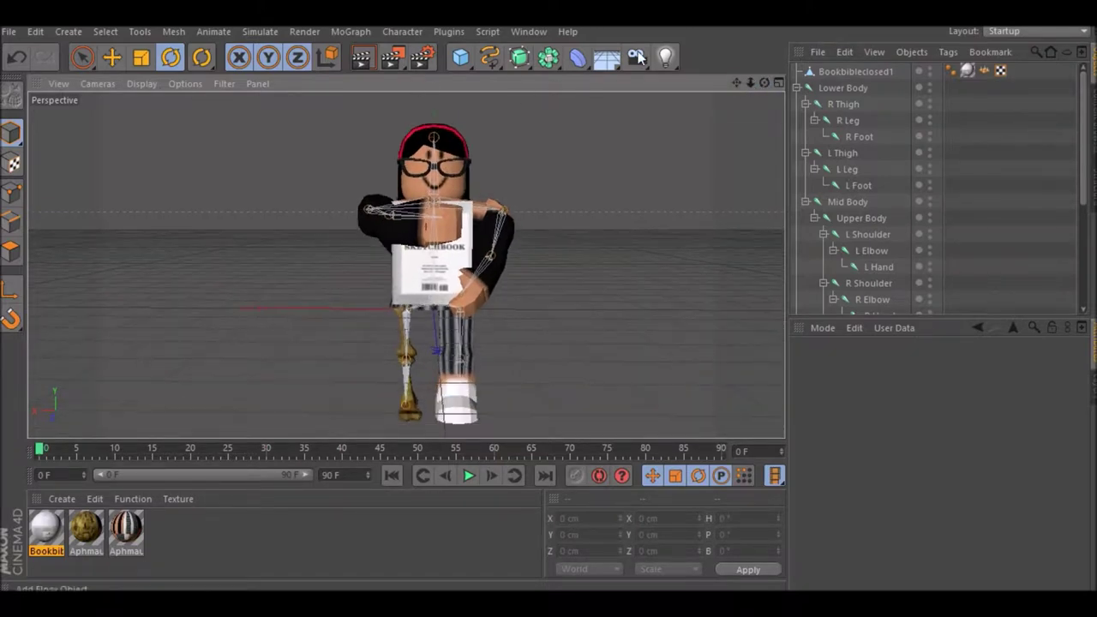
- Add a camera with a Protection tag and close the test render viewer
click(636, 57)
right_click(860, 71)
click(737, 299)
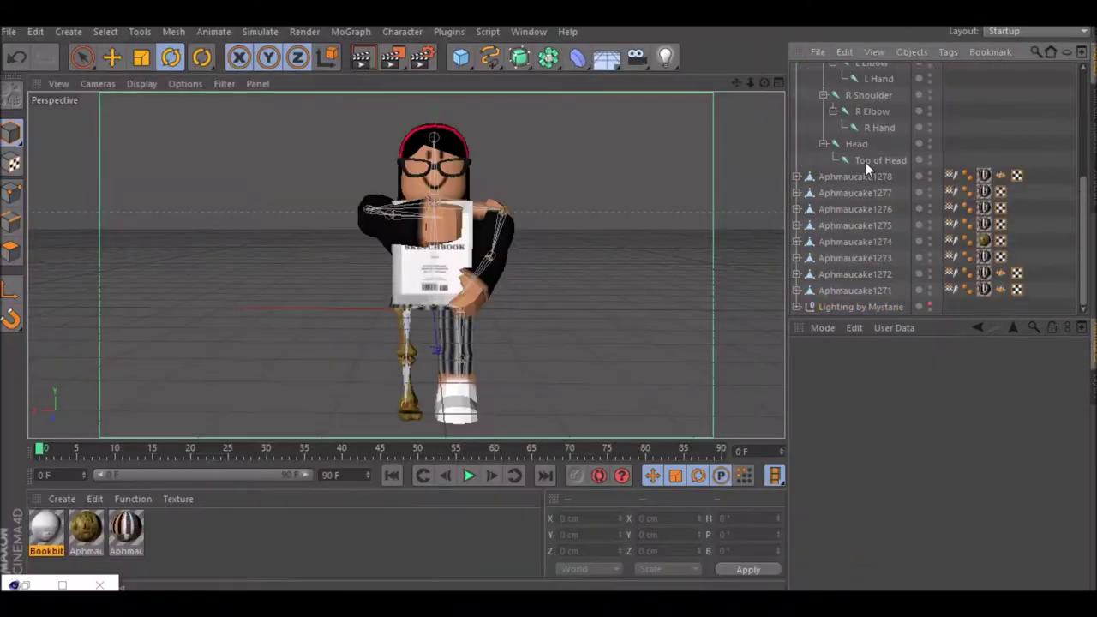
click(842, 365)
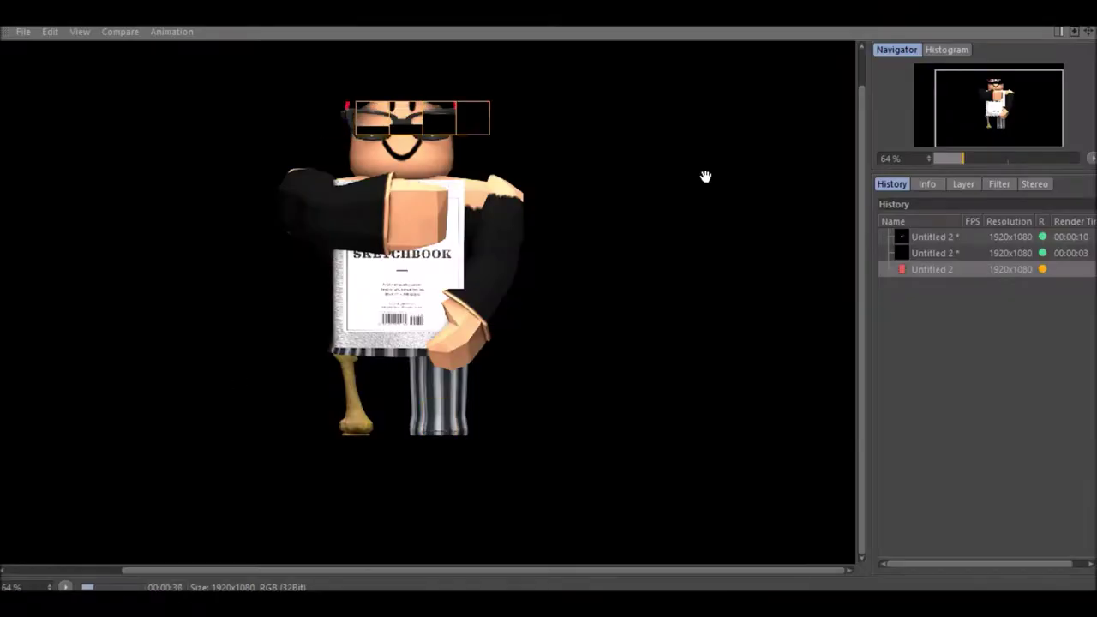
scroll(698, 179, down, 2)
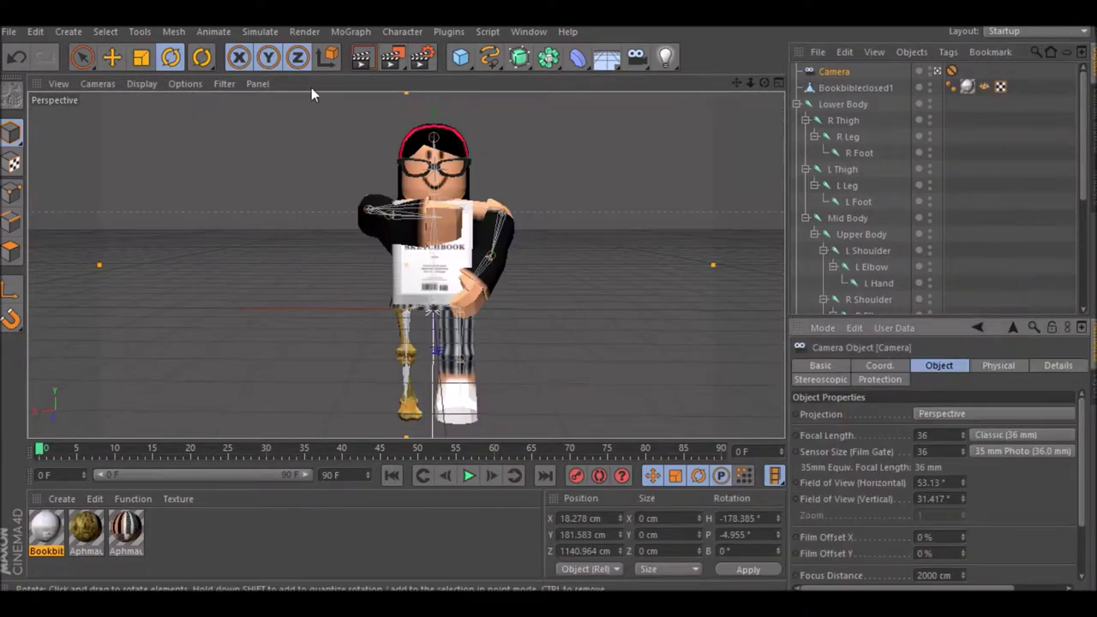
- Render the final image of the posed avatar holding the sketchbook from the camera
click(389, 57)
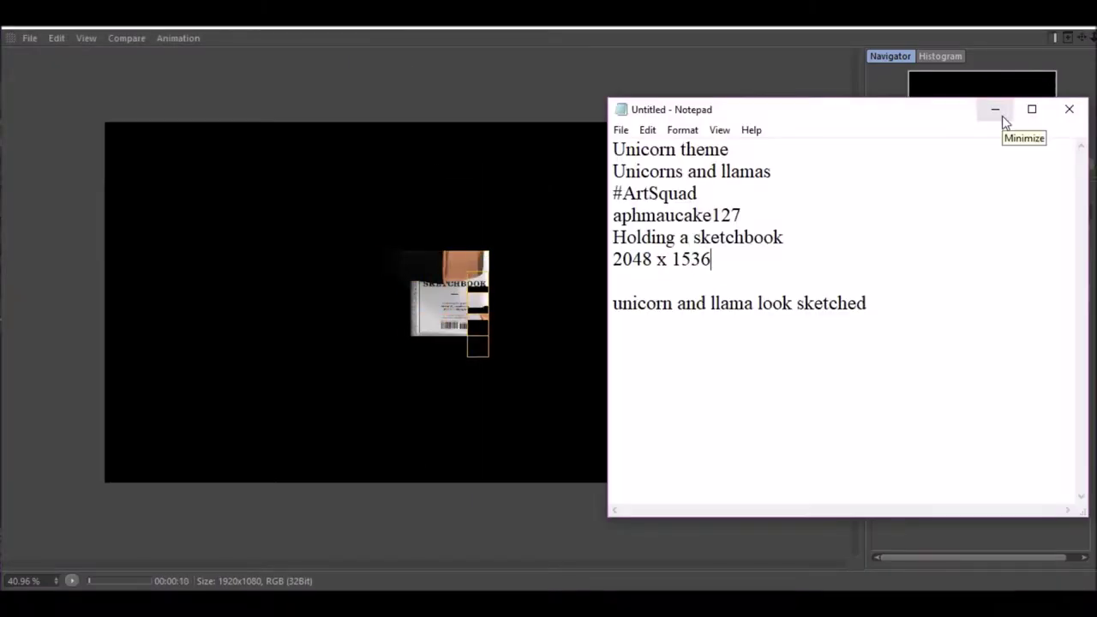
click(1000, 116)
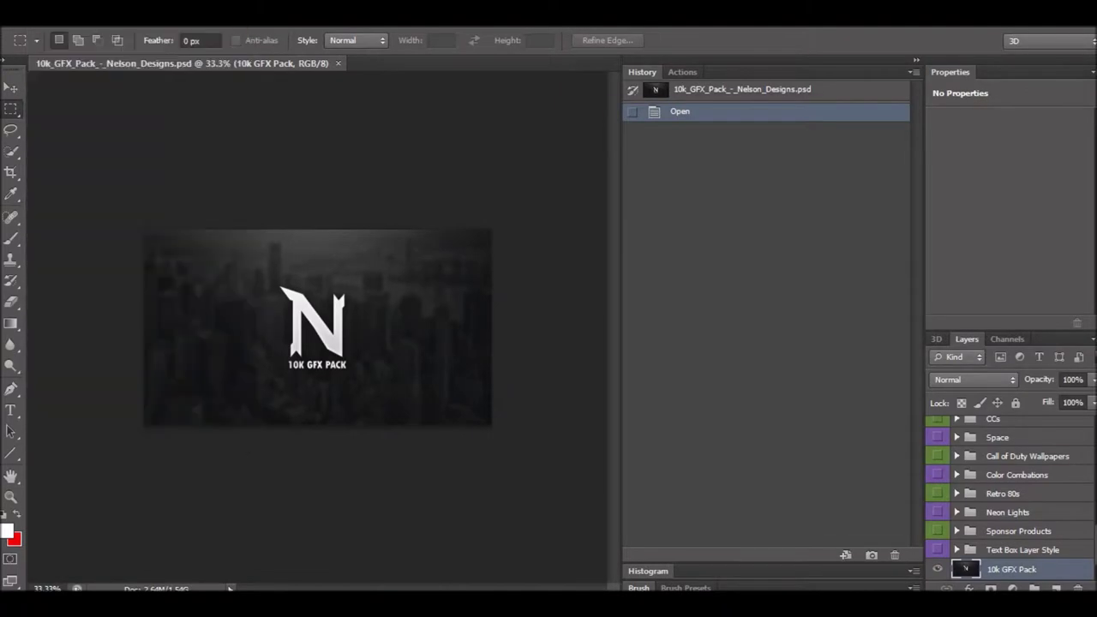
key(ctrl+n)
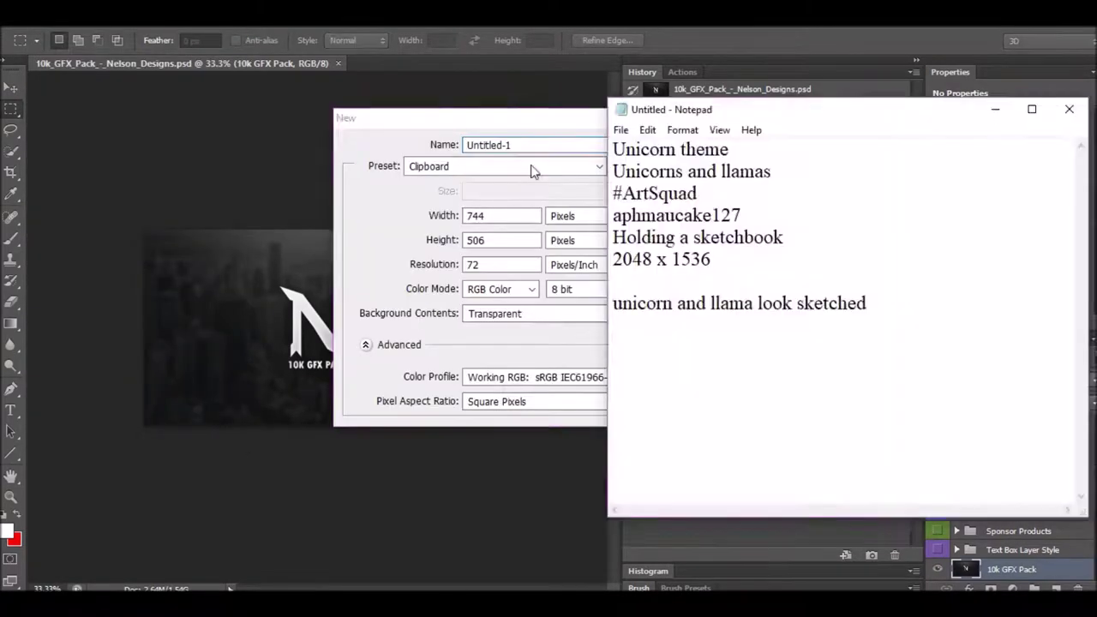
- Create a new 2048 x 1536 document
click(991, 111)
double_click(477, 216)
text(204836)
click(992, 110)
key(Return)
- Paste the pastel watercolour onto a new Layer 1 and stretch it to fill the canvas
key(ctrl+shift+alt+n)
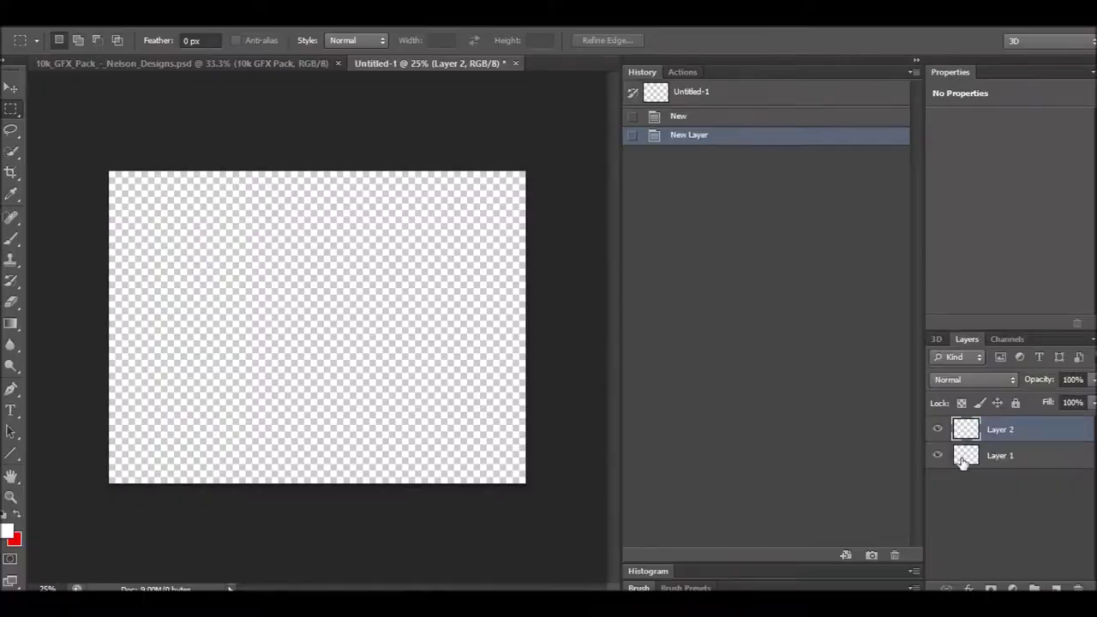
click(963, 461)
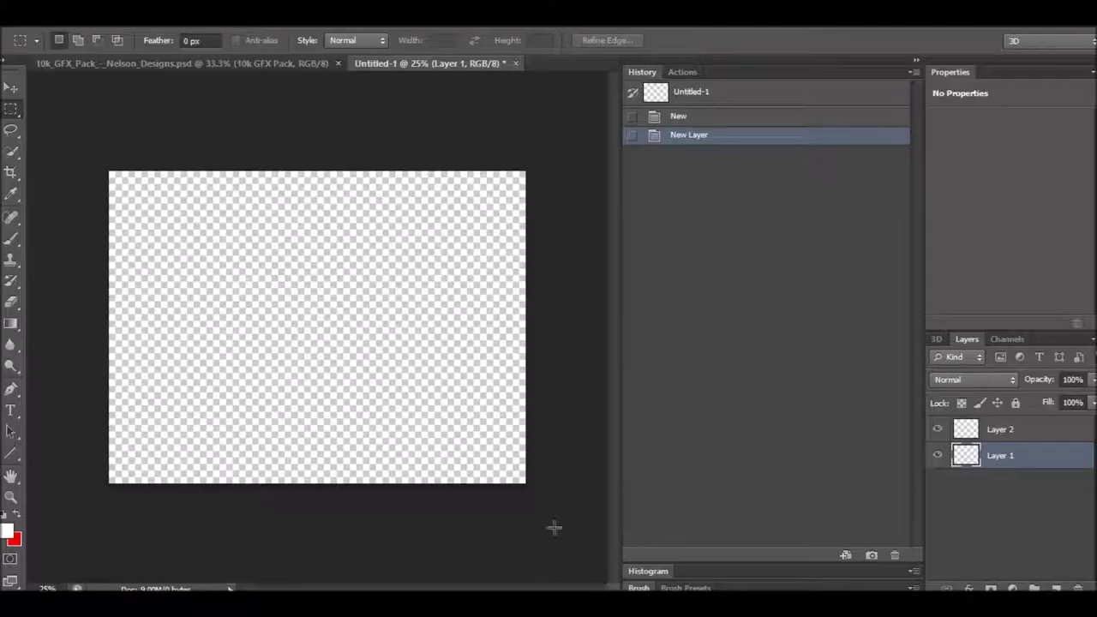
key(v)
key(ctrl+v)
drag(264, 372, 252, 346)
key(ctrl+t)
drag(498, 430, 574, 484)
drag(216, 386, 186, 383)
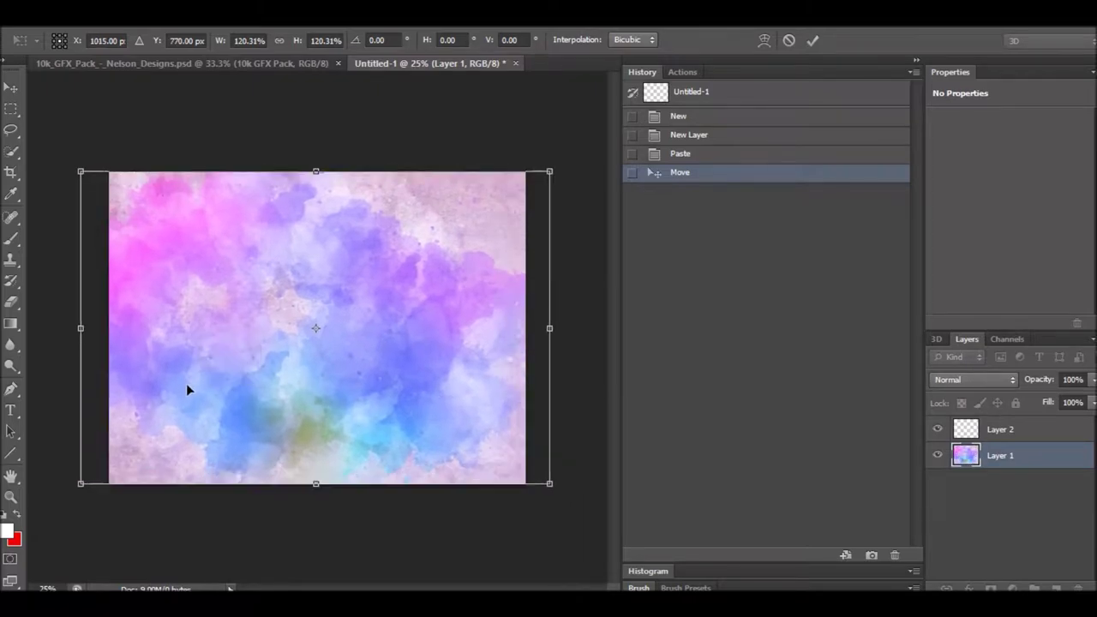
key(Return)
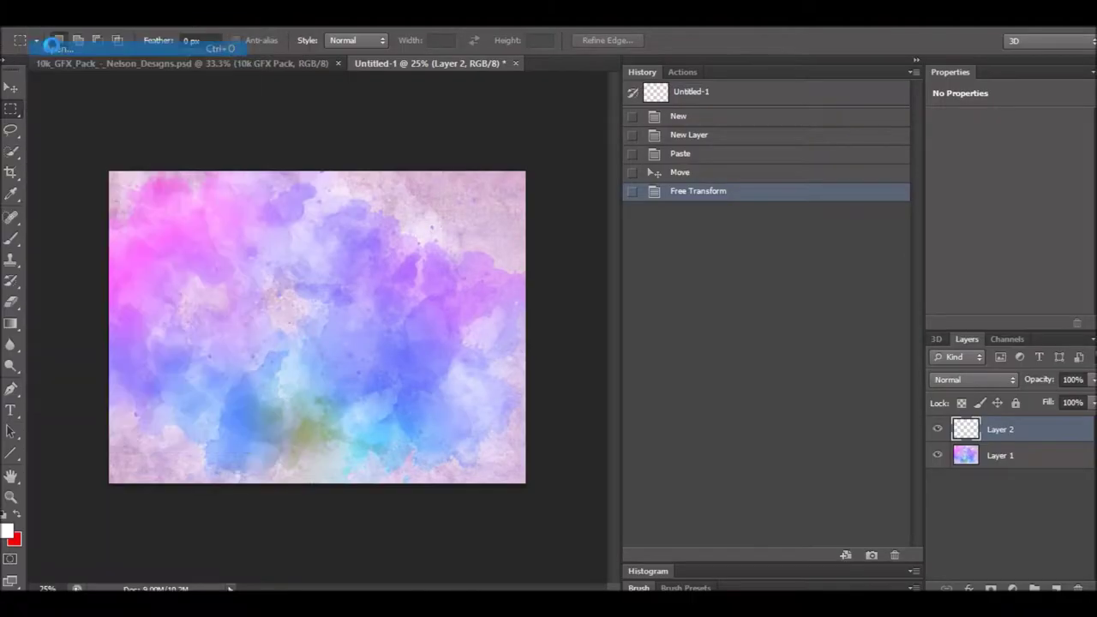
- Open sketchbook render.png from the Desktop
key(ctrl+o)
click(677, 158)
scroll(857, 257, down, 10)
double_click(804, 167)
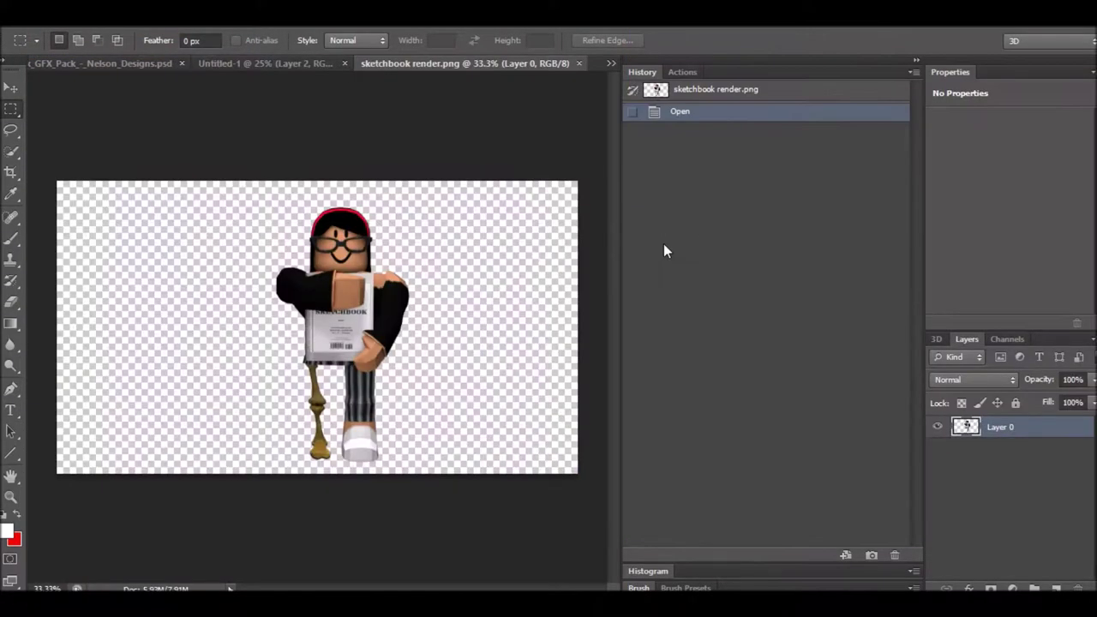
- Copy the sketchbook render and paste the avatar onto the watercolour background
key(ctrl+a)
key(ctrl+c)
click(300, 63)
key(ctrl+v)
key(v)
drag(321, 360, 325, 390)
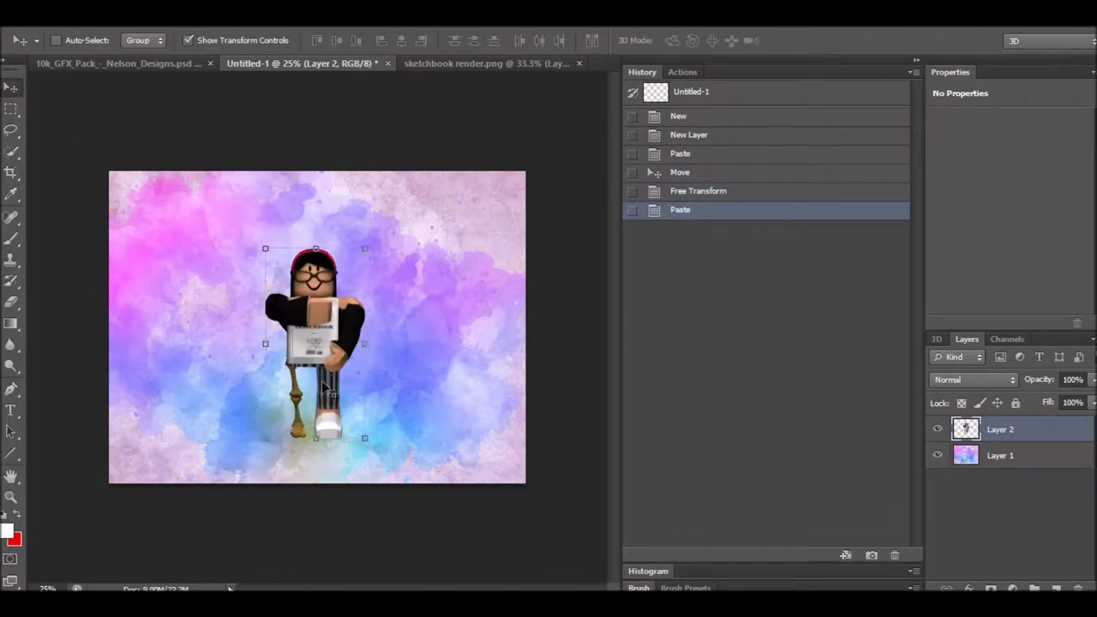
- Load the avatar's outline selection and set gradient stops to black and light blue
ctrl+click(965, 429)
click(994, 455)
key(g)
click(69, 40)
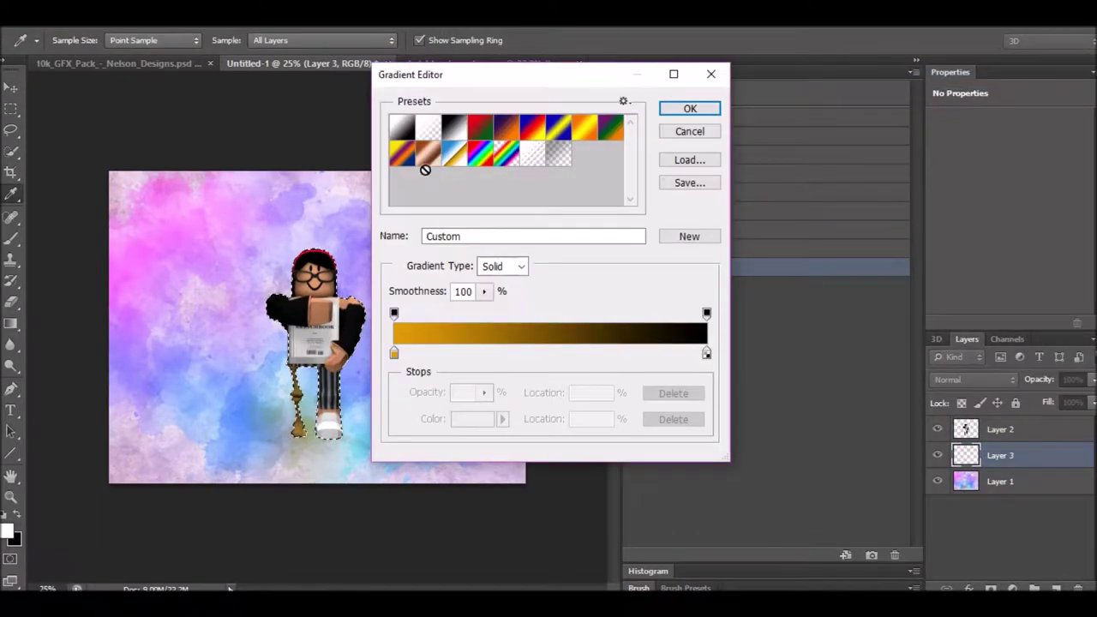
click(458, 420)
click(532, 362)
key(Return)
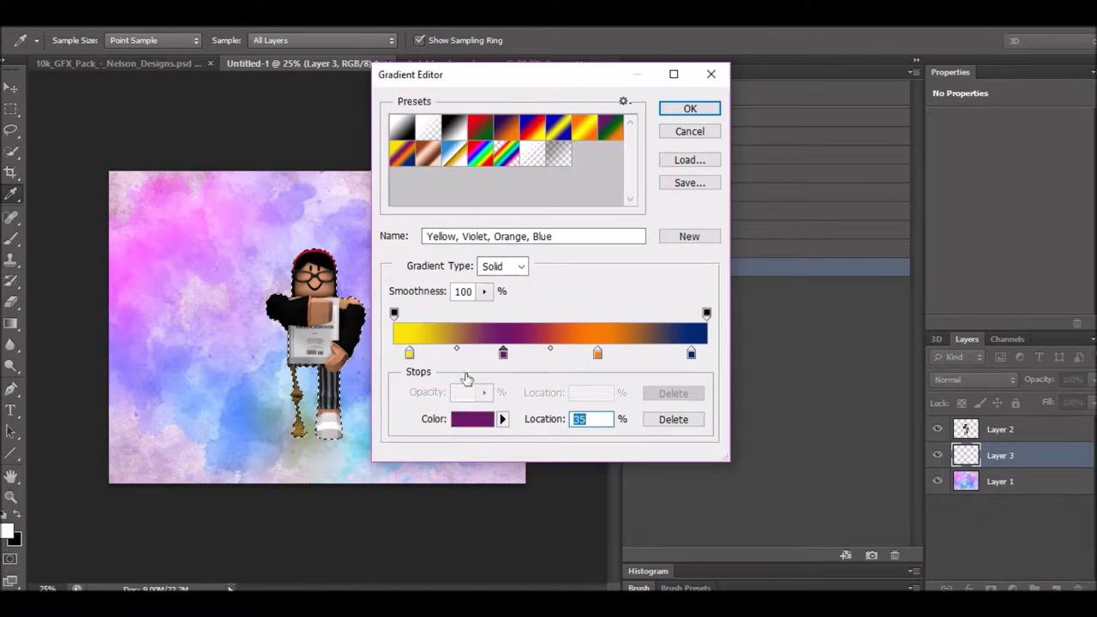
click(475, 419)
click(503, 352)
click(471, 419)
click(654, 162)
click(920, 149)
- Set the remaining gradient stops to pink shades and accept the gradient
click(597, 352)
click(471, 419)
click(767, 171)
click(643, 171)
click(920, 149)
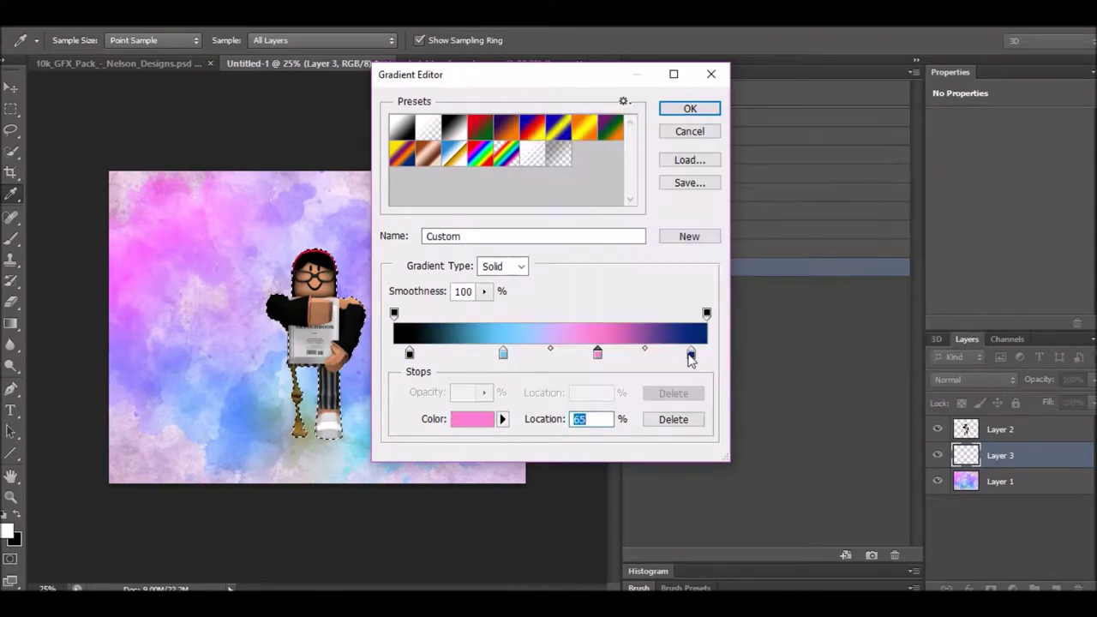
click(471, 419)
click(762, 212)
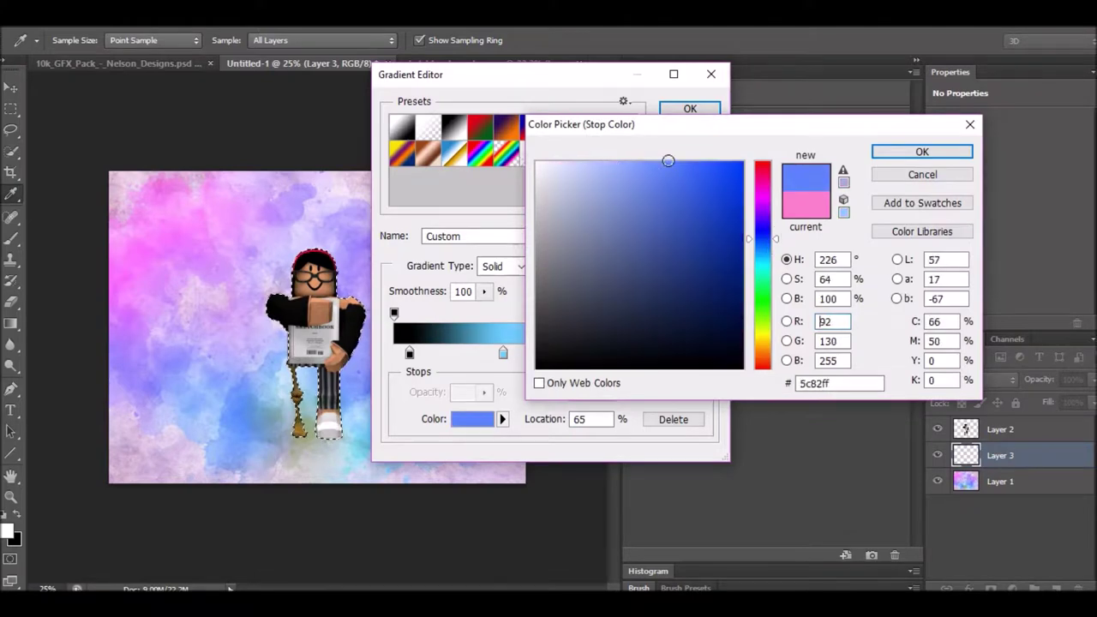
click(921, 151)
click(471, 419)
click(921, 150)
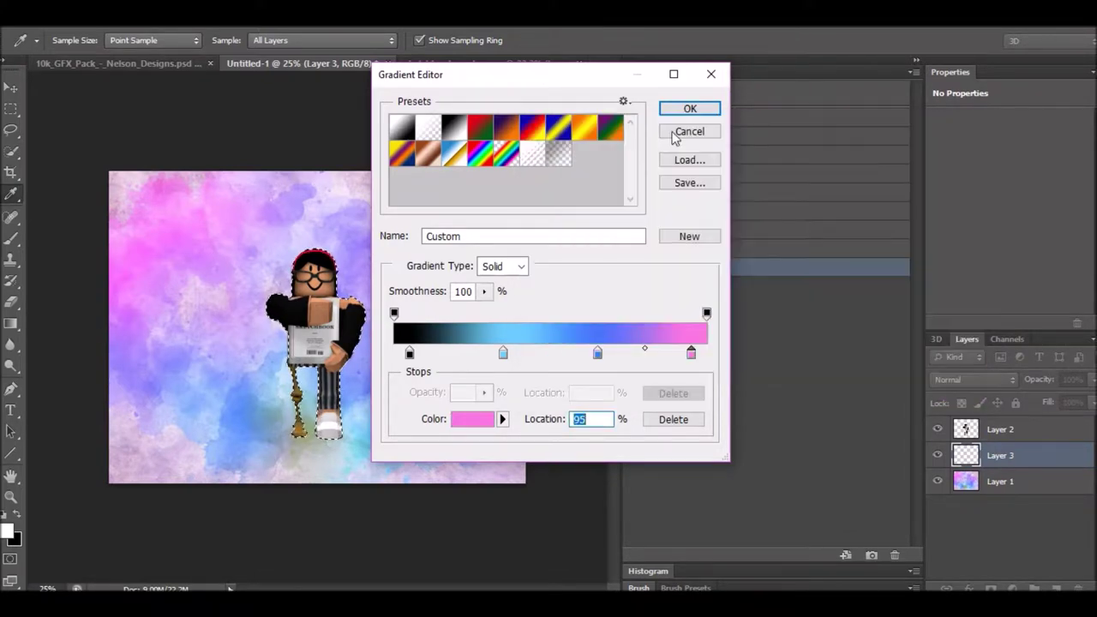
click(690, 108)
- Draw the gradient across the avatar's outline and move its layer beneath the avatar
drag(315, 437, 322, 248)
key(ctrl+bracketright)
key(ctrl+bracketleft)
- Deselect and apply a 5.5 radius Gaussian Blur to the gradient layer
key(v)
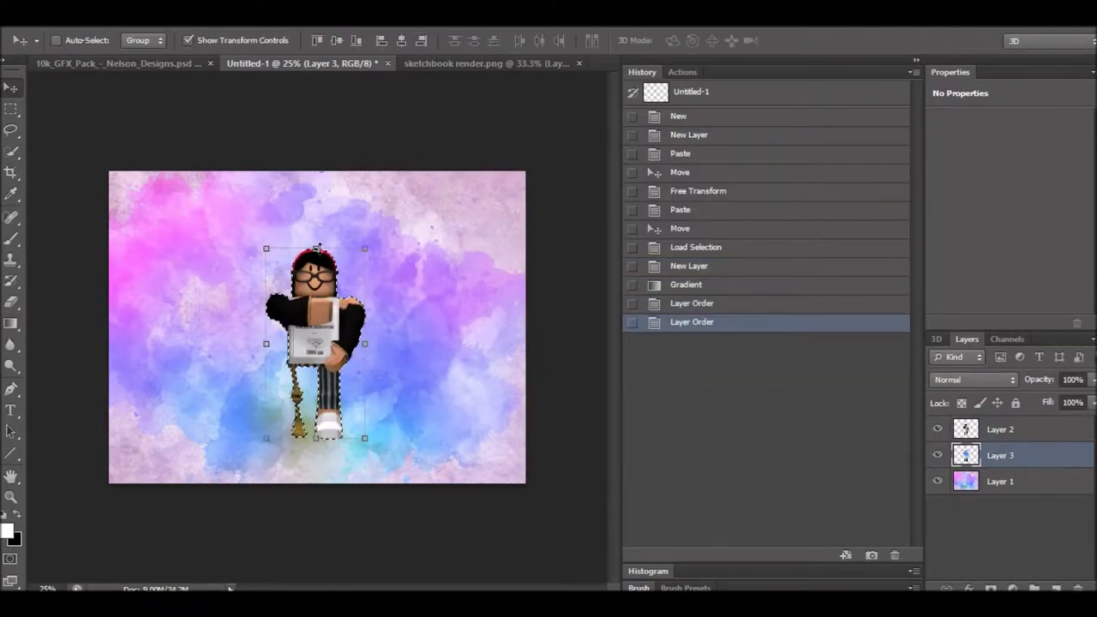
text(-12)
key(Return)
key(ctrl+d)
click(270, 28)
click(552, 298)
drag(469, 360, 480, 366)
click(641, 146)
- Set the gradient layer to Multiply and slide the glow down under the feet
click(972, 379)
click(963, 386)
click(973, 380)
click(943, 128)
key(m)
drag(342, 463, 342, 467)
- Try erasing part of the glow under the feet, undo it, and zoom out
key(e)
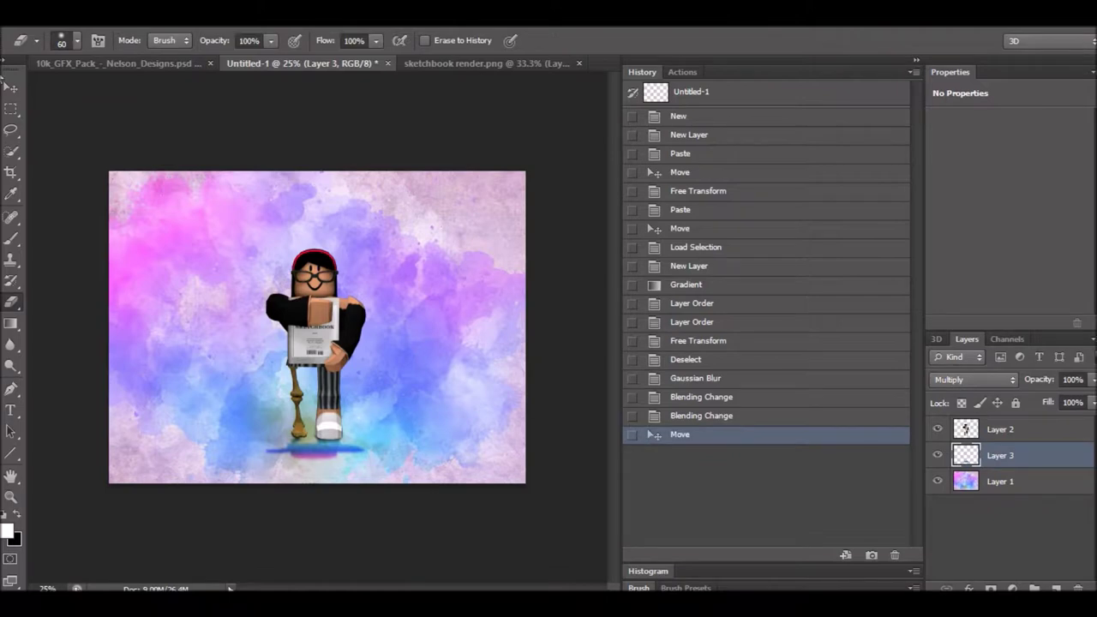
click(77, 40)
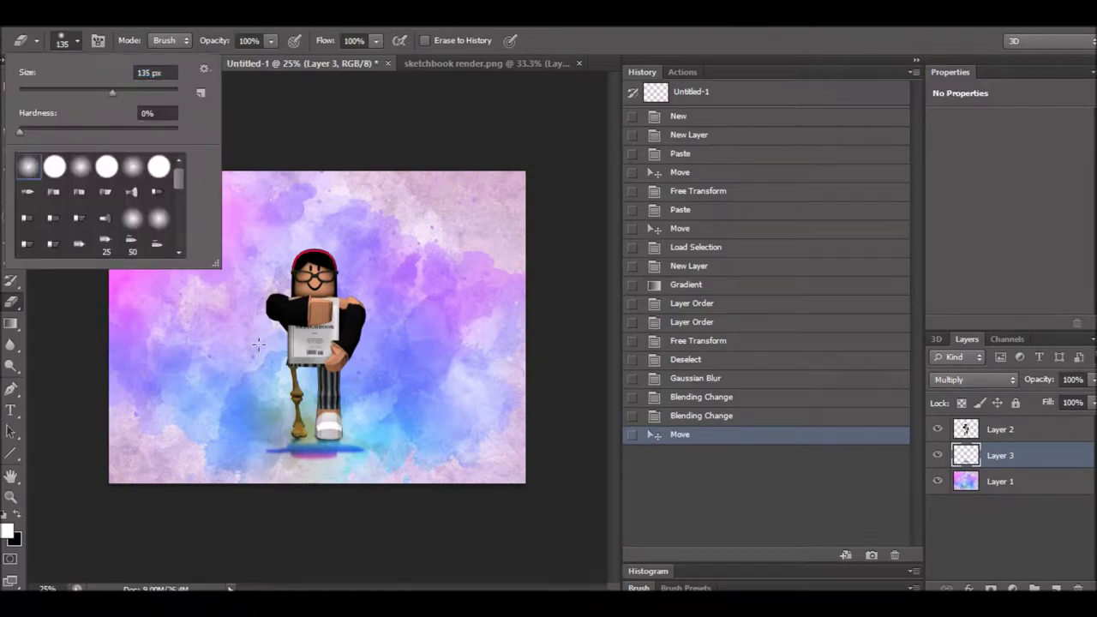
click(371, 281)
drag(267, 450, 365, 450)
click(699, 416)
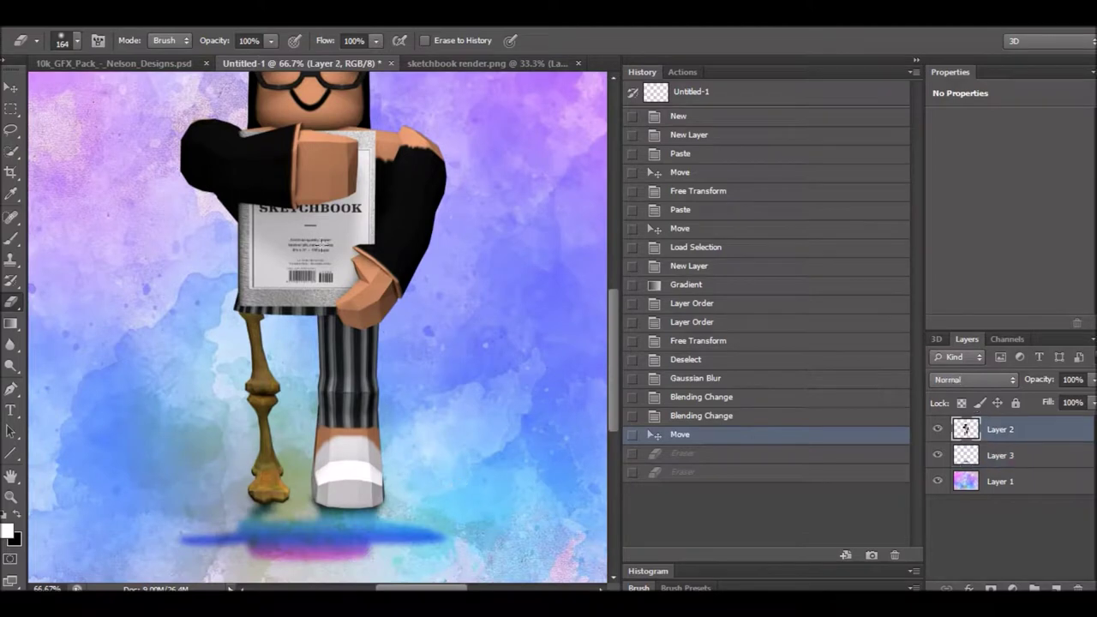
click(76, 40)
key(Return)
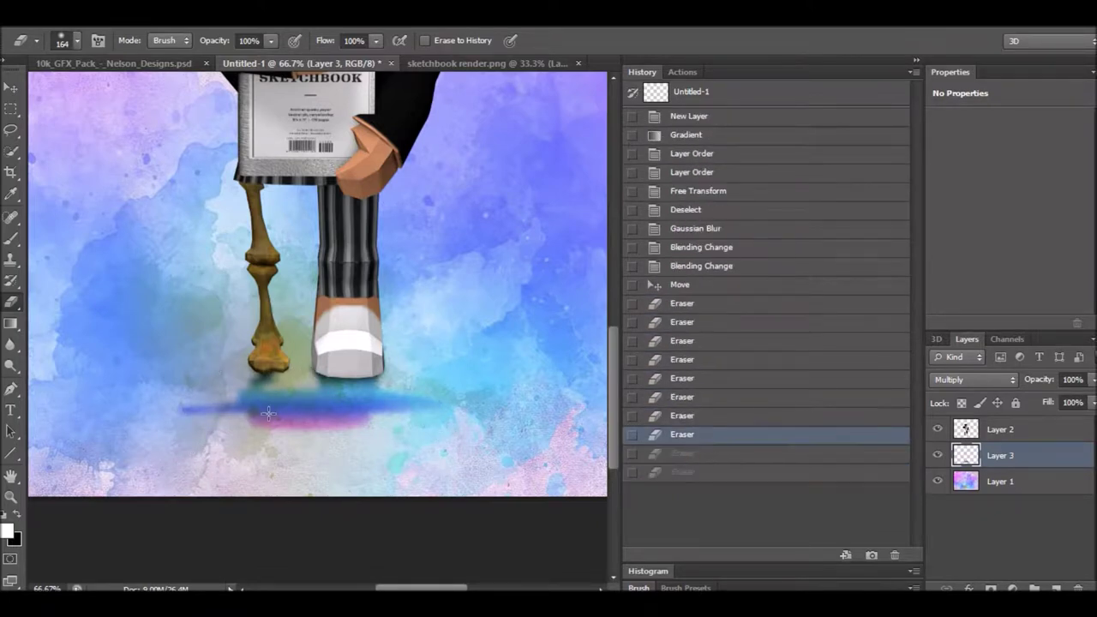
key(ctrl+minus)
key(ctrl+minus)
key(ctrl+minus)
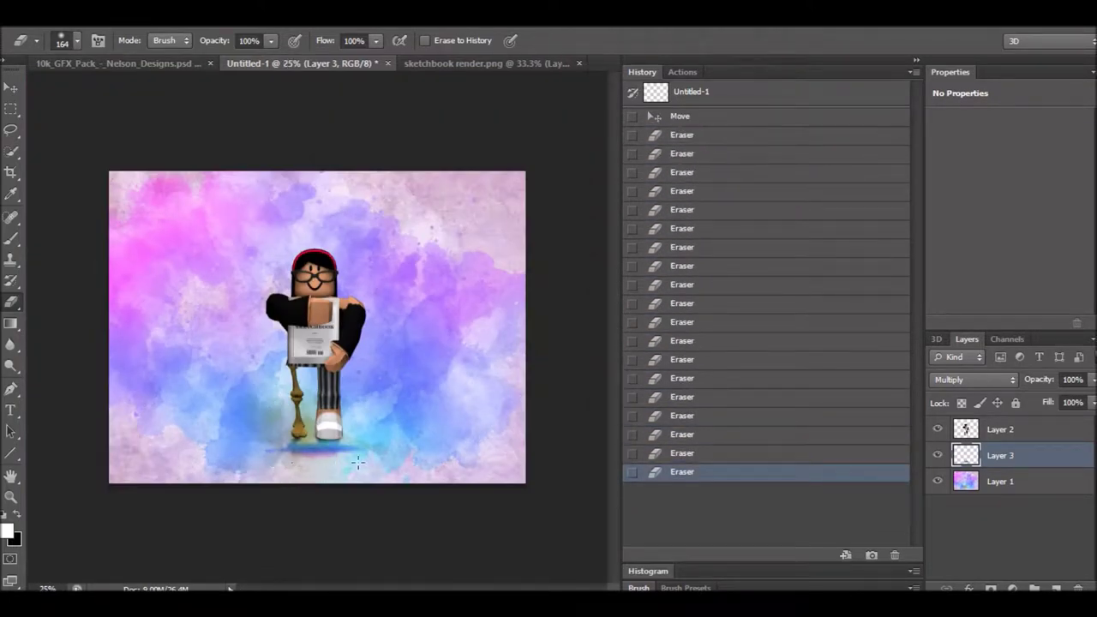
- Load the avatar's outline and darken it with a foreground-to-transparent gradient
ctrl+click(965, 428)
click(77, 40)
key(Escape)
click(77, 40)
click(428, 140)
click(695, 107)
mouse_move(315, 429)
mouse_down()
mouse_move(315, 274)
mouse_move(316, 435)
mouse_up()
- Fill the avatar silhouette black on a new layer, flatten, blur, and place it beneath the avatar
key(v)
click(316, 342)
key(ctrl+t)
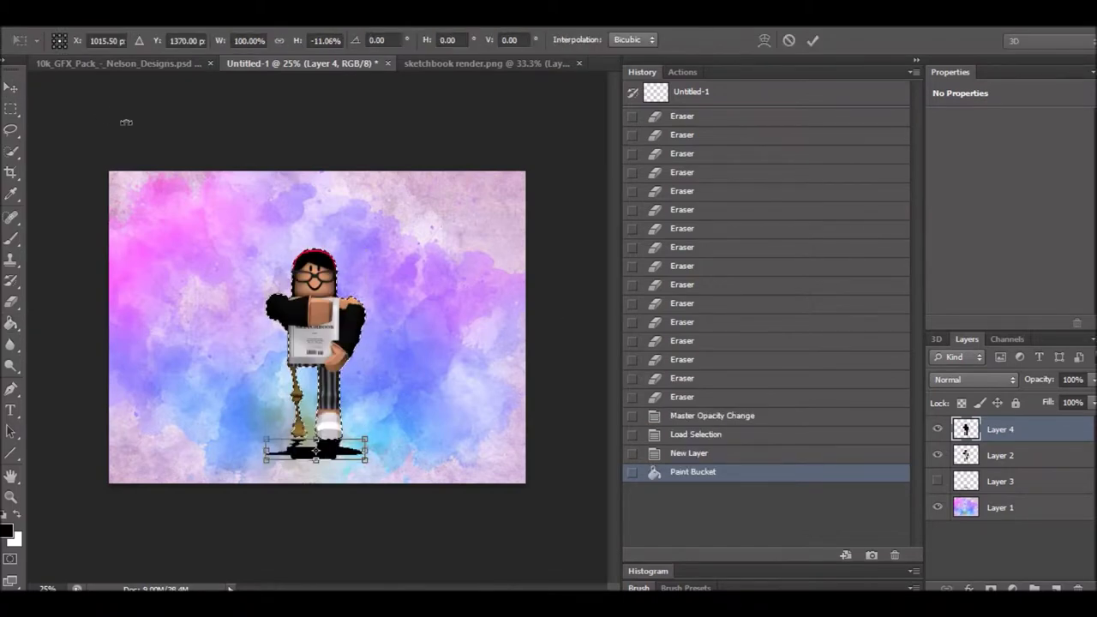
key(Return)
key(ctrl+d)
key(ctrl+alt+f)
key(Return)
key(m)
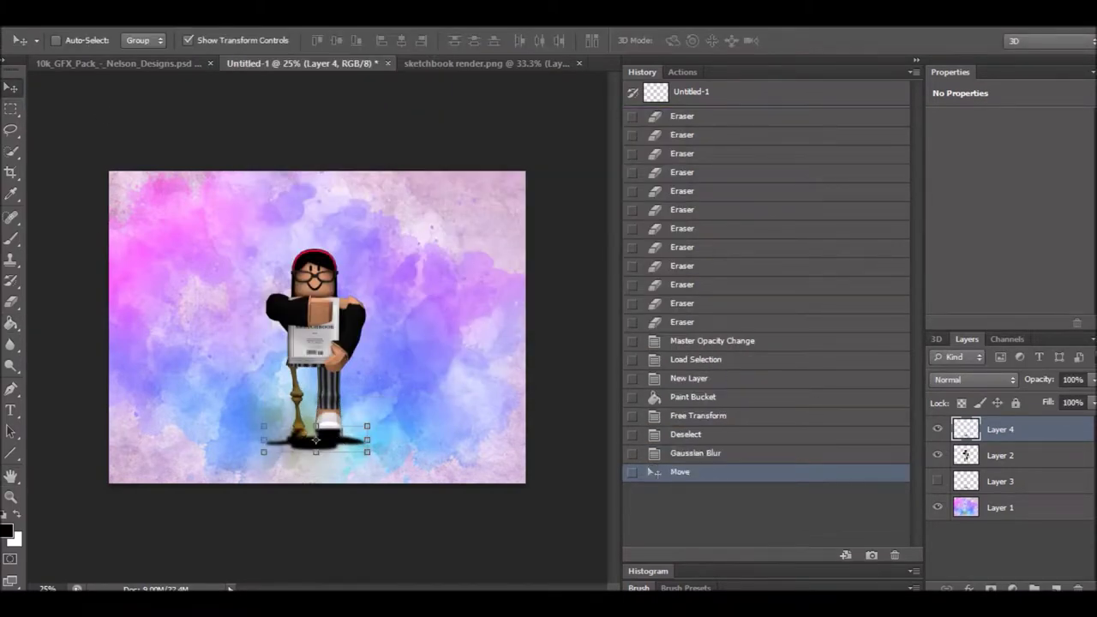
click(14, 110)
- Try several blend modes for the shadow, including Vivid Light and Saturation, settling on Soft Light
click(973, 379)
click(947, 342)
click(972, 380)
click(942, 128)
click(972, 379)
click(964, 168)
click(973, 380)
click(946, 206)
click(973, 379)
click(961, 243)
click(973, 380)
click(954, 284)
click(973, 380)
click(962, 312)
click(972, 380)
click(941, 387)
click(948, 378)
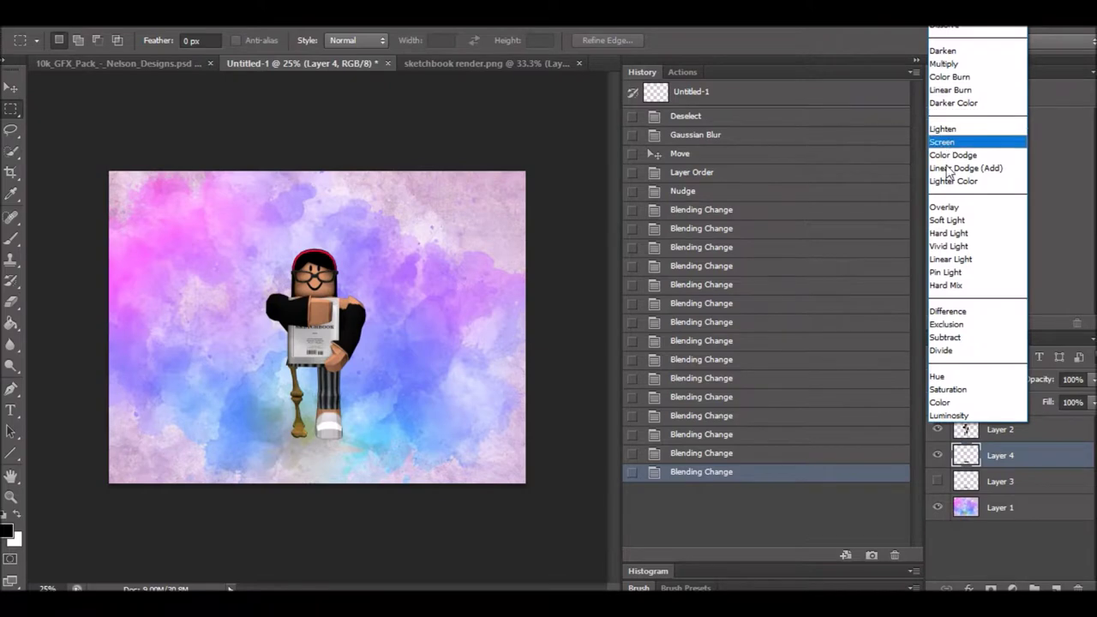
click(951, 216)
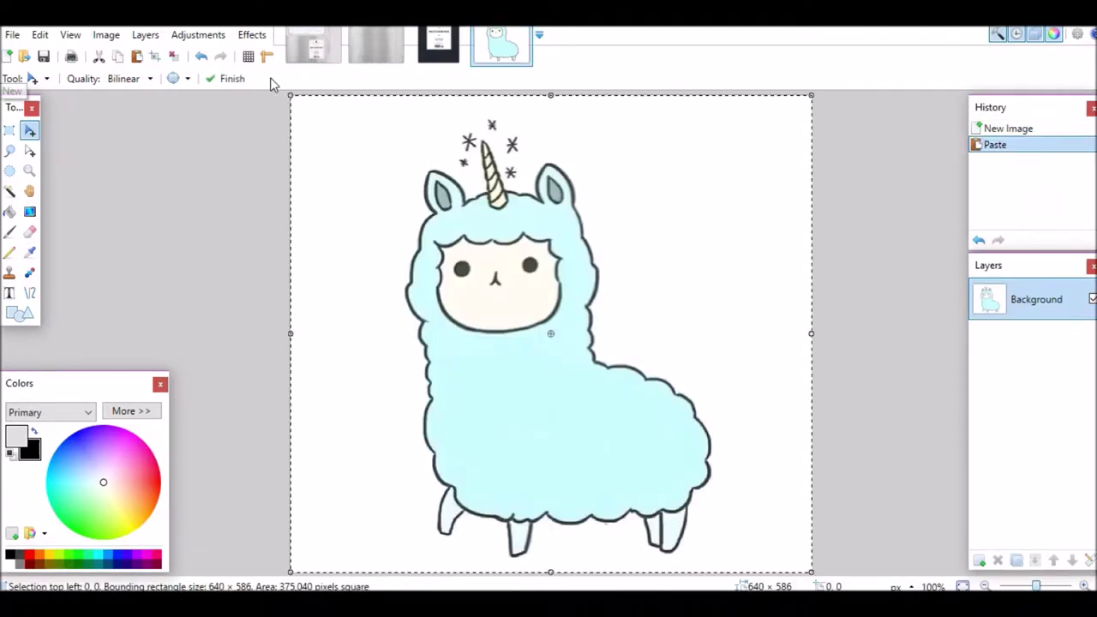
- Delete the llama drawing's white background using a 56% tolerance wand selection, then save it
click(232, 78)
key(ctrl+d)
click(365, 264)
drag(368, 78, 343, 78)
key(Delete)
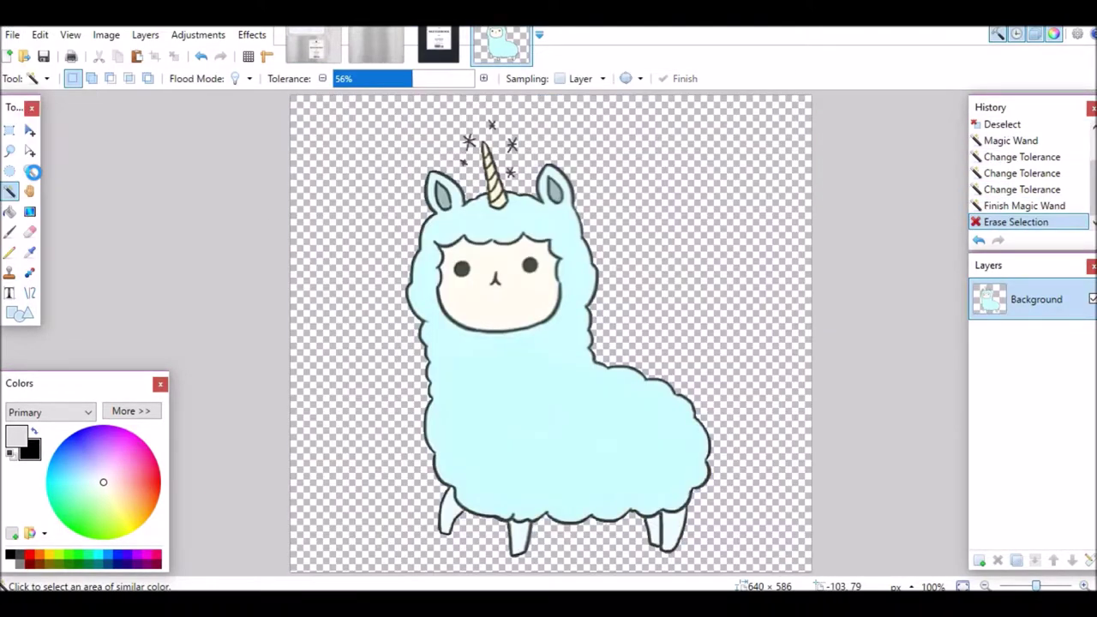
key(ctrl+s)
key(Return)
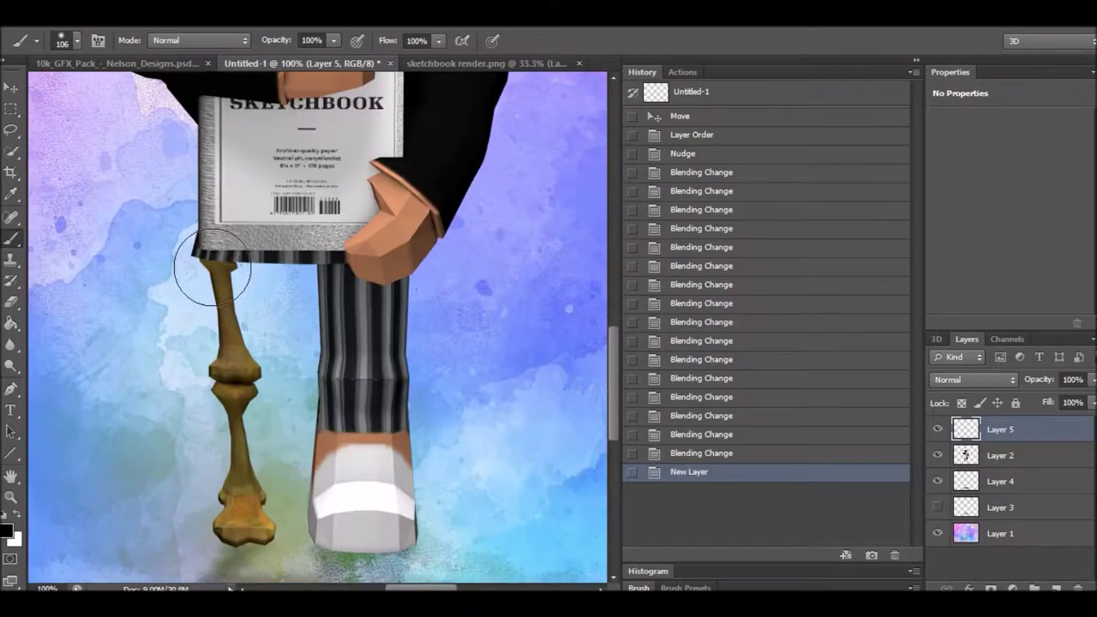
- Shrink the brush to 44 and paint dark shading under the shoe and around the avatar
scroll(212, 268, down, 1)
click(77, 40)
drag(81, 83, 54, 87)
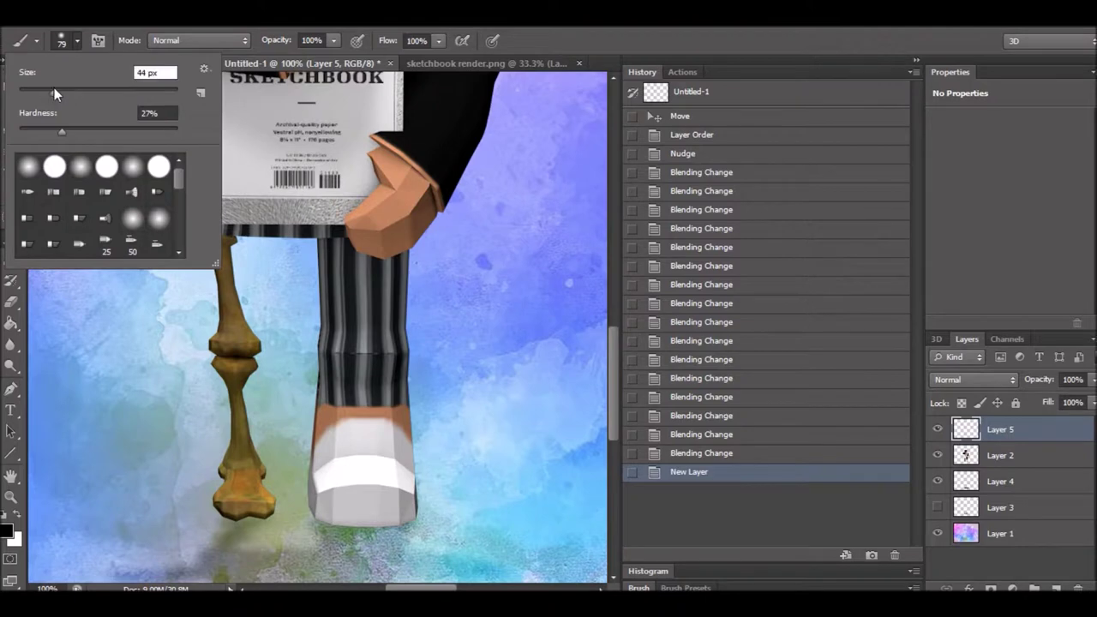
click(330, 507)
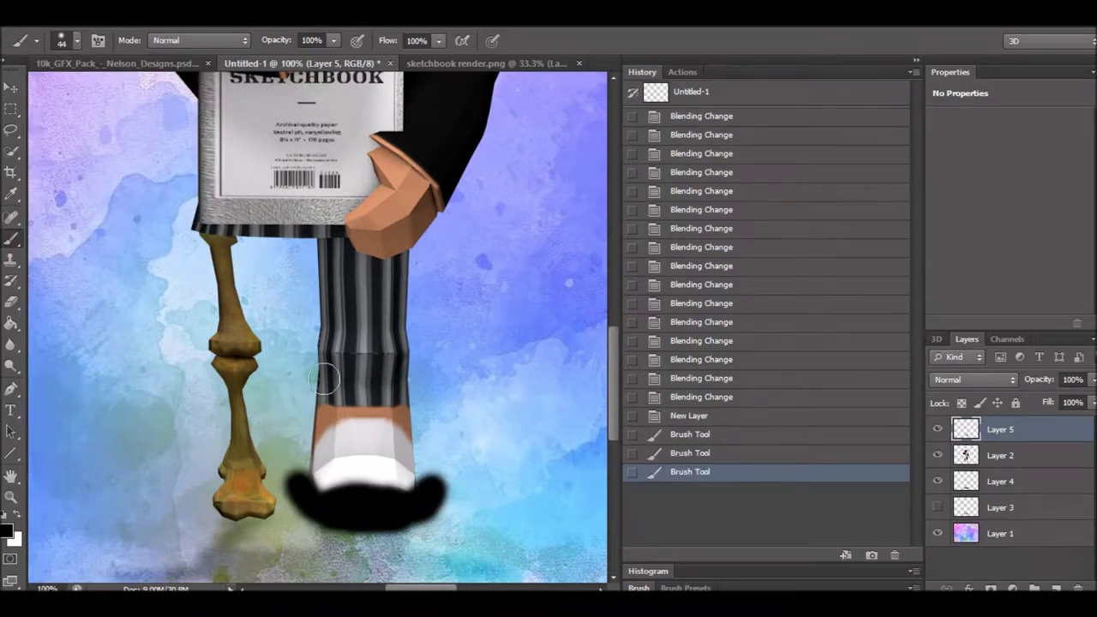
scroll(264, 457, up, 1)
drag(189, 274, 360, 292)
scroll(257, 342, up, 2)
drag(334, 325, 446, 385)
- Add more dark shading under the arms, book and feet
scroll(257, 343, up, 2)
drag(94, 206, 360, 240)
scroll(247, 245, up, 1)
drag(434, 244, 424, 306)
scroll(453, 305, down, 1)
scroll(342, 360, down, 3)
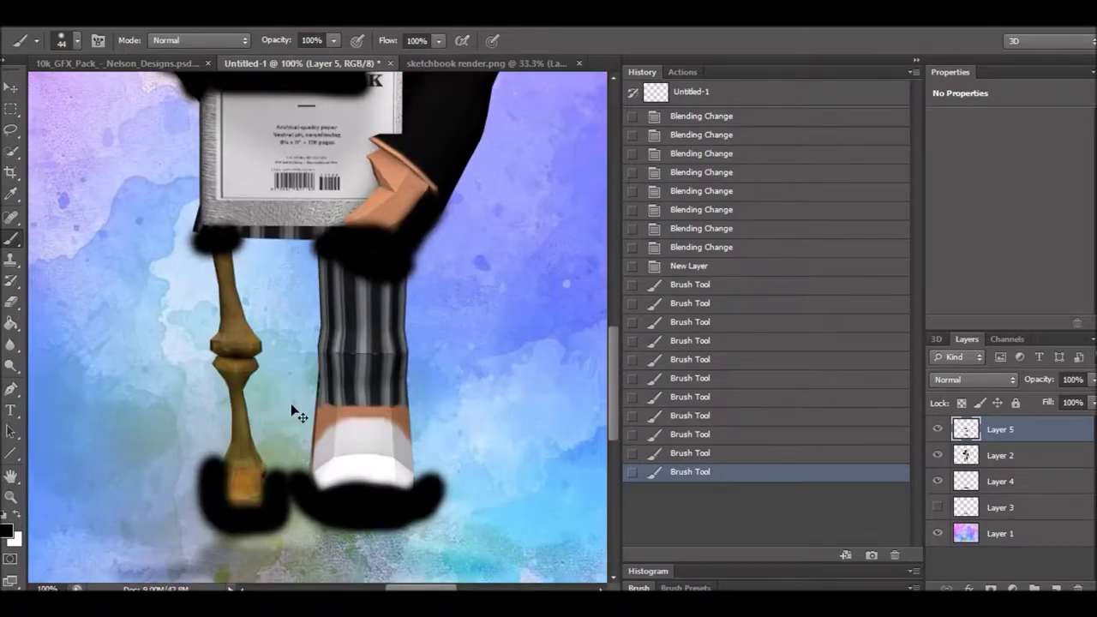
key(ctrl+minus)
key(ctrl+minus)
- Soften the shading with a Gaussian Blur of about 34.6 radius
click(249, 17)
click(543, 301)
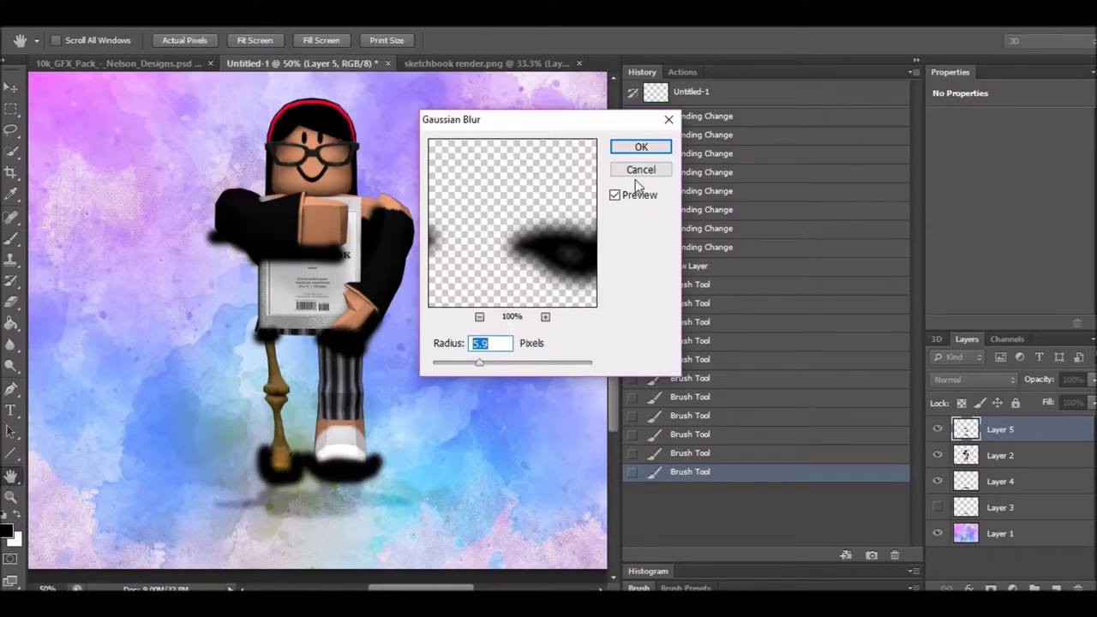
click(639, 171)
click(248, 17)
click(497, 248)
drag(479, 363, 509, 363)
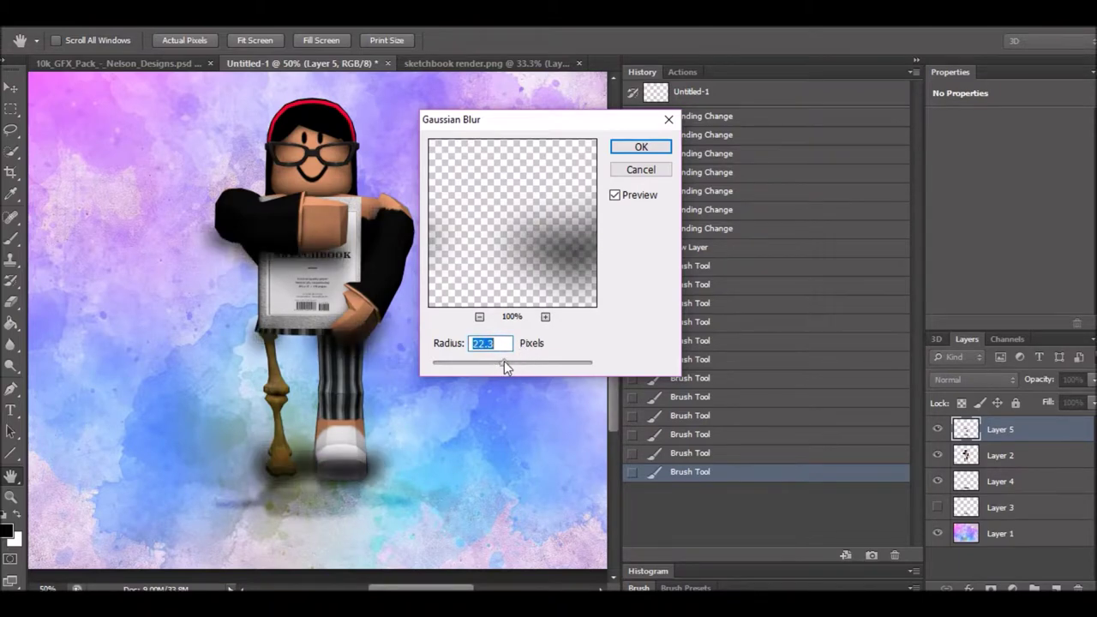
drag(505, 362, 510, 363)
click(641, 146)
- Try several blend modes on the shading layer, then return it to Normal
click(972, 379)
click(945, 168)
click(973, 379)
click(946, 219)
click(947, 311)
click(949, 233)
click(947, 259)
click(942, 31)
- Switch to the eraser and reduce its size to 88
key(e)
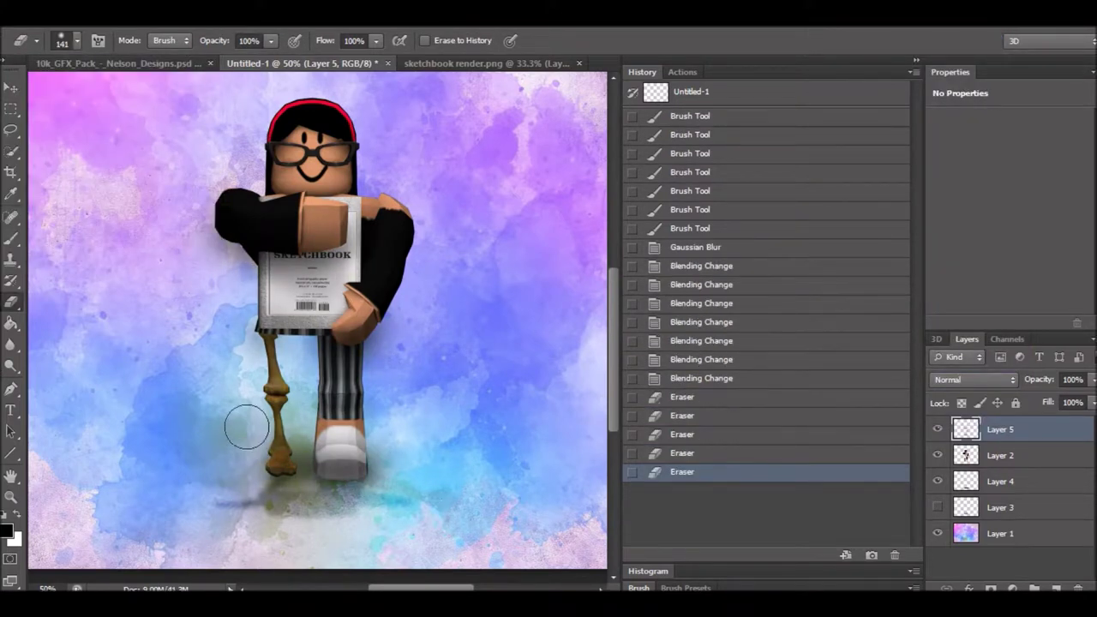
scroll(211, 342, up, 1)
scroll(428, 228, down, 2)
scroll(394, 431, down, 1)
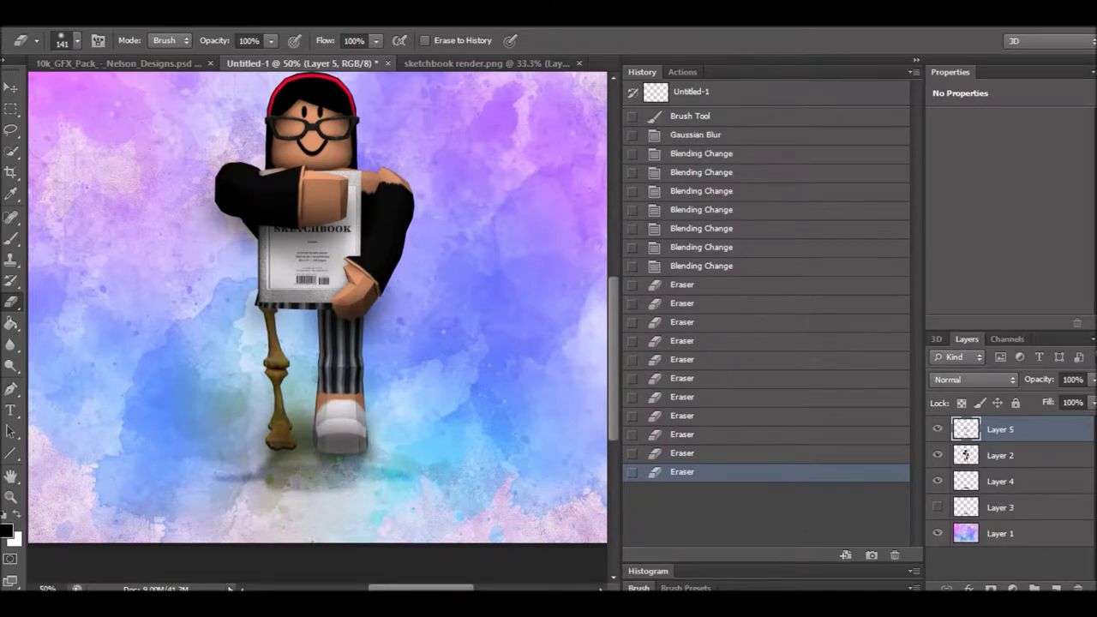
click(77, 40)
drag(120, 73, 94, 73)
click(83, 45)
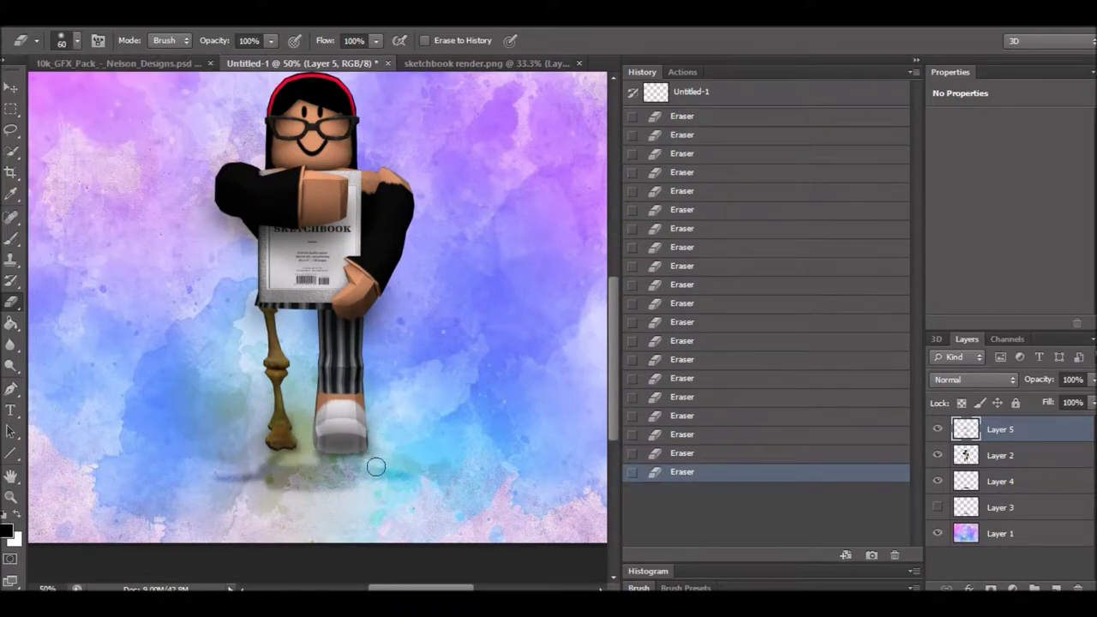
key(ctrl+minus)
key(ctrl+minus)
- Set the shading layer to Soft Light, then try another blend mode
click(973, 380)
click(943, 140)
click(974, 380)
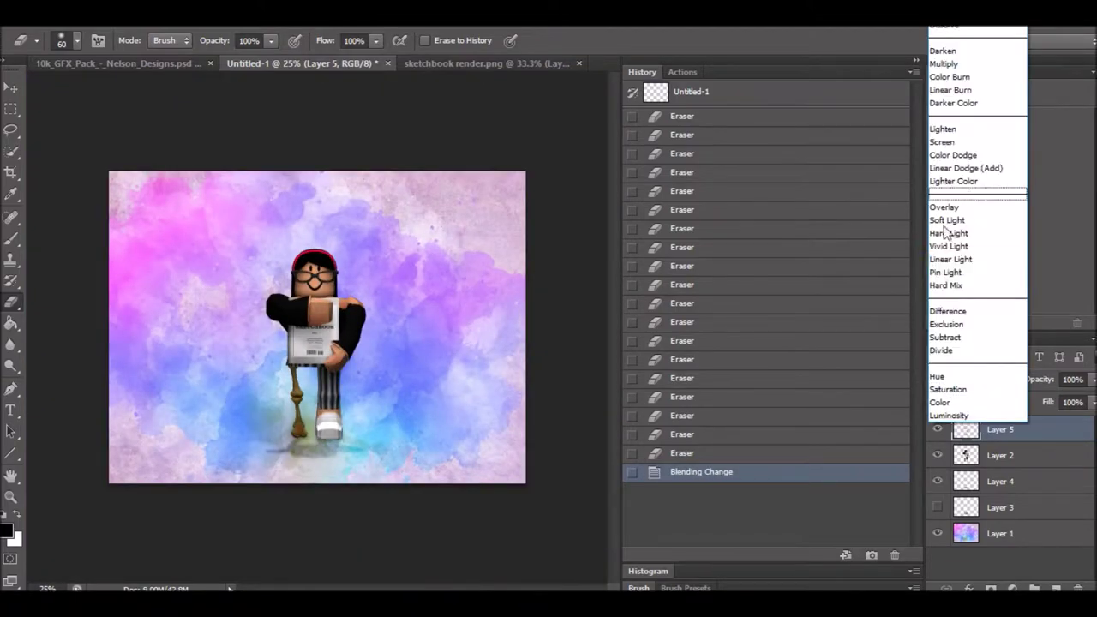
click(947, 218)
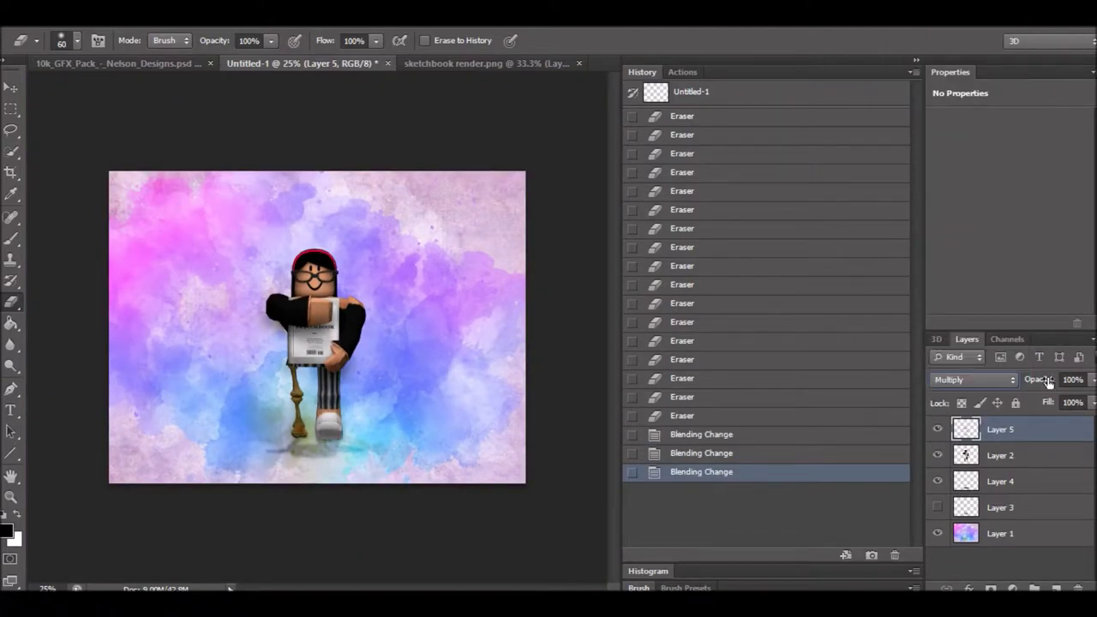
key(ctrl+1)
scroll(317, 325, down, 5)
click(261, 389)
- Undo the stray stroke, set brush size 34, and revert to the final eraser step
key(ctrl+z)
key(b)
right_click(71, 73)
key(bracketleft)
click(332, 392)
key(ctrl+alt+z)
key(ctrl+alt+z)
key(ctrl+alt+z)
key(ctrl+minus)
key(ctrl+minus)
key(ctrl+minus)
key(ctrl+plus)
key(ctrl+plus)
click(704, 359)
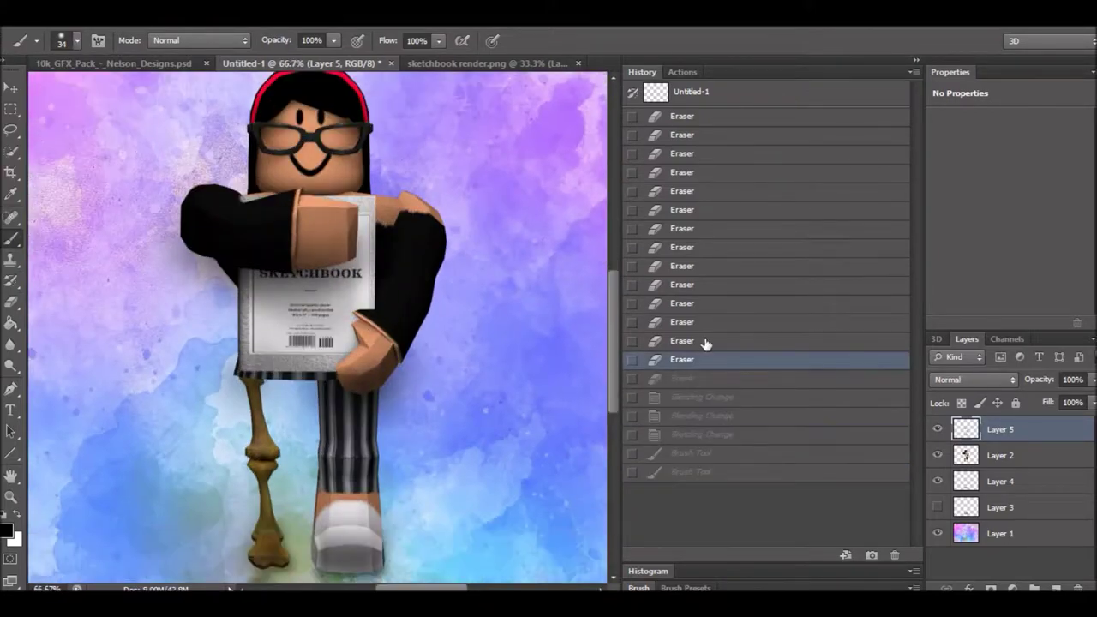
key(ctrl+shift+z)
key(ctrl+shift+z)
key(ctrl+shift+z)
scroll(416, 440, down, 3)
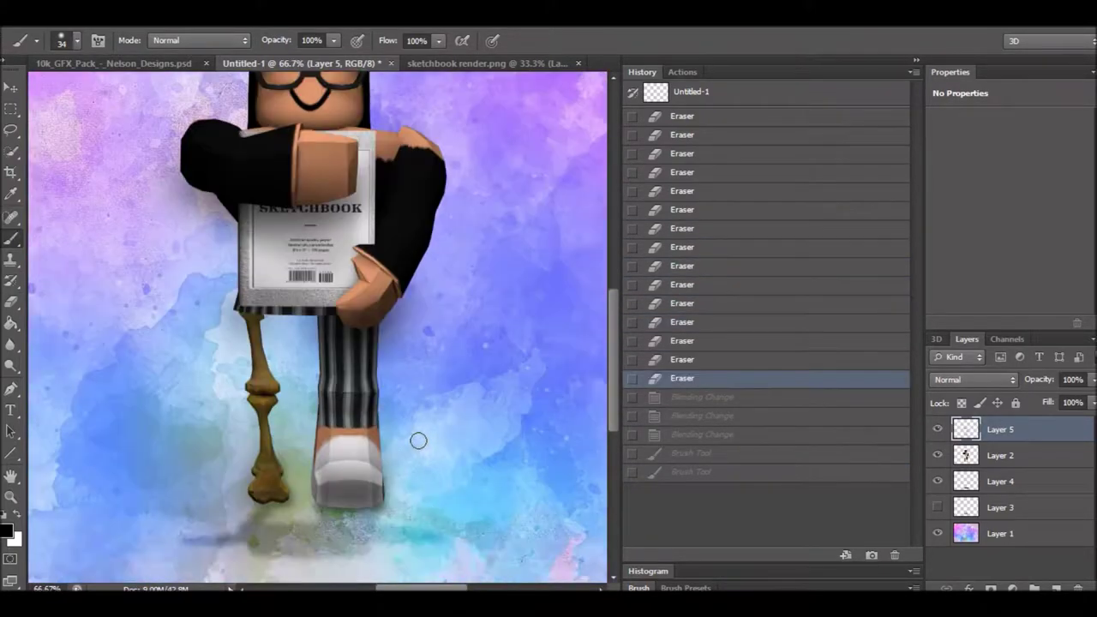
scroll(417, 441, down, 1)
- Paint dark shading on the right shoe's sole on a new layer
key(ctrl+plus)
key(ctrl+plus)
key(ctrl+plus)
drag(368, 480, 396, 506)
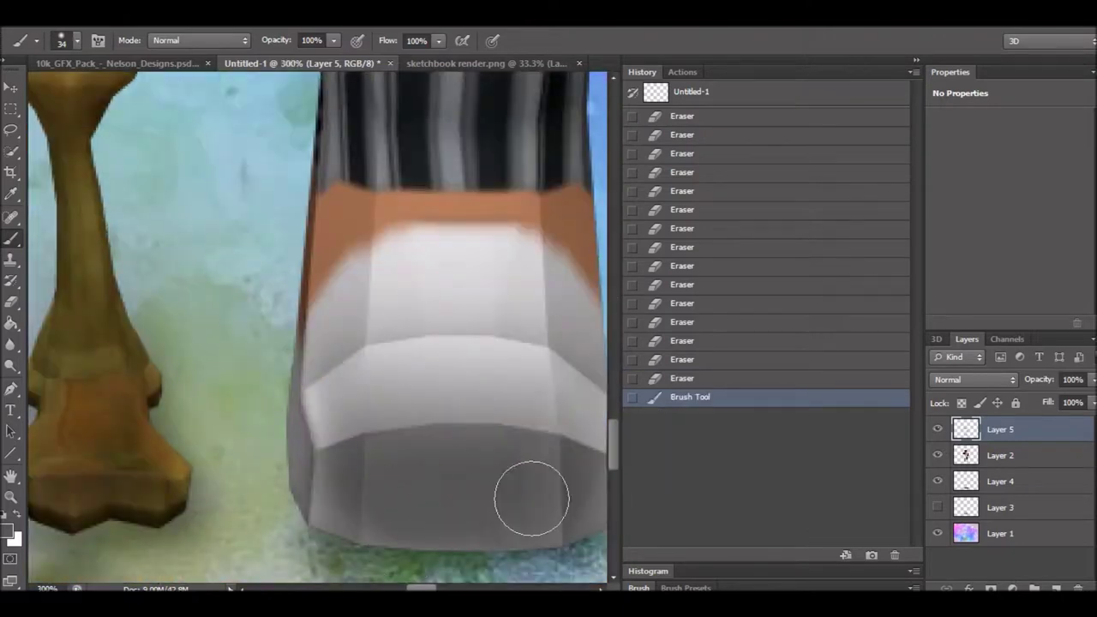
key(ctrl+shift+alt+n)
drag(326, 514, 514, 522)
drag(326, 497, 346, 502)
scroll(497, 508, down, 1)
drag(548, 488, 511, 458)
scroll(512, 458, right, 2)
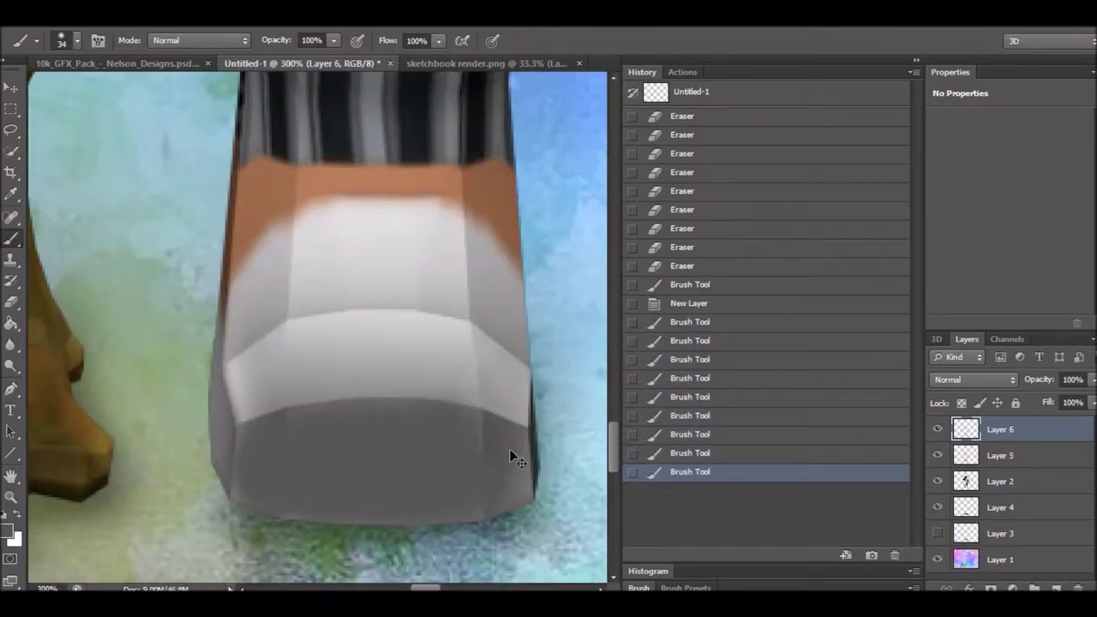
- Set the sole shading to Hard Light and lower its opacity
click(973, 379)
click(951, 205)
click(972, 380)
click(942, 64)
click(972, 379)
click(947, 232)
click(1093, 380)
drag(1089, 399, 1082, 409)
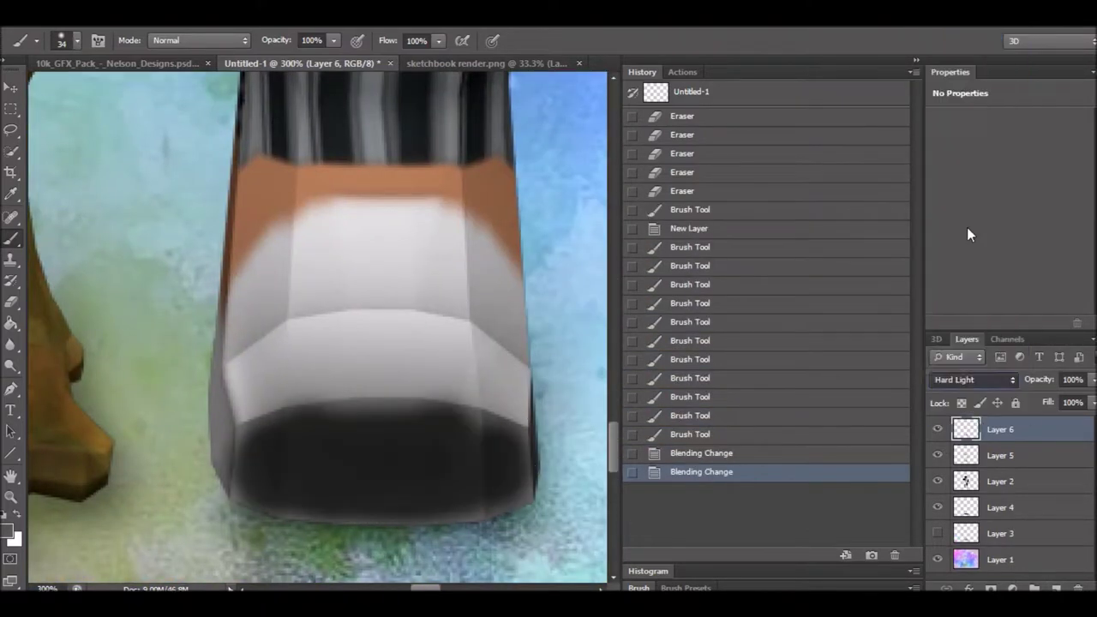
- Enlarge the eraser to 112 and open the fluffy uni llama image
key(m)
key(ctrl+minus)
key(ctrl+minus)
key(ctrl+minus)
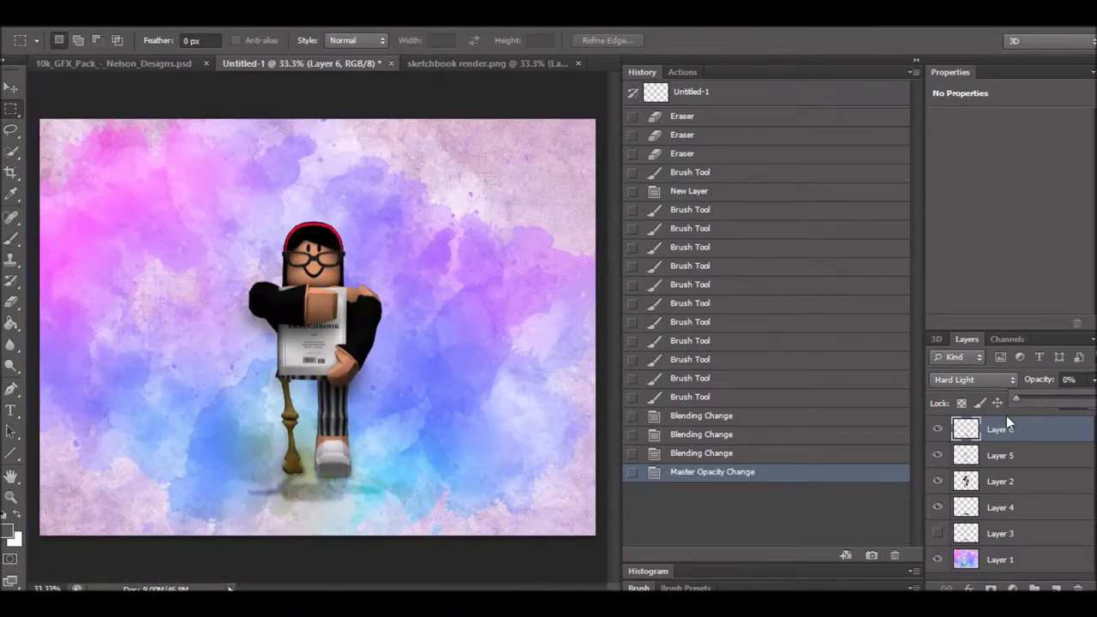
key(bracketright)
key(bracketright)
key(bracketright)
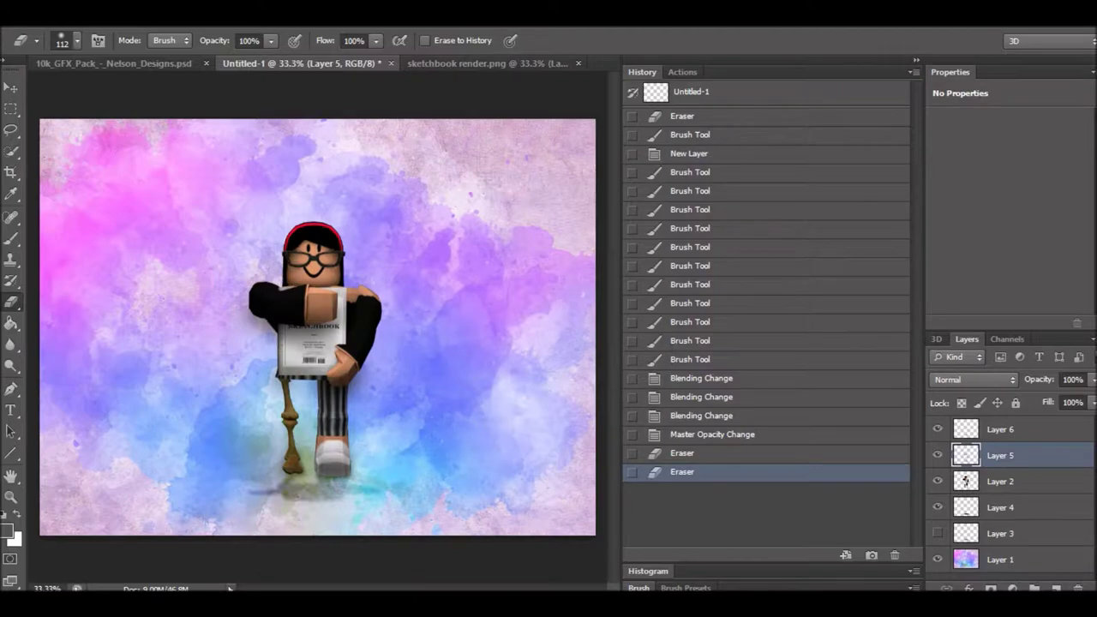
key(ctrl+o)
scroll(857, 300, down, 5)
double_click(1014, 446)
- Copy the llama, enlarge it to about 132%, tilt it and place it right of the avatar
key(v)
key(ctrl+a)
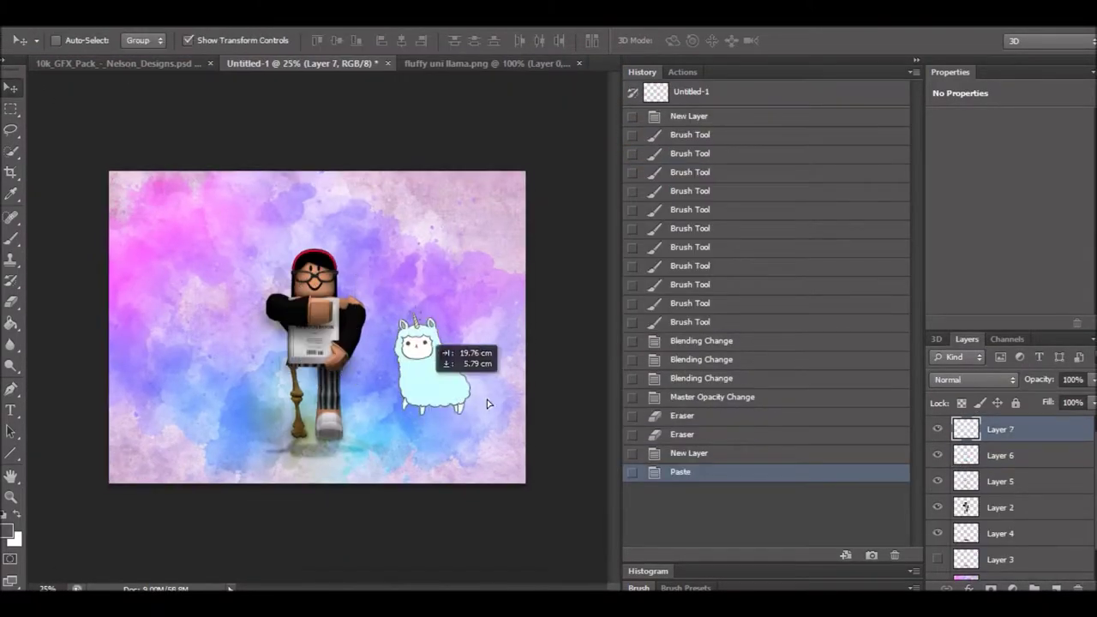
drag(408, 315, 394, 278)
drag(497, 441, 449, 455)
key(Return)
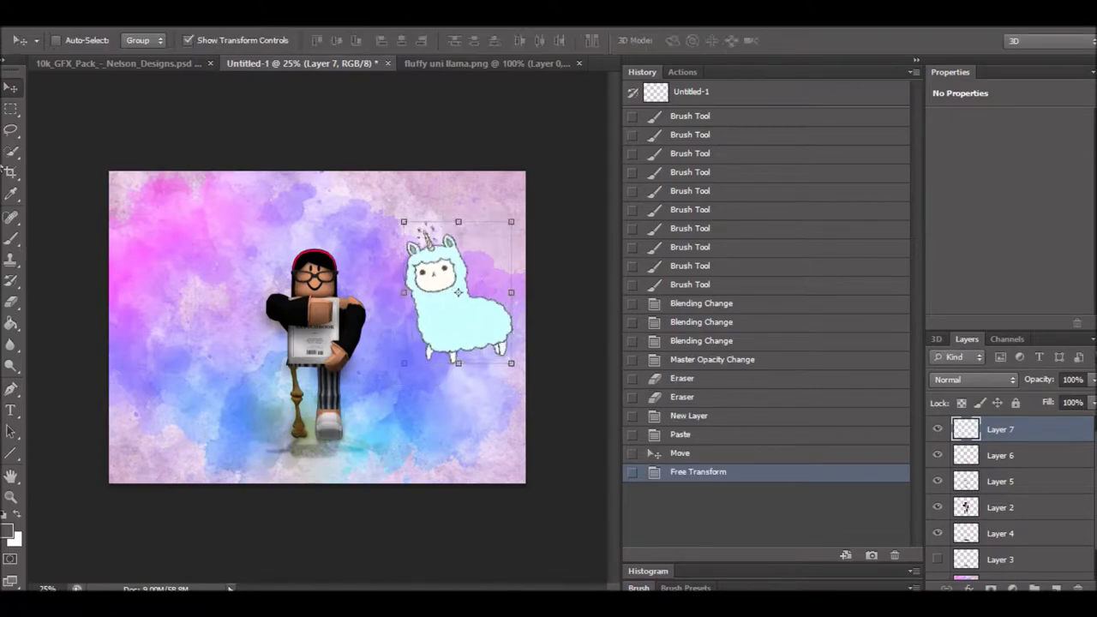
drag(109, 208, 96, 199)
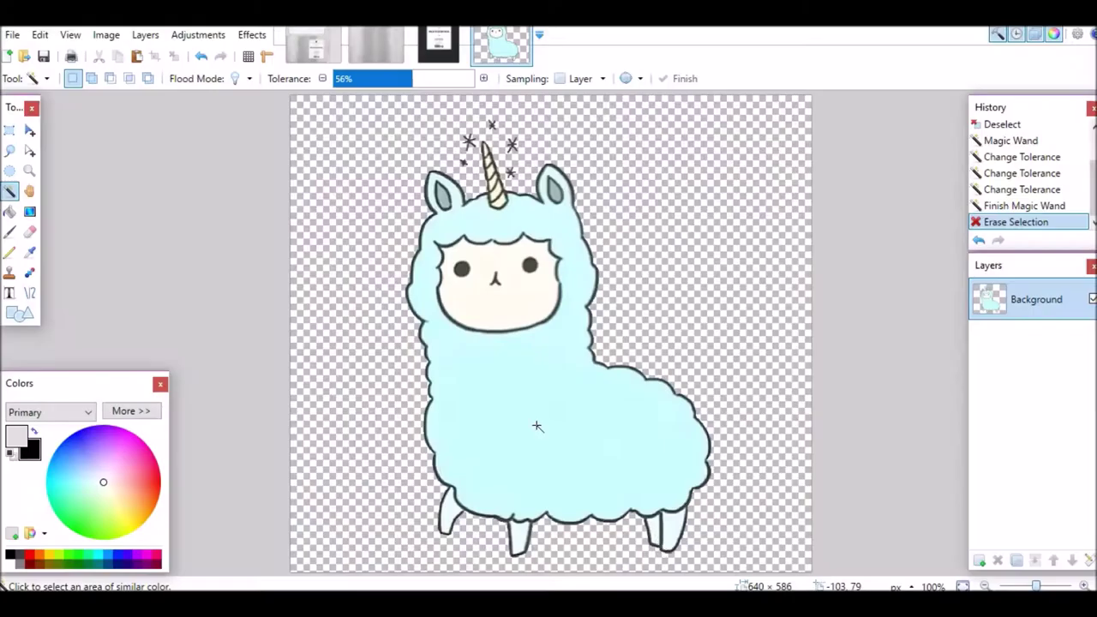
click(251, 34)
- Apply a Pencil Sketch effect to the llama with adjusted tip size and range
click(436, 117)
drag(606, 176, 805, 72)
drag(864, 123, 761, 122)
mouse_move(783, 162)
mouse_down()
mouse_move(870, 162)
mouse_move(766, 164)
mouse_up()
click(846, 196)
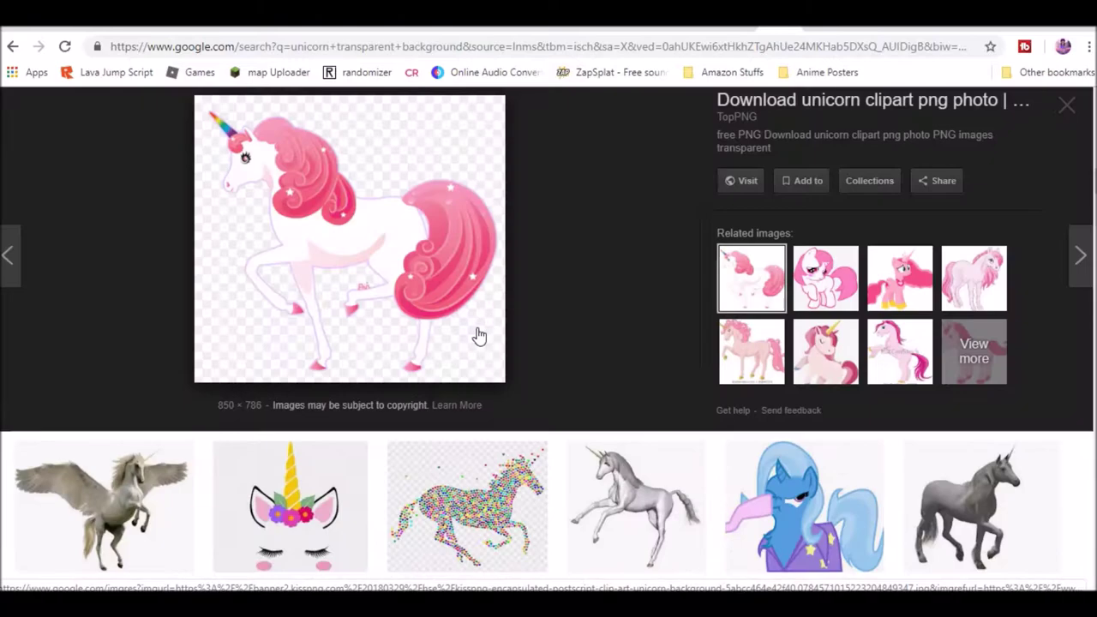
- Browse the Google Images results and preview the white unicorn
scroll(477, 335, down, 1)
click(163, 411)
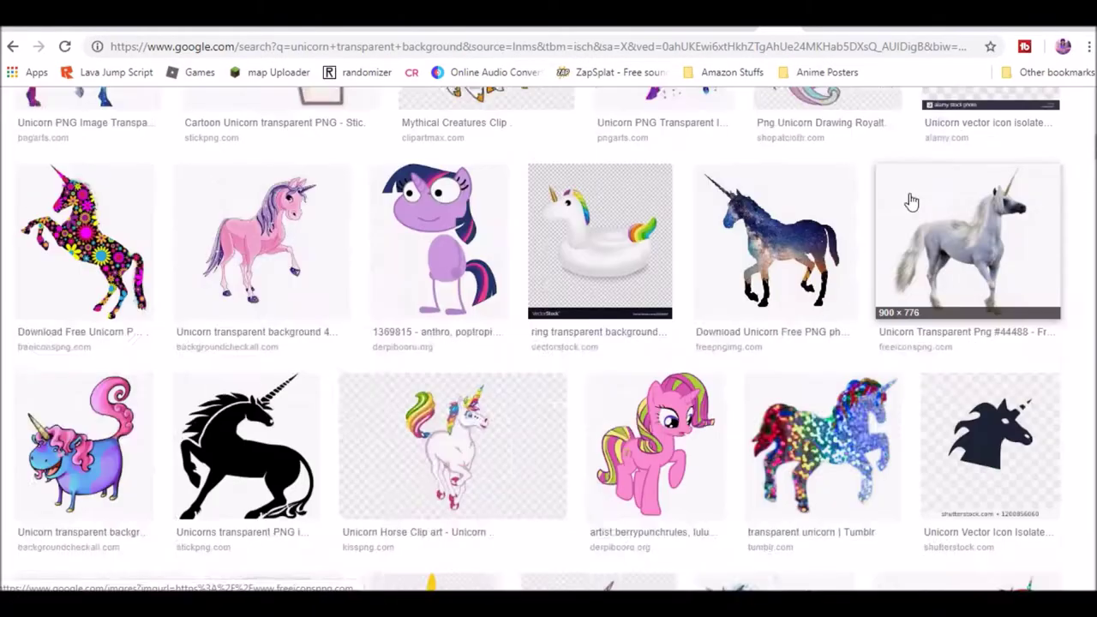
click(943, 214)
scroll(604, 432, down, 3)
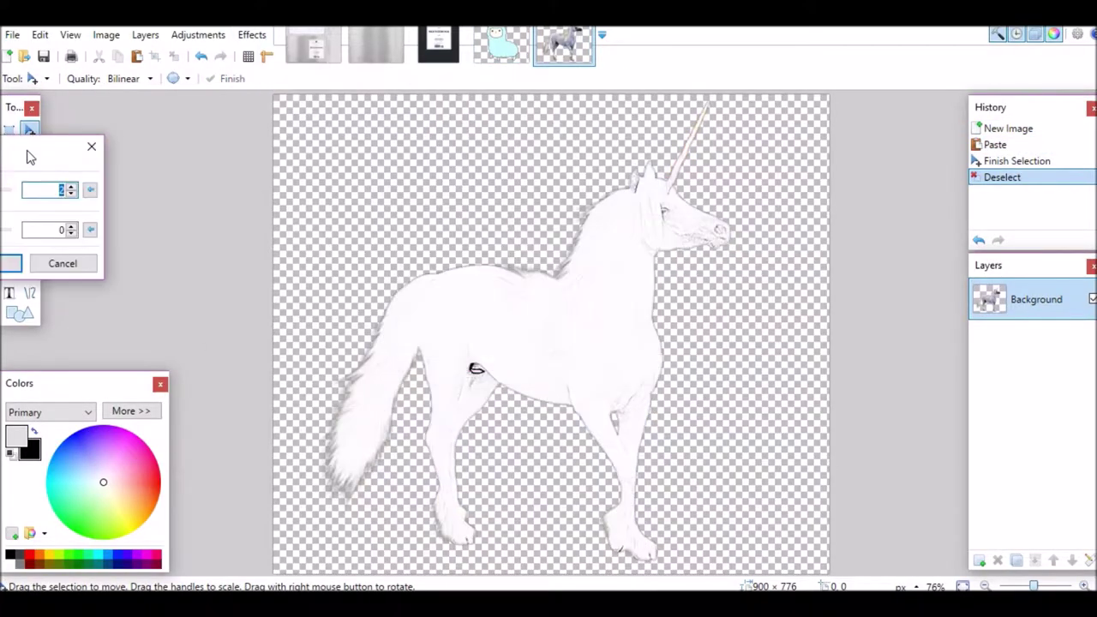
drag(27, 156, 350, 123)
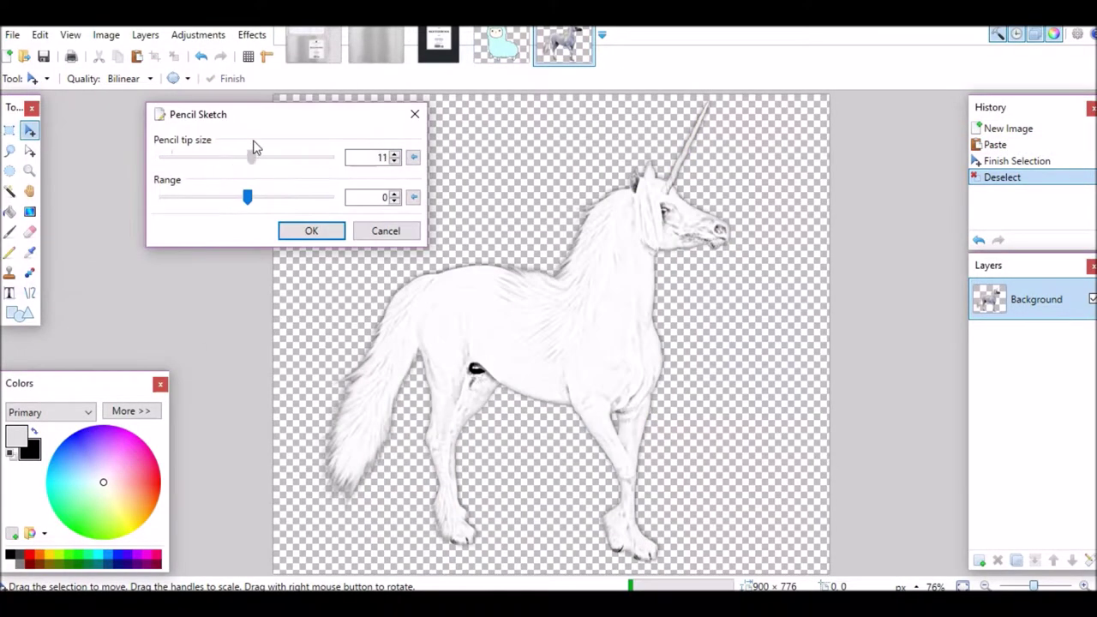
- Apply Pencil Sketch to the unicorn with adjusted tip size and range, and save it
drag(235, 157, 331, 156)
drag(245, 197, 294, 196)
click(290, 224)
click(12, 35)
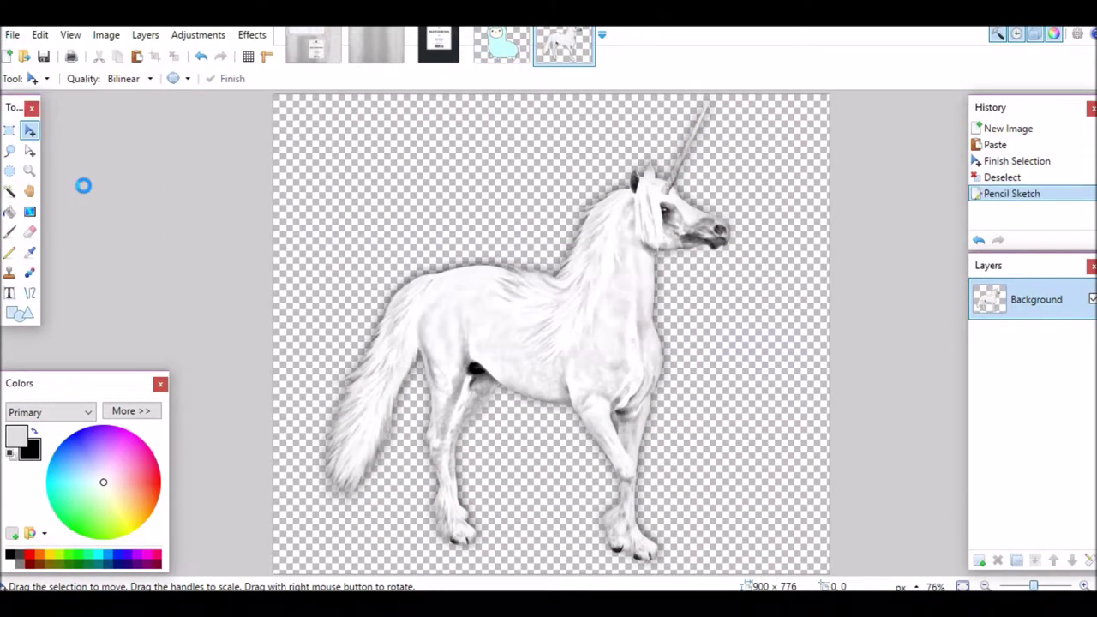
click(85, 183)
key(Escape)
- Tweak the unicorn's contrast with Brightness/Contrast
click(198, 34)
click(248, 95)
drag(531, 238, 282, 188)
drag(262, 271, 249, 271)
click(408, 274)
click(416, 230)
click(414, 275)
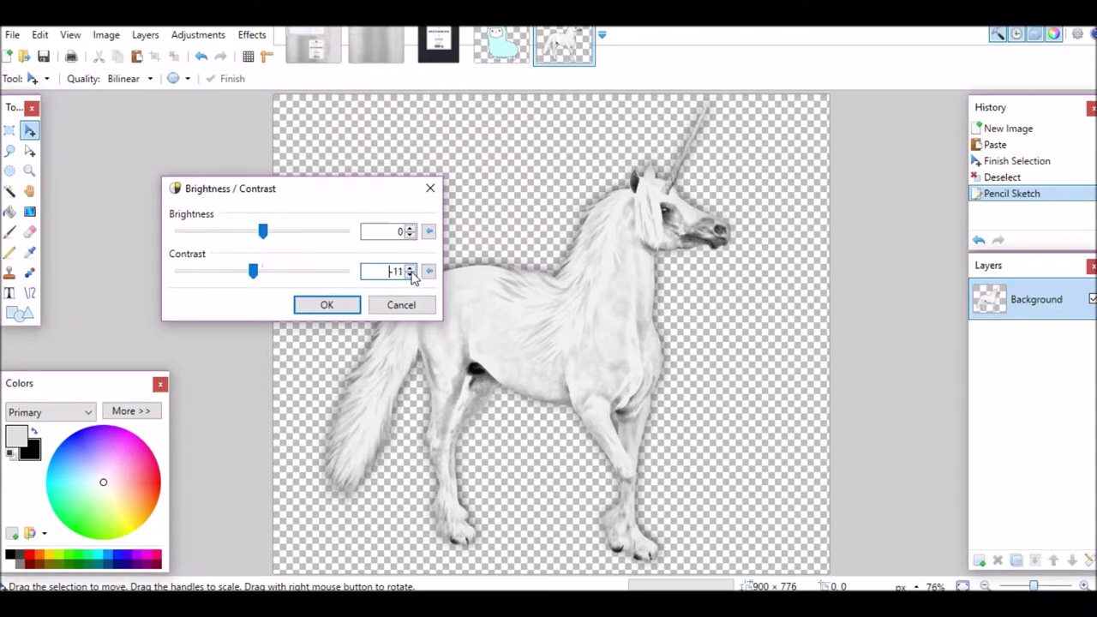
click(314, 306)
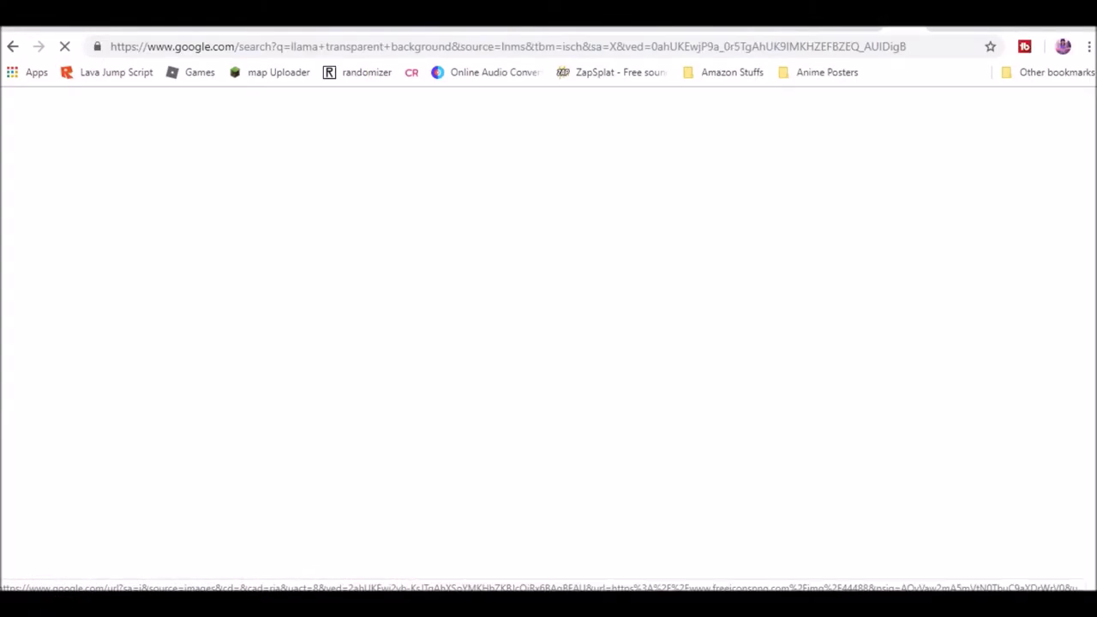
- Copy the white llama image from the Google Images preview
scroll(534, 387, down, 2)
scroll(791, 436, down, 3)
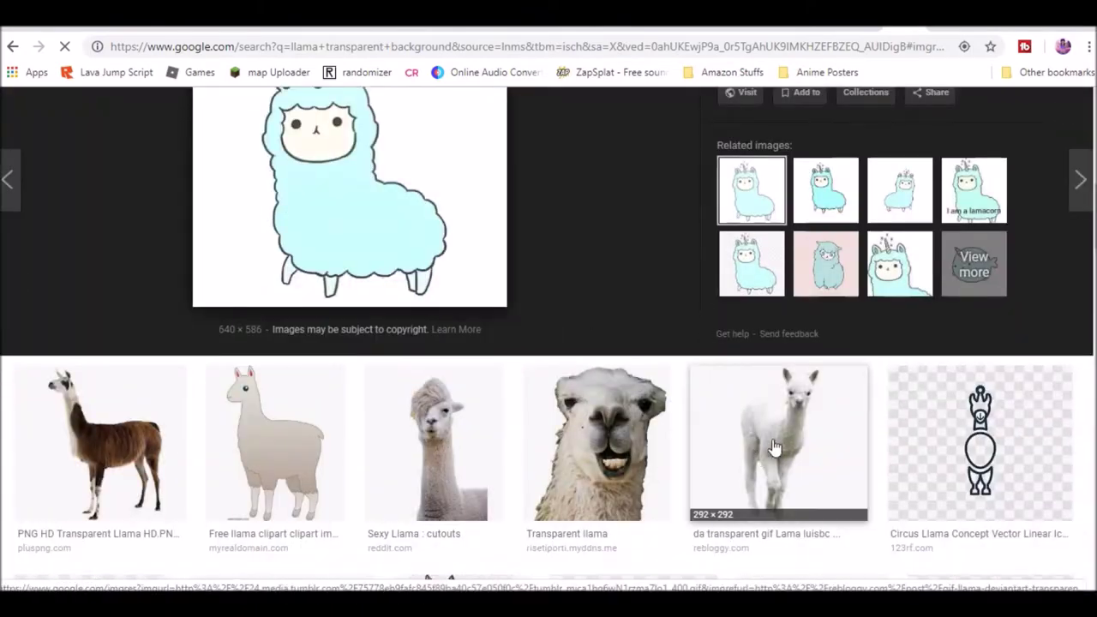
click(792, 431)
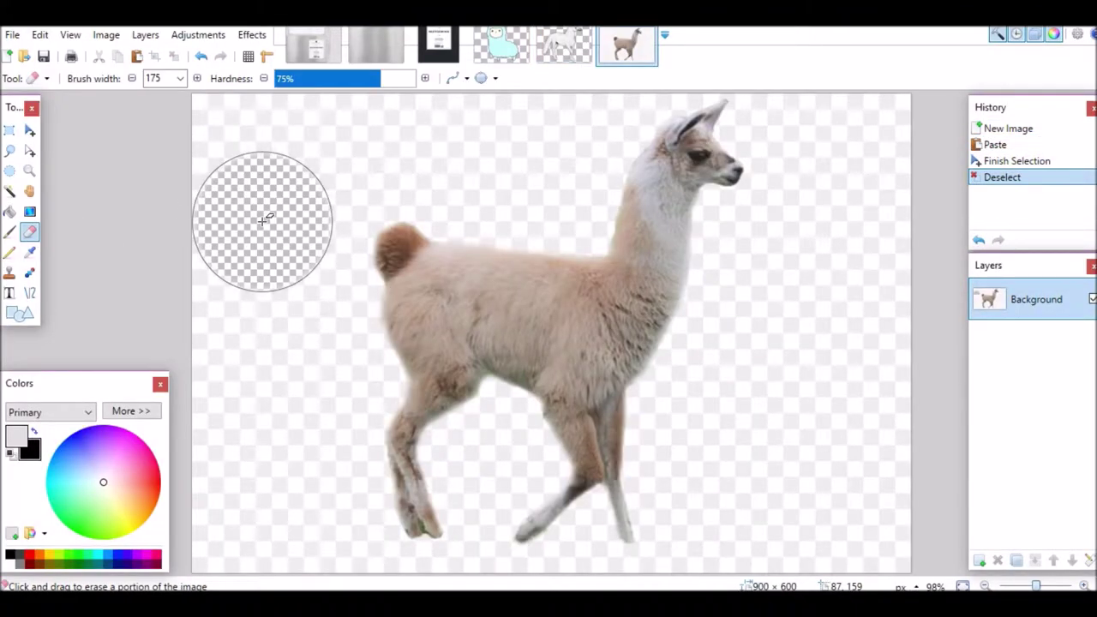
click(263, 220)
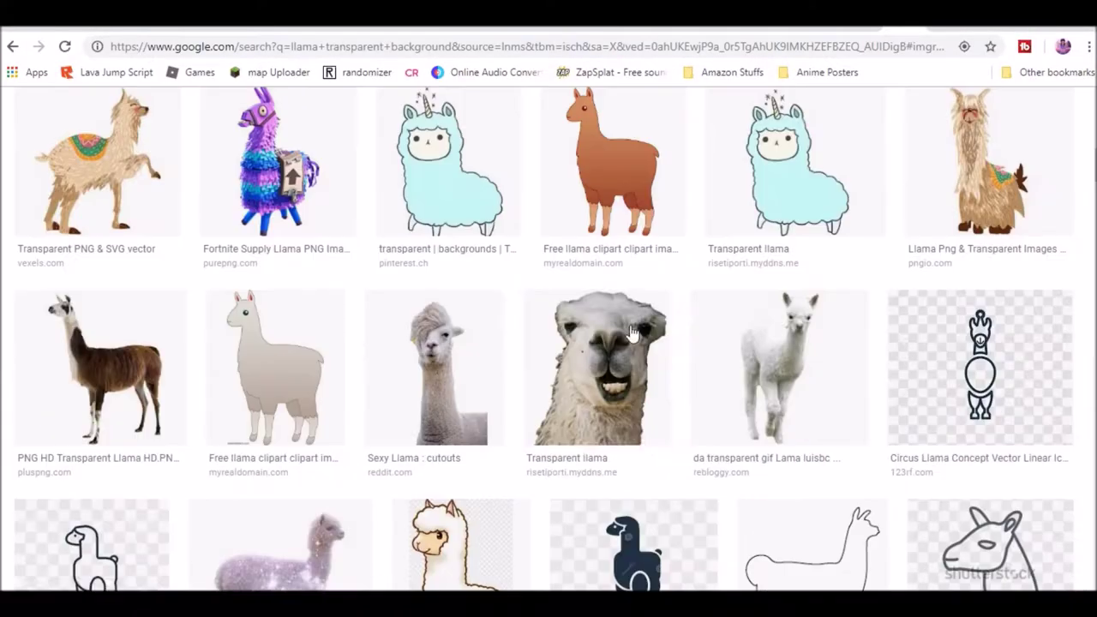
click(778, 369)
right_click(369, 390)
click(433, 284)
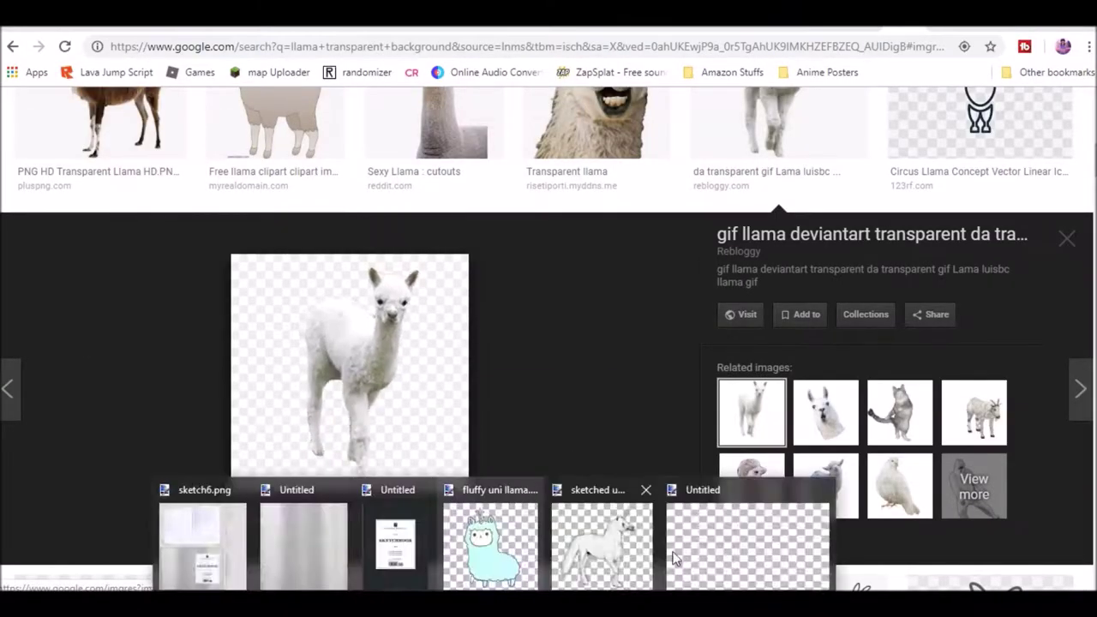
- Paste the llama into a new 292 × 292 Paint.NET image
click(673, 558)
key(ctrl+n)
key(Return)
key(ctrl+v)
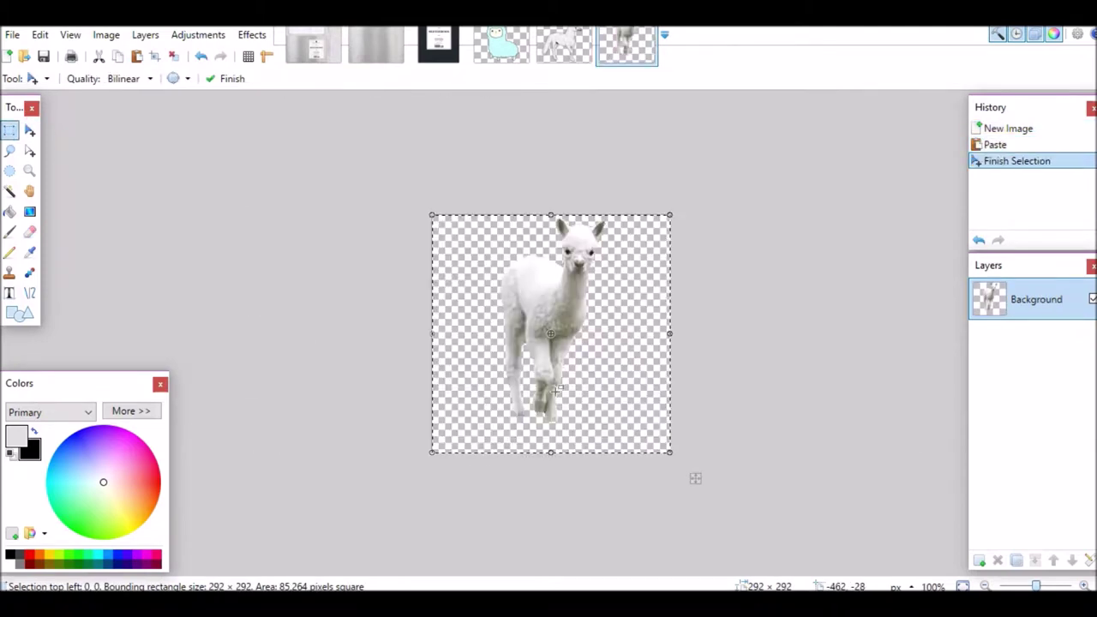
- Shift the llama down the canvas and erase the background around it
key(ctrl+a)
drag(653, 398, 695, 493)
click(252, 35)
mouse_move(273, 81)
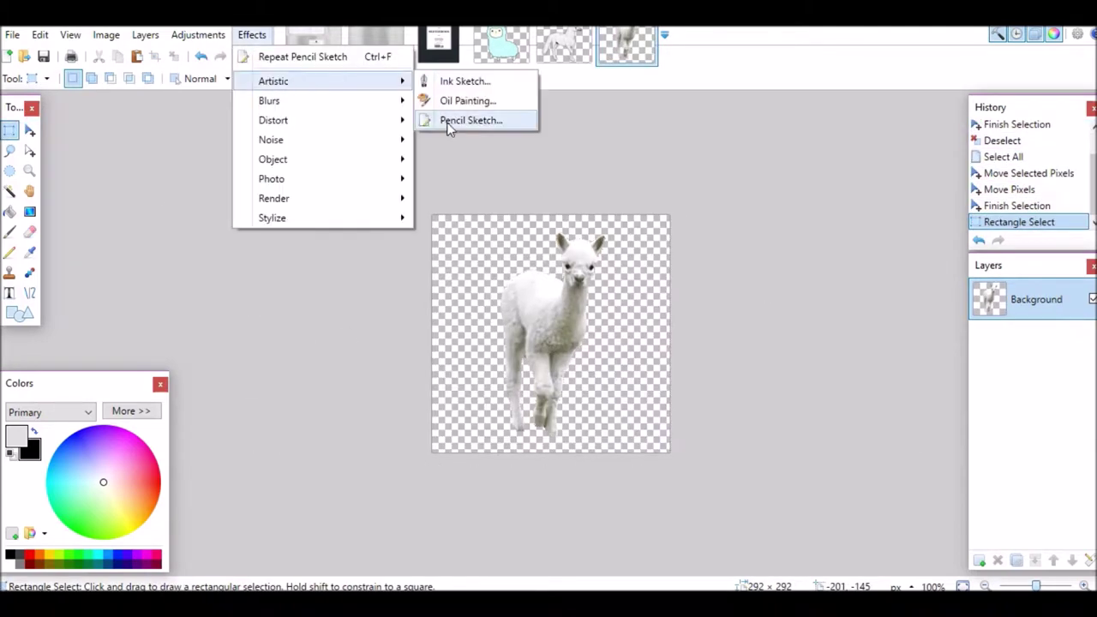
click(465, 117)
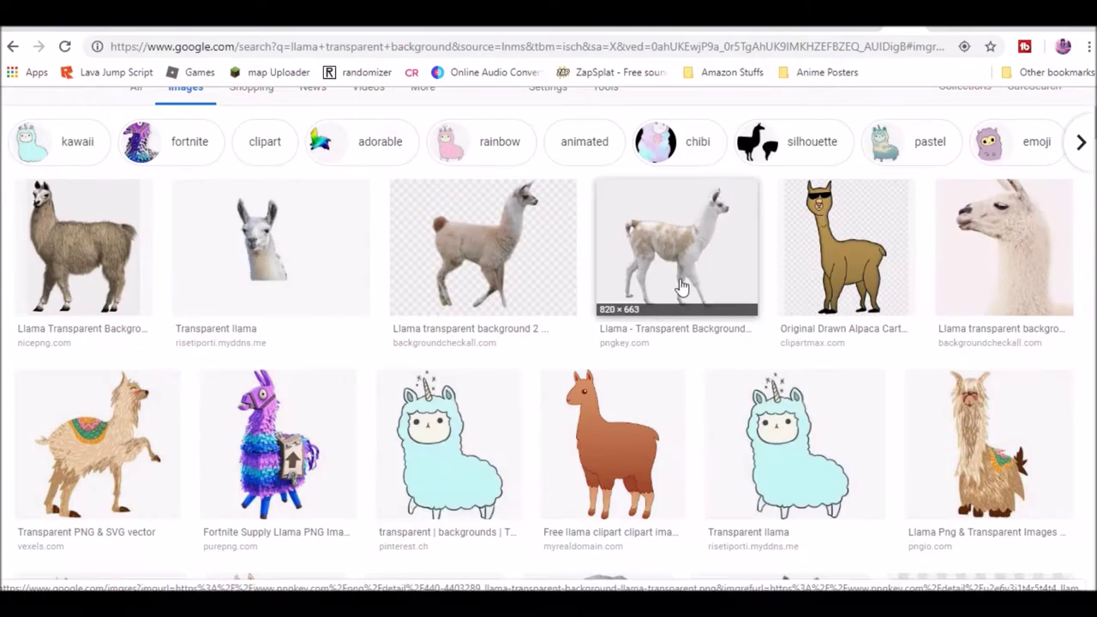
click(659, 244)
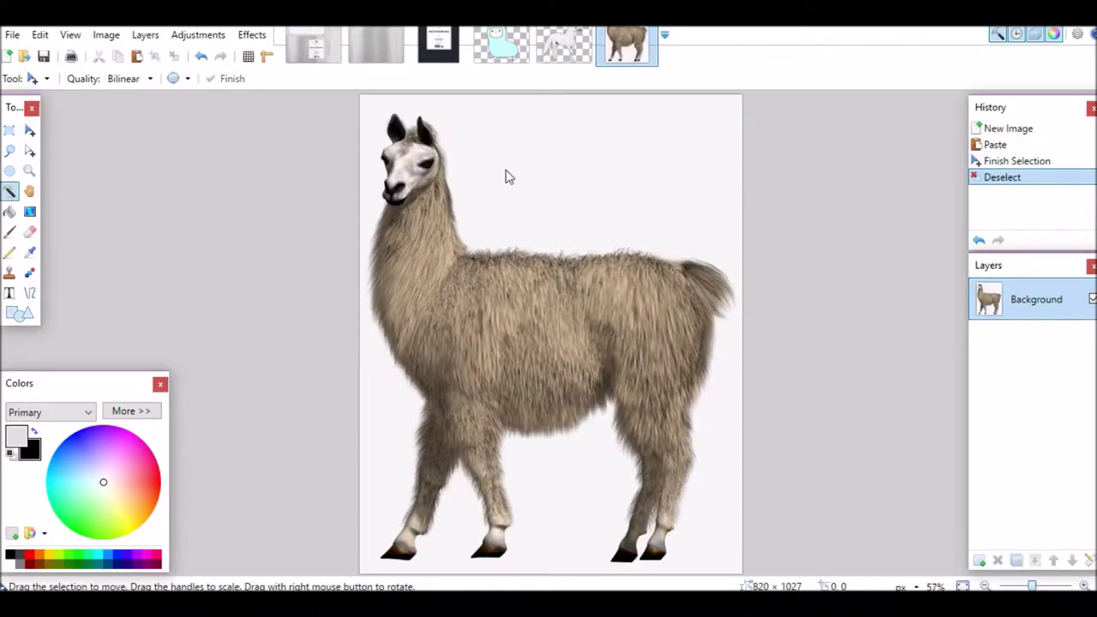
click(519, 184)
key(Delete)
- Apply Pencil Sketch to the llama with tip size 20 and range 20
click(252, 35)
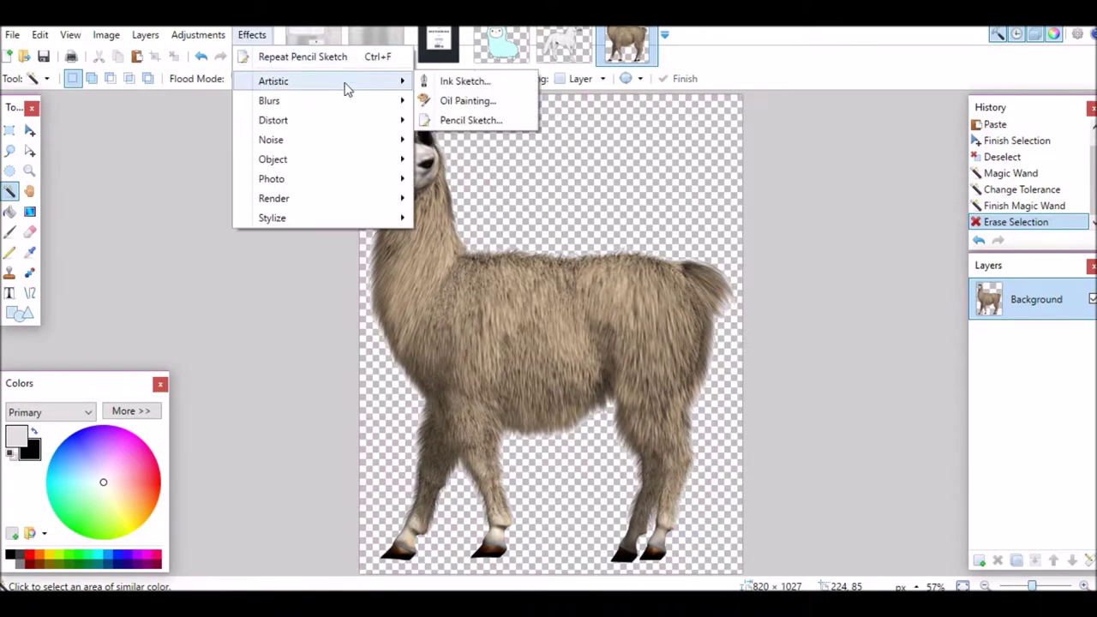
click(342, 88)
click(446, 88)
drag(874, 64, 713, 116)
mouse_move(752, 153)
mouse_down()
mouse_move(583, 153)
mouse_move(751, 153)
mouse_up()
drag(706, 192, 752, 192)
click(719, 227)
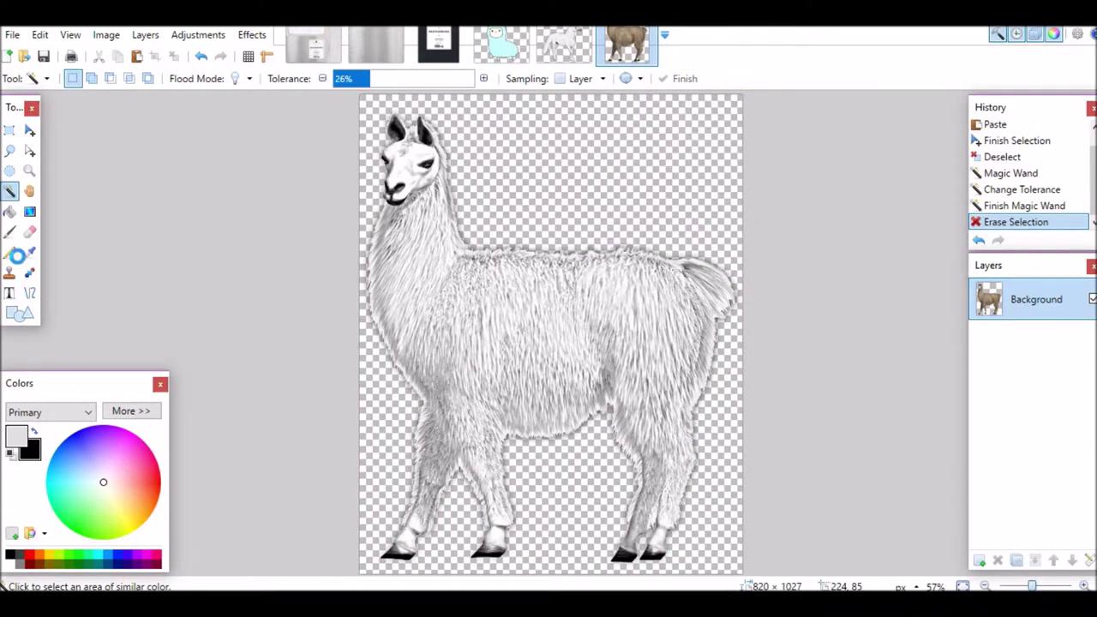
- Switch to the eraser with a width of 60
click(29, 231)
click(180, 78)
click(163, 88)
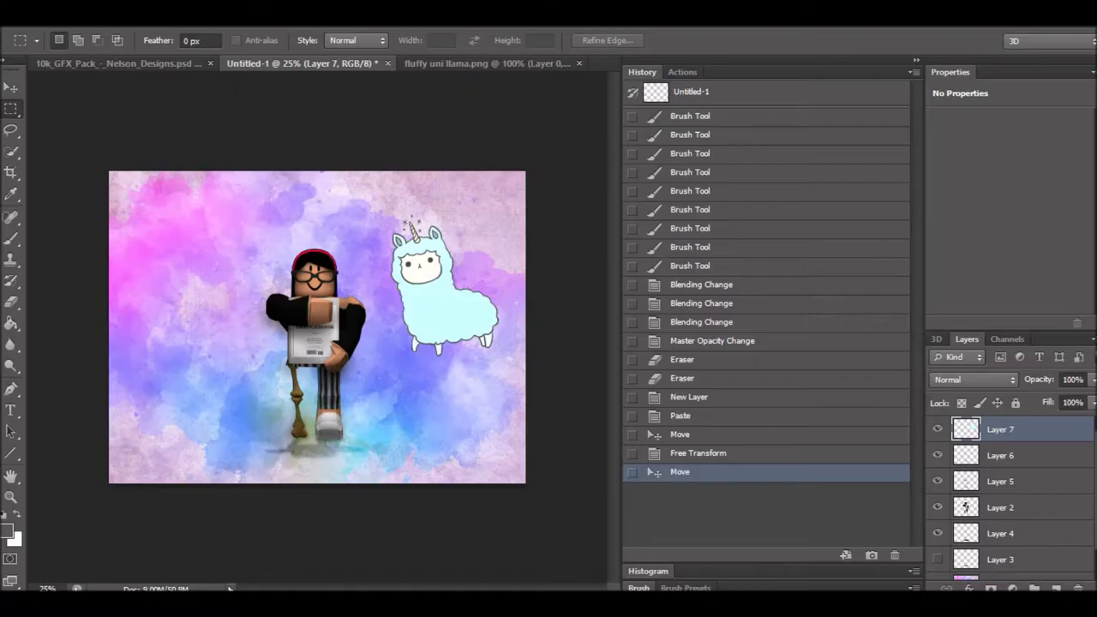
- Hide the fluffy blue llama on Layer 7 and open the sketched llama and unicorn PNGs
click(937, 429)
key(ctrl+o)
scroll(857, 300, down, 5)
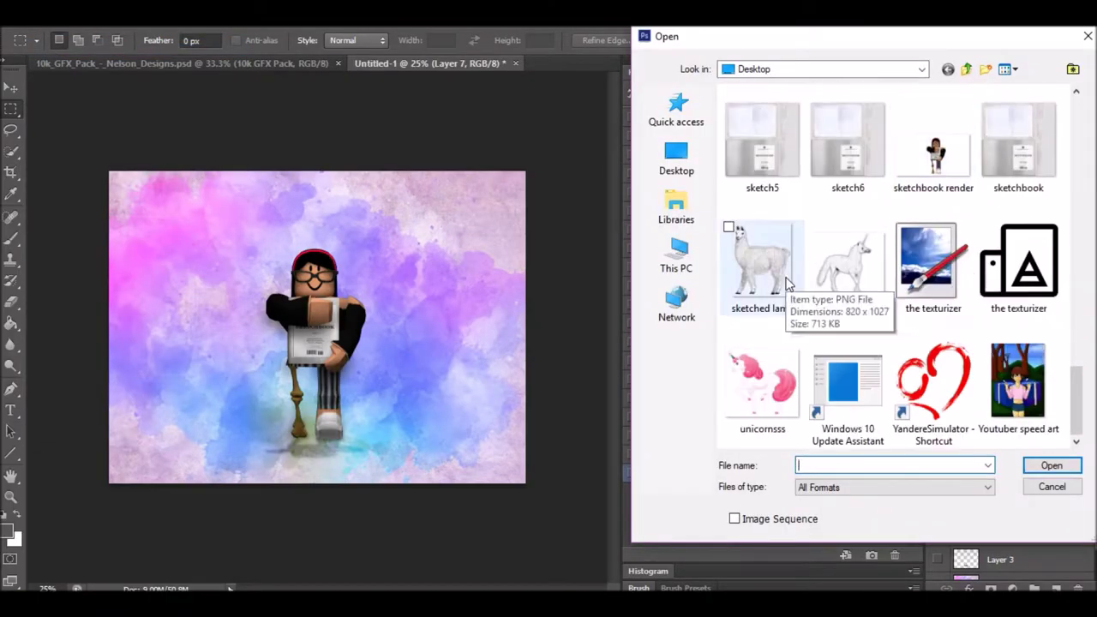
click(776, 274)
ctrl+click(759, 377)
click(1047, 460)
- Paste the sketched unicorn left of the avatar and darken it with Brightness/Contrast
key(ctrl+a)
key(ctrl+c)
click(188, 63)
key(ctrl+v)
mouse_move(317, 335)
mouse_down()
mouse_move(206, 326)
mouse_move(196, 314)
mouse_move(223, 355)
mouse_up()
key(ctrl+t)
key(Return)
click(96, 13)
click(326, 54)
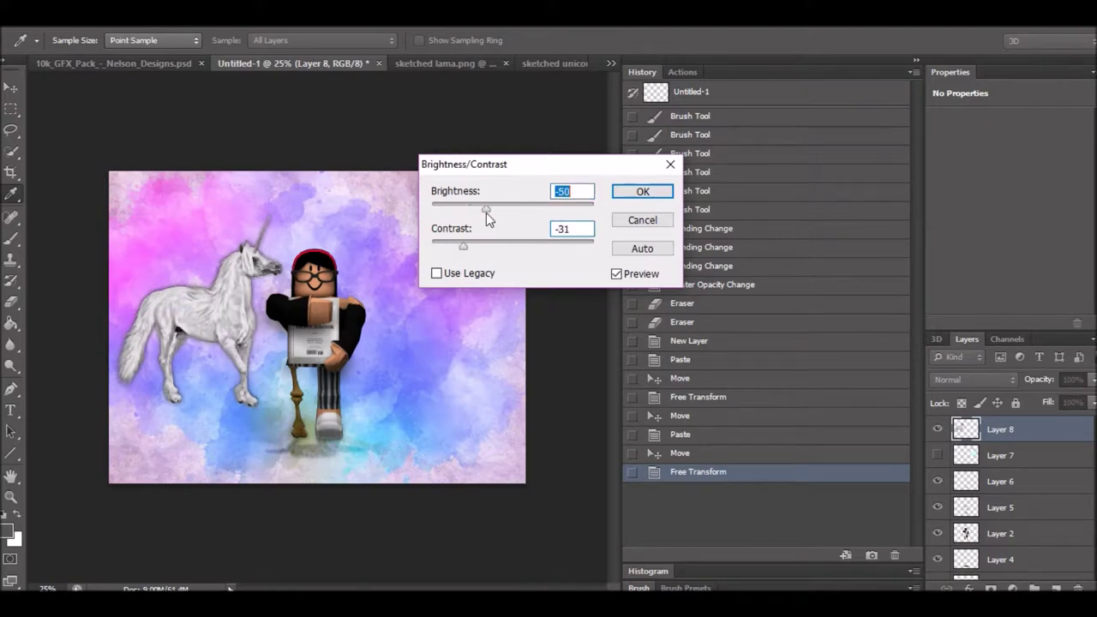
key(Return)
- Paste the sketched llama beside the avatar, rotated slightly and shrunk to about three quarters
key(m)
key(ctrl+Tab)
click(297, 63)
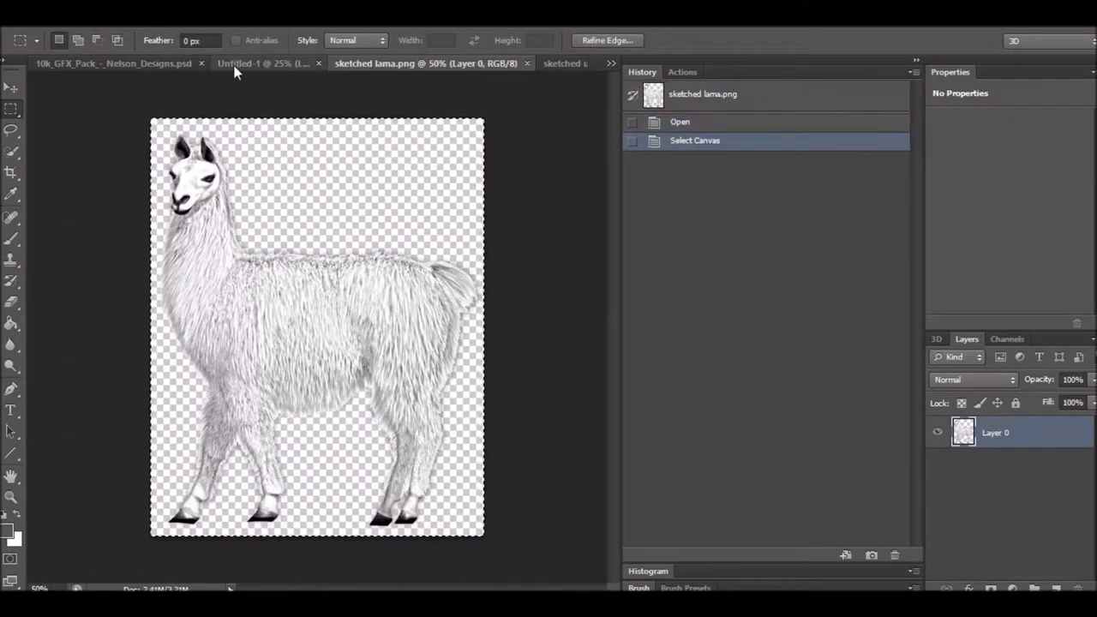
key(ctrl+c)
click(187, 62)
key(ctrl+v)
key(ctrl+t)
drag(480, 463, 439, 469)
drag(367, 244, 403, 257)
drag(441, 334, 438, 394)
click(813, 40)
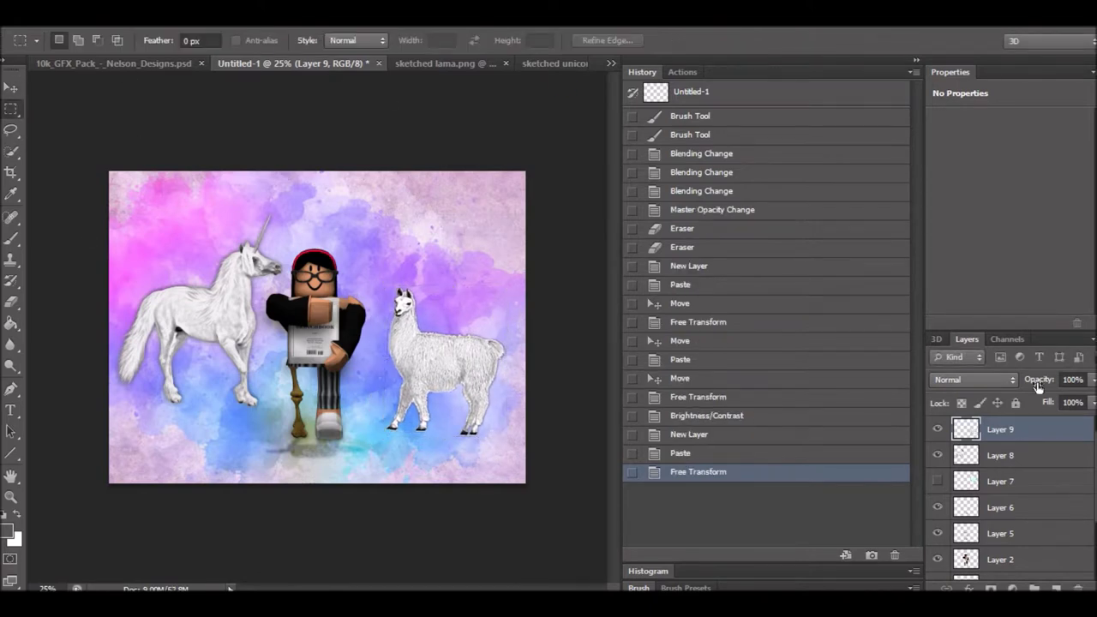
- Nudge the llama lower on the canvas, then raise and slightly shrink the unicorn
key(v)
drag(439, 388, 434, 430)
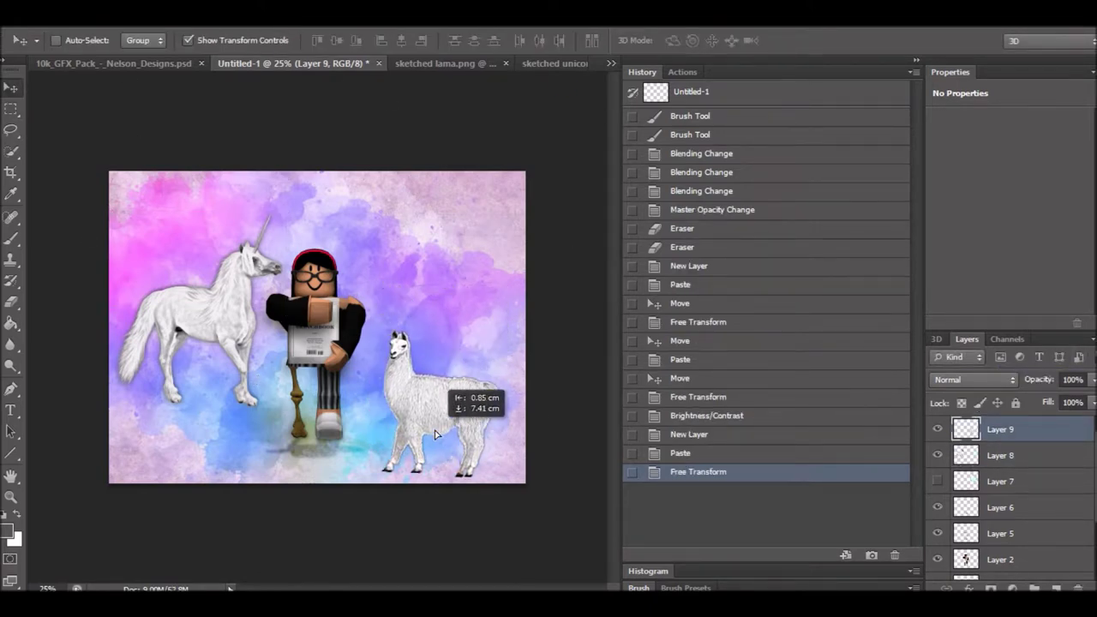
key(ctrl+t)
drag(233, 386, 220, 331)
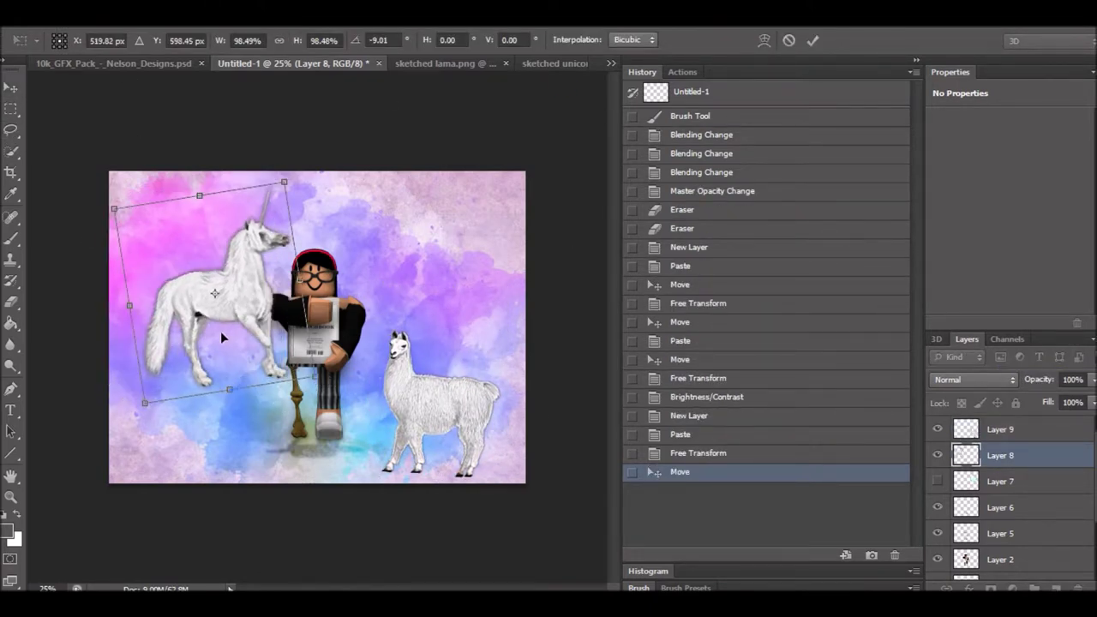
- Apply the unicorn's transform, then blend Layer 8 as Overlay and Layer 9 as Luminosity
key(m)
click(466, 248)
click(987, 383)
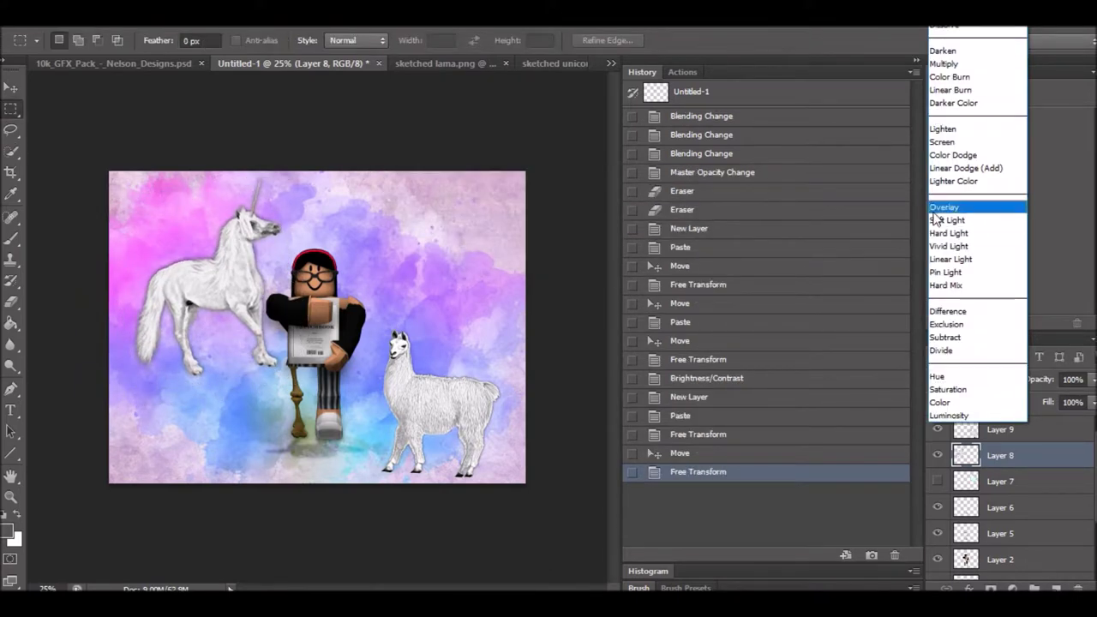
click(962, 215)
click(972, 379)
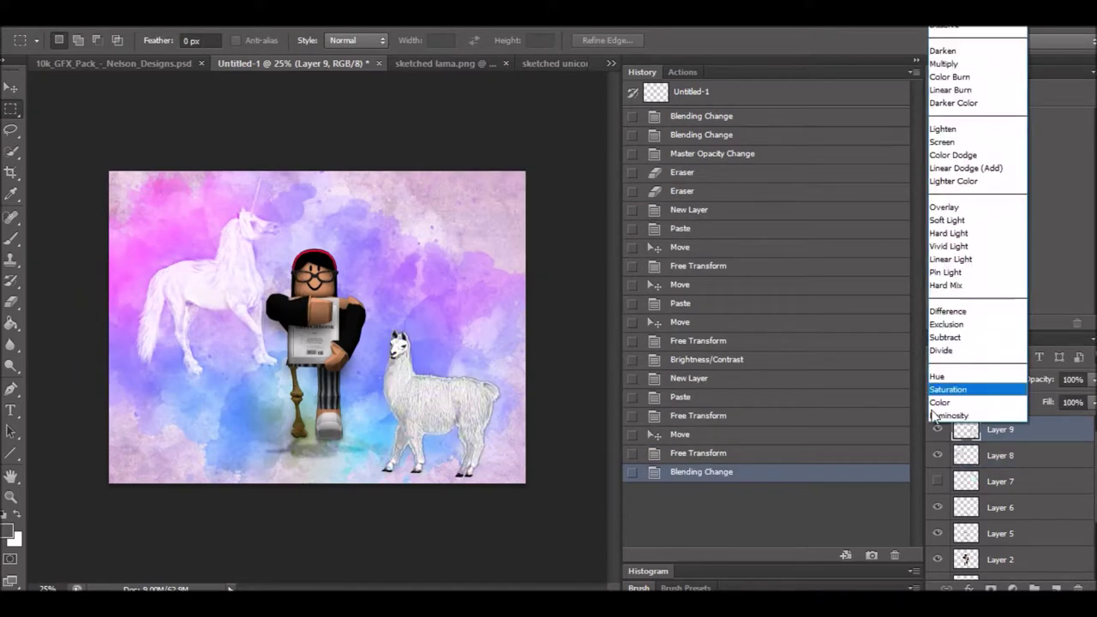
click(934, 407)
scroll(982, 513, down, 1)
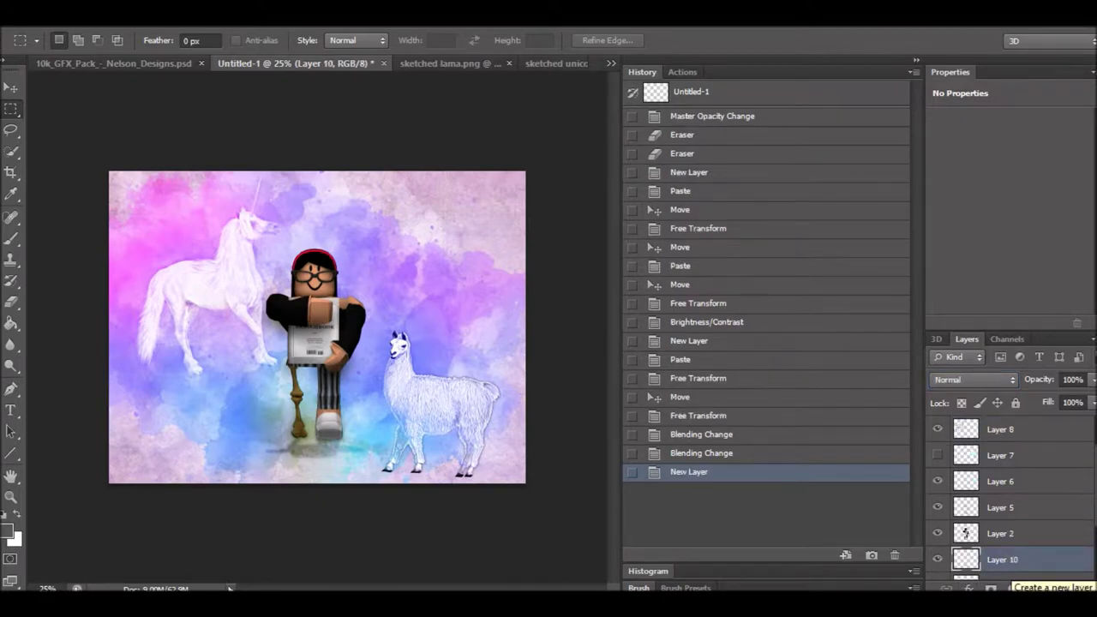
- Draw an oval selection under the avatar's feet on the new empty layer
key(b)
click(77, 41)
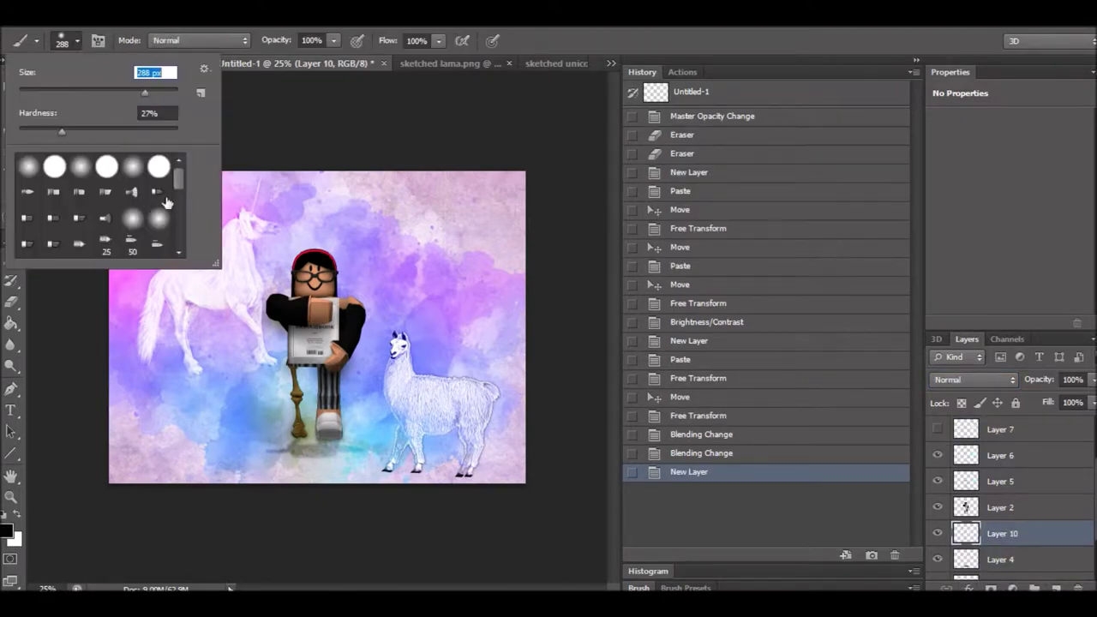
key(m)
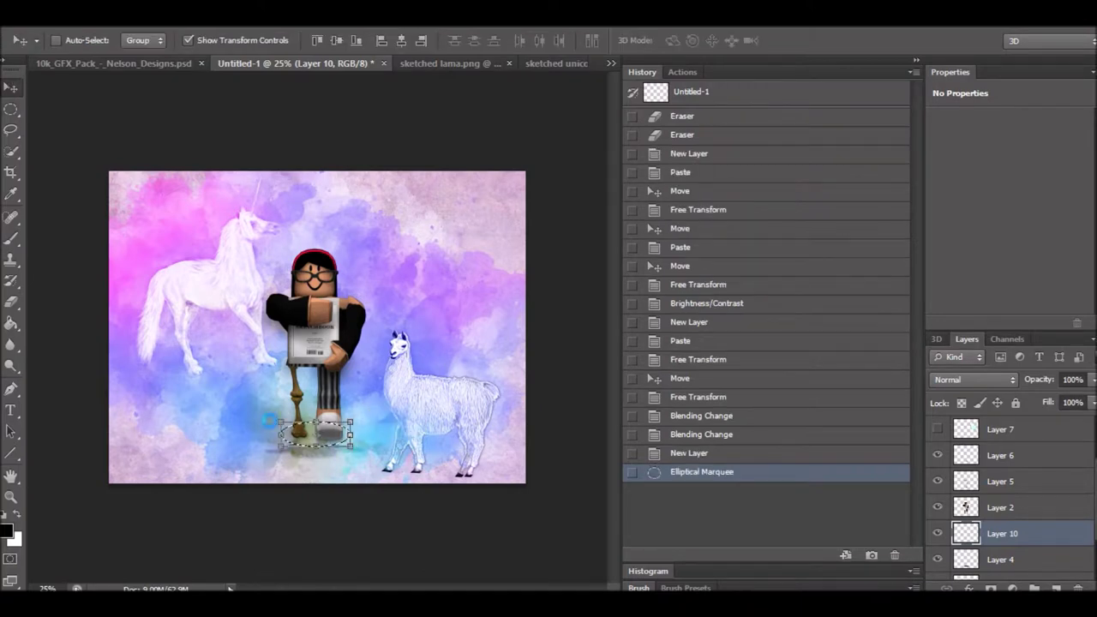
click(280, 422)
click(514, 247)
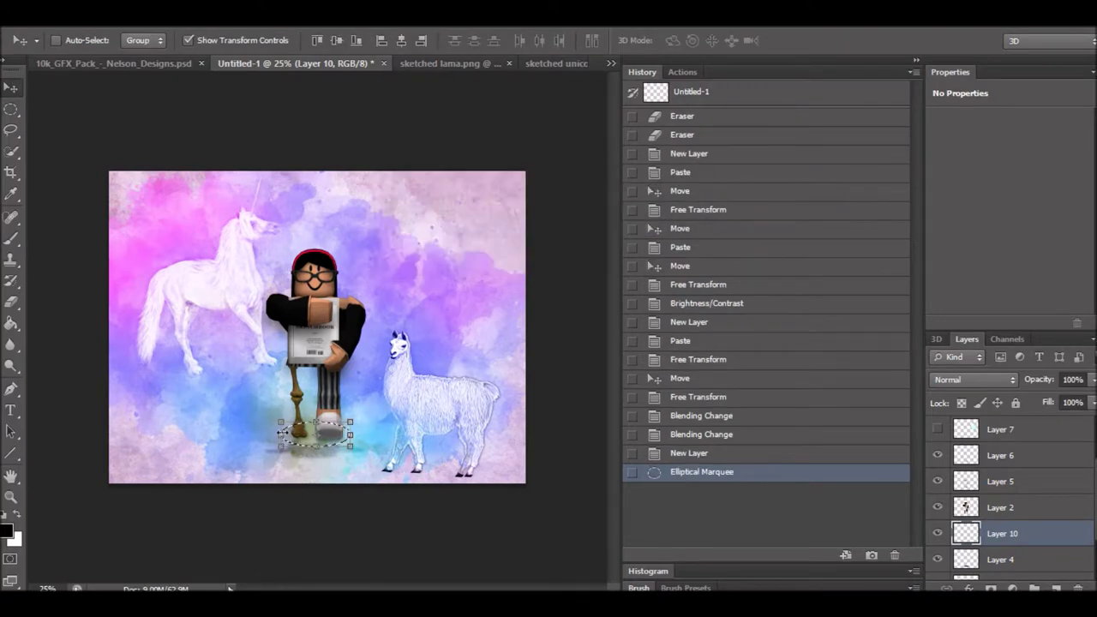
click(10, 110)
drag(276, 420, 356, 447)
click(309, 442)
- Fill the oval with black, deselect, and soften it with a 12.7 Gaussian Blur
key(Return)
key(g)
click(10, 110)
key(ctrl+d)
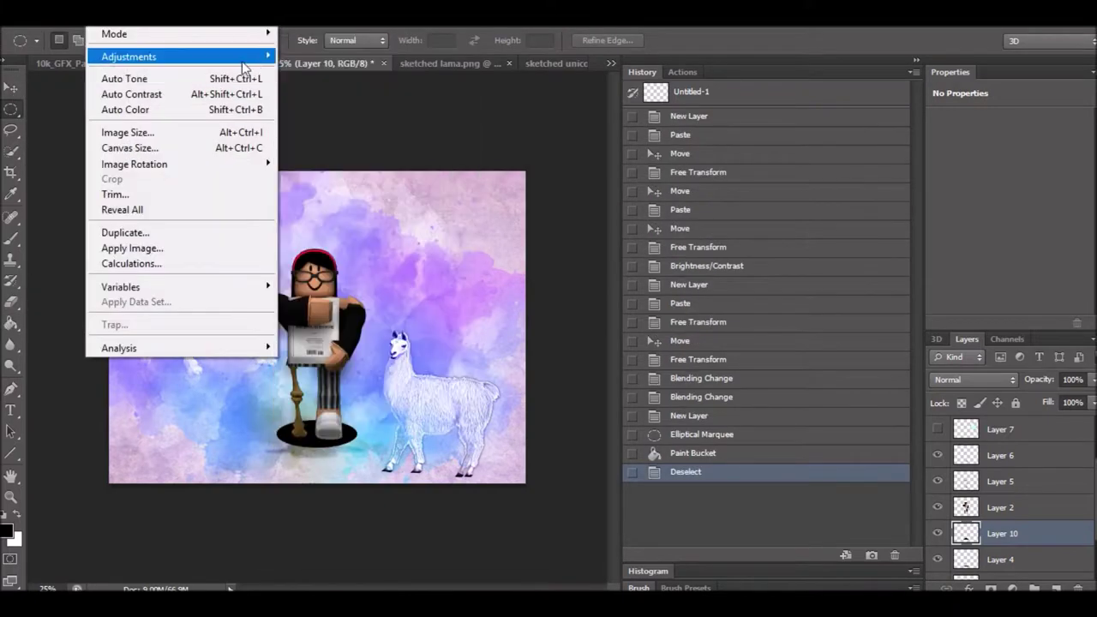
click(505, 289)
drag(491, 360, 499, 358)
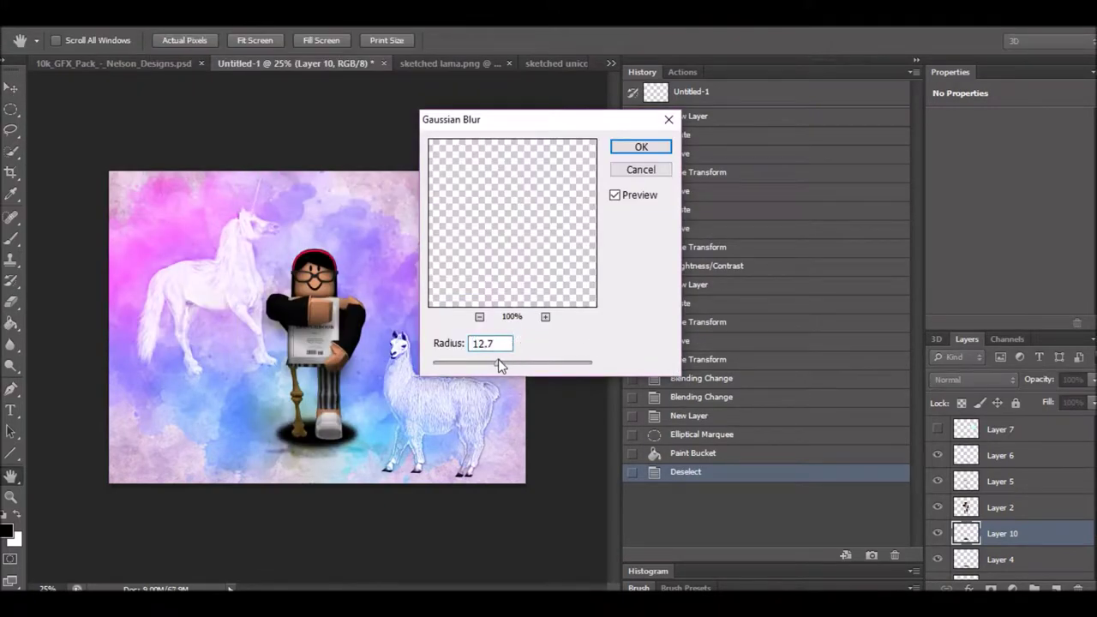
click(641, 146)
- Set the shadow layer to Multiply at 58% opacity and move it below Layer 4
click(972, 379)
click(950, 369)
click(950, 378)
click(959, 80)
drag(1091, 379, 1060, 400)
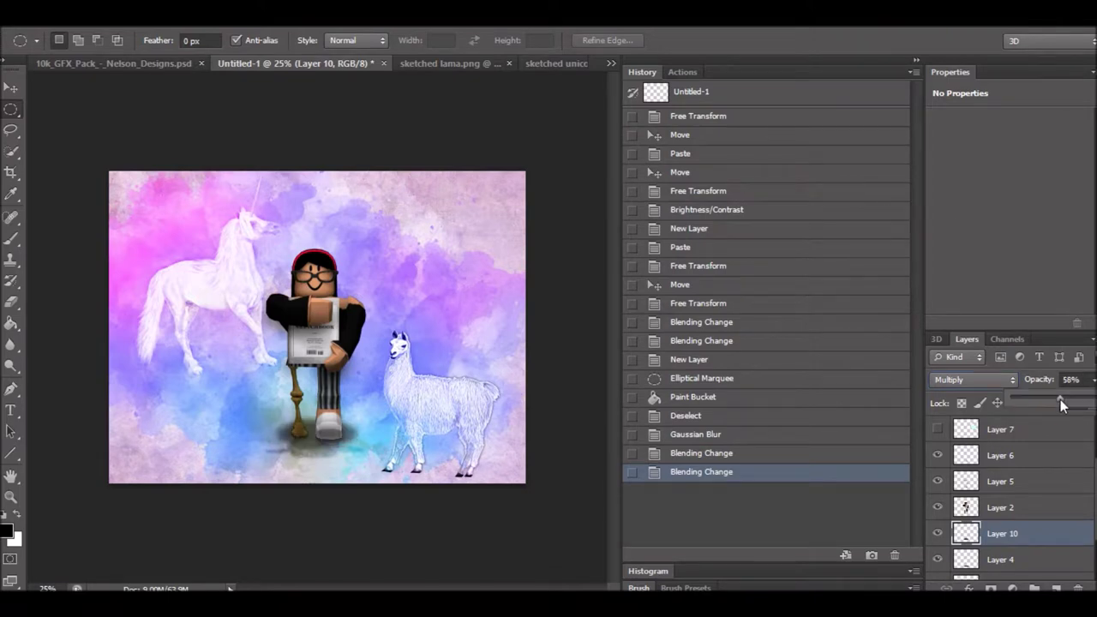
key(v)
drag(986, 531, 940, 538)
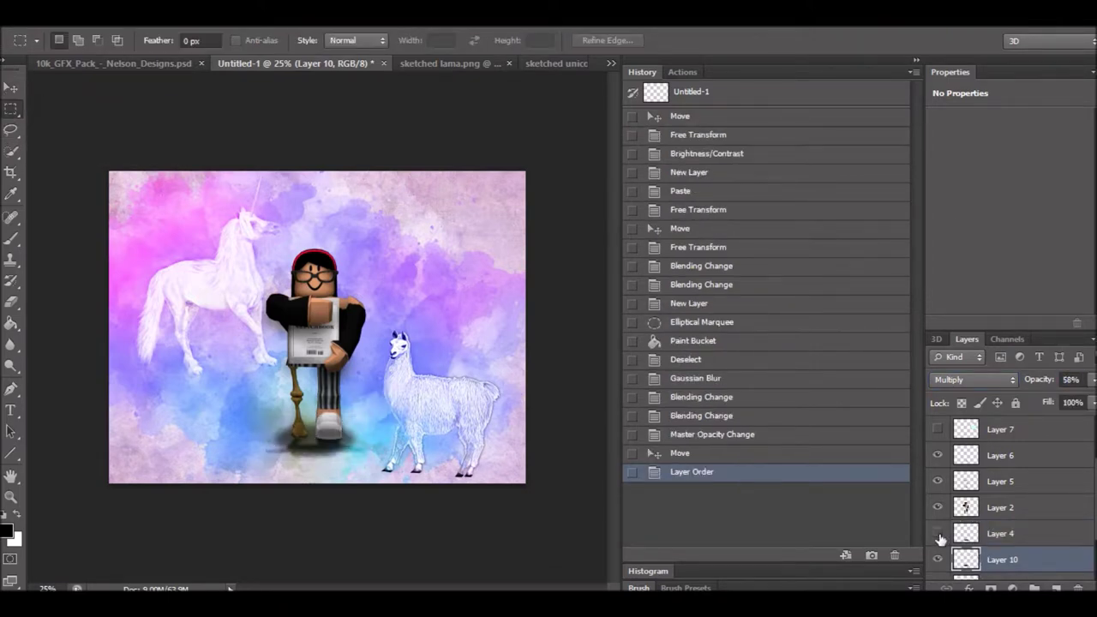
drag(1069, 403, 1063, 402)
- Select Layer 4, try another blend mode and opacity, and prepare the Eraser's size
click(937, 559)
click(998, 533)
click(972, 379)
click(960, 374)
click(1060, 405)
key(e)
right_click(358, 470)
- Close the eraser settings, select Layer 9, and zoom out and back in on the canvas
key(Escape)
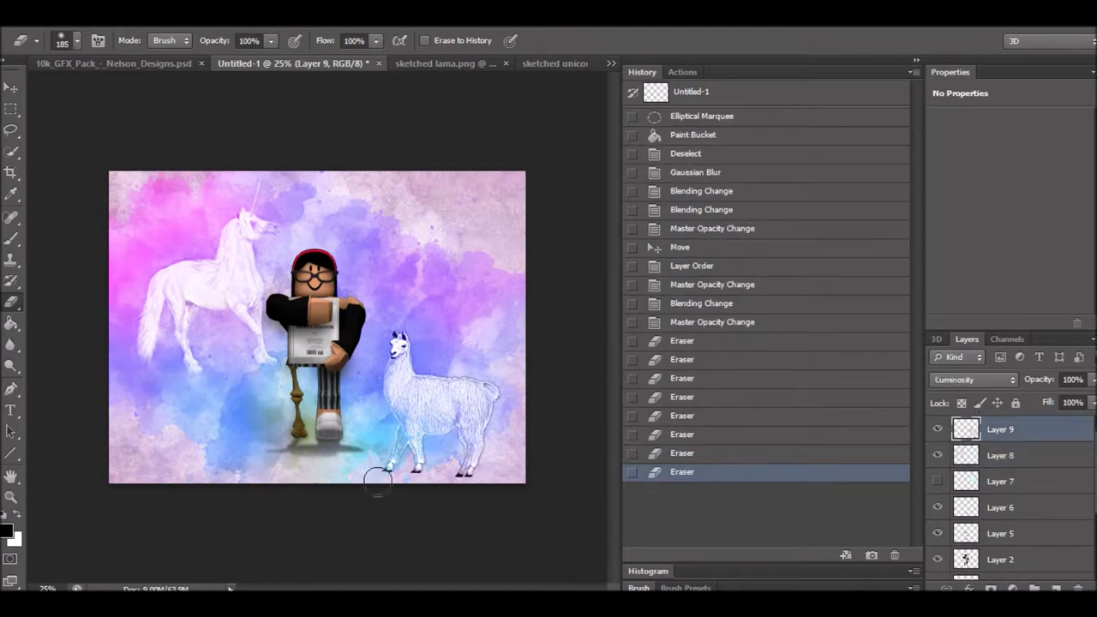
click(998, 429)
key(ctrl+minus)
key(ctrl+plus)
scroll(1037, 526, down, 3)
scroll(1037, 527, up, 3)
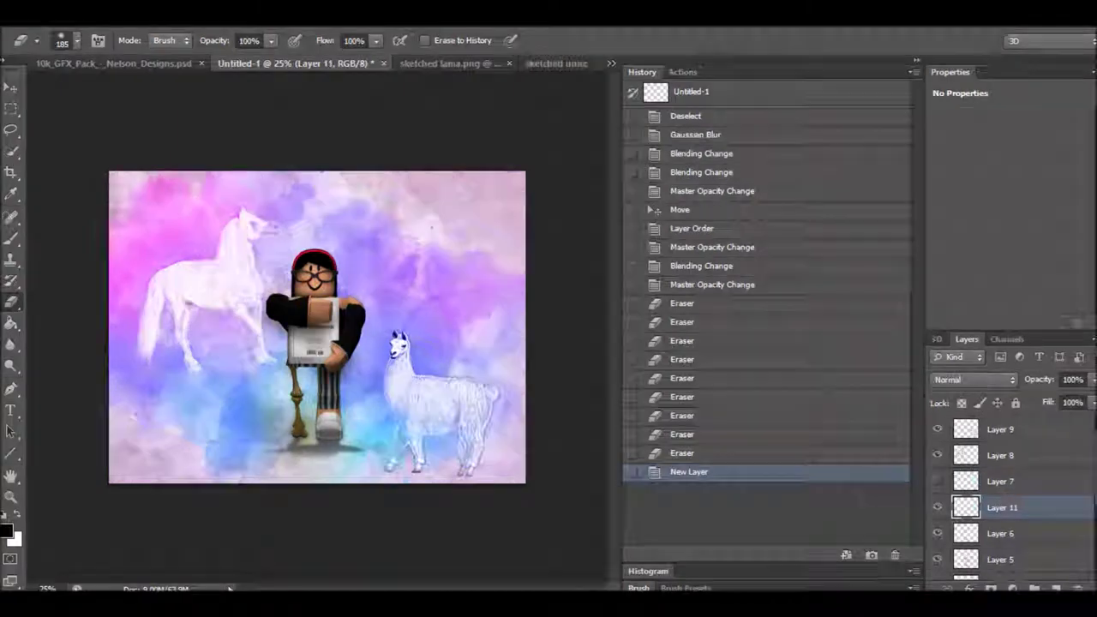
- Add a new layer and paste the gold glitter rain image to fill the canvas
key(ctrl+shift+alt+n)
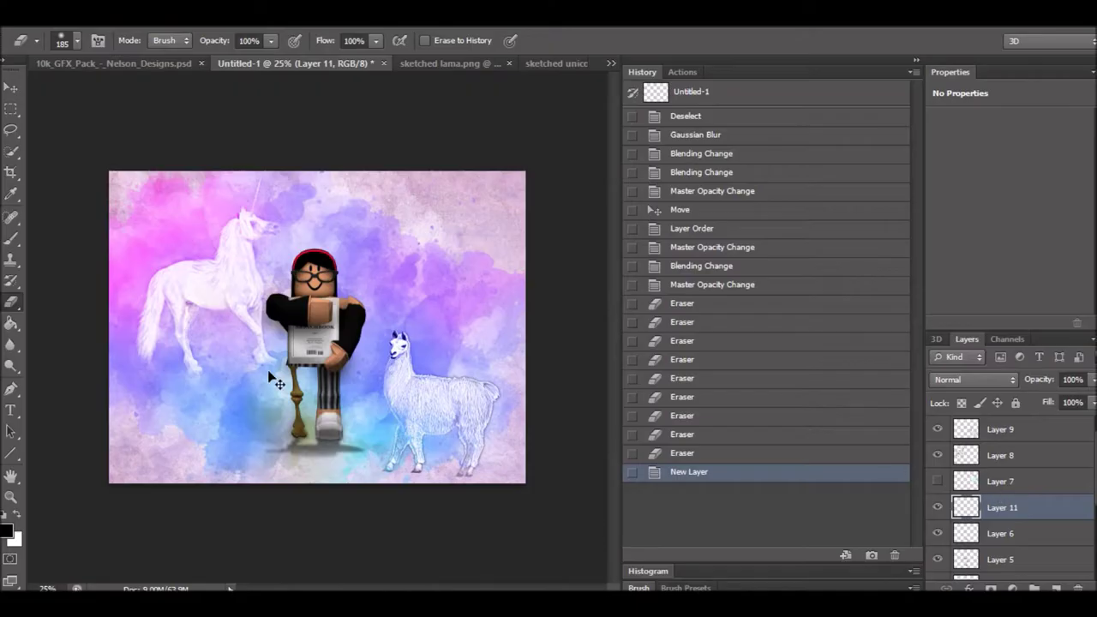
key(ctrl+v)
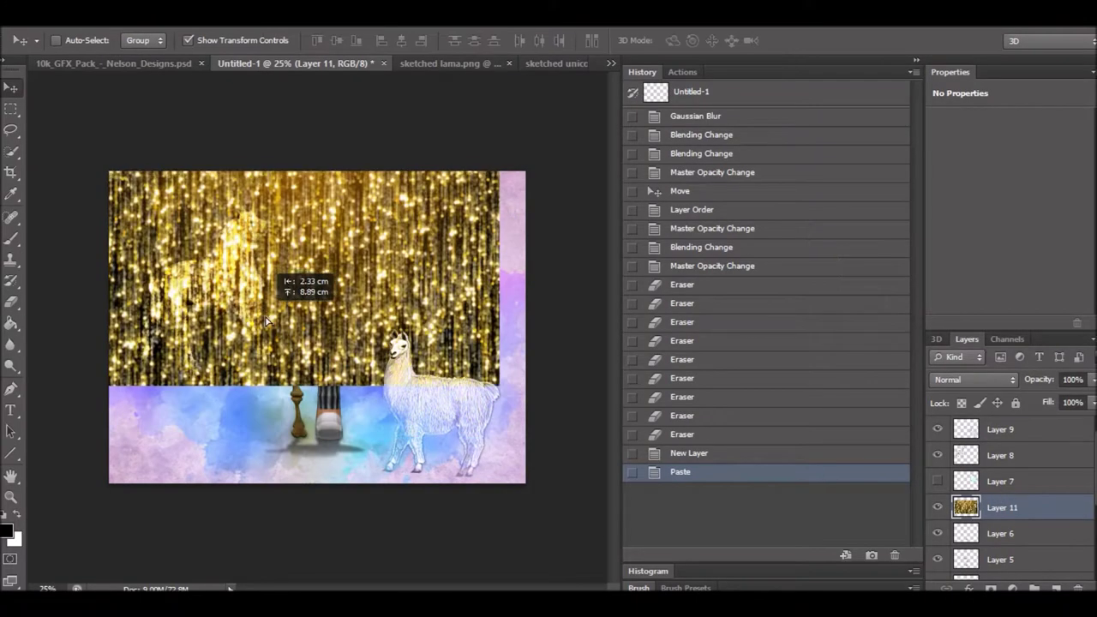
drag(306, 275, 306, 286)
key(ctrl+t)
key(Return)
- Set the glitter layer's blend mode to Lighten after briefly trying Screen
click(972, 379)
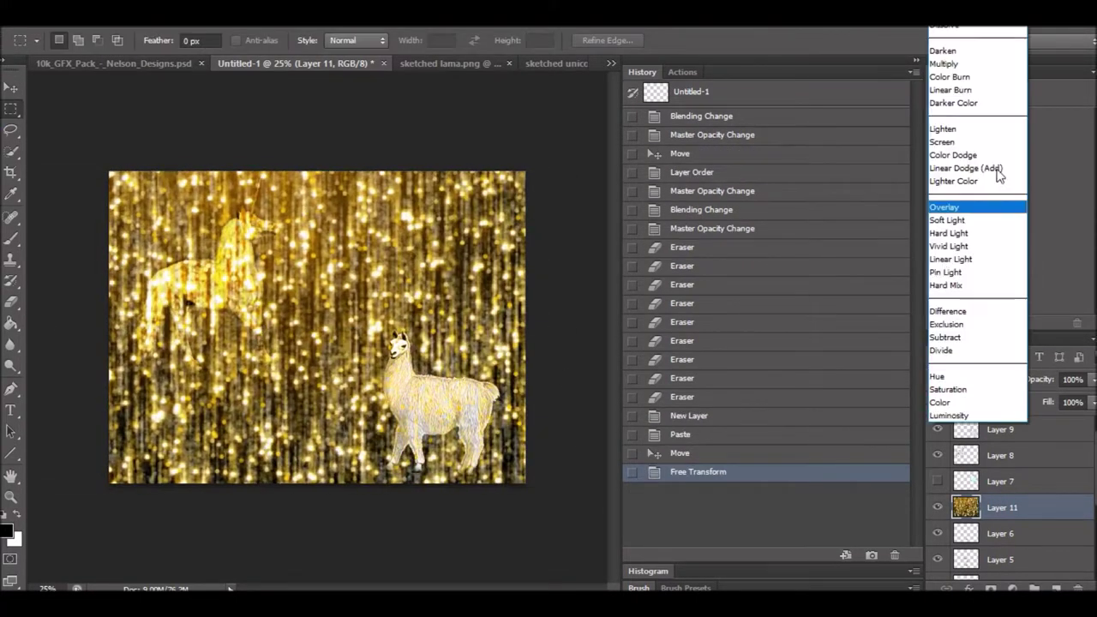
click(951, 128)
click(973, 380)
click(951, 140)
key(shift+minus)
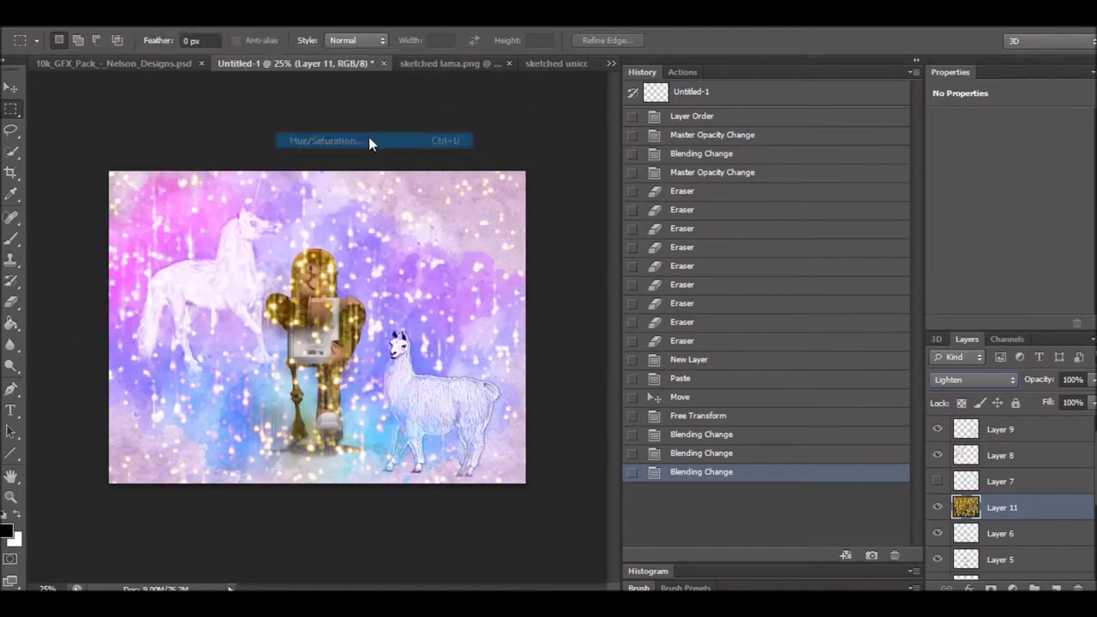
- Tint the sparkles blue with Hue/Saturation: Hue +180, Saturation -45
key(ctrl+u)
mouse_move(669, 224)
mouse_down()
mouse_move(634, 247)
mouse_move(672, 224)
mouse_up()
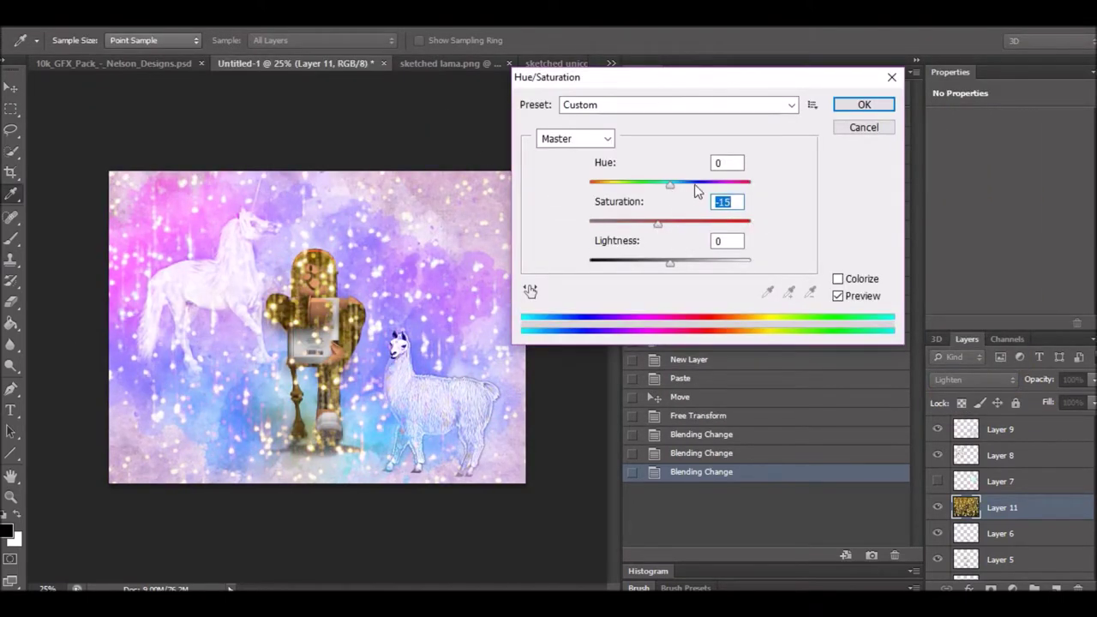
drag(677, 185, 770, 190)
key(Return)
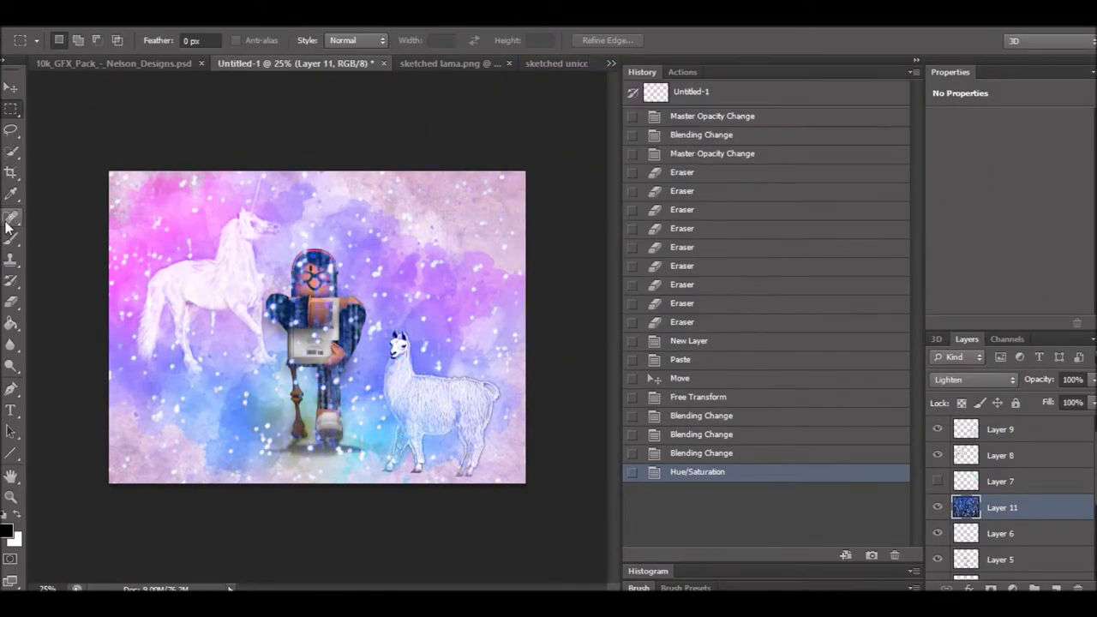
- Enlarge the brush to 339, paint over the avatar's head, then undo it
drag(316, 272, 291, 317)
right_click(123, 103)
drag(129, 89, 148, 89)
key(Return)
mouse_move(315, 257)
mouse_down()
mouse_move(317, 283)
mouse_move(273, 264)
mouse_up()
click(705, 447)
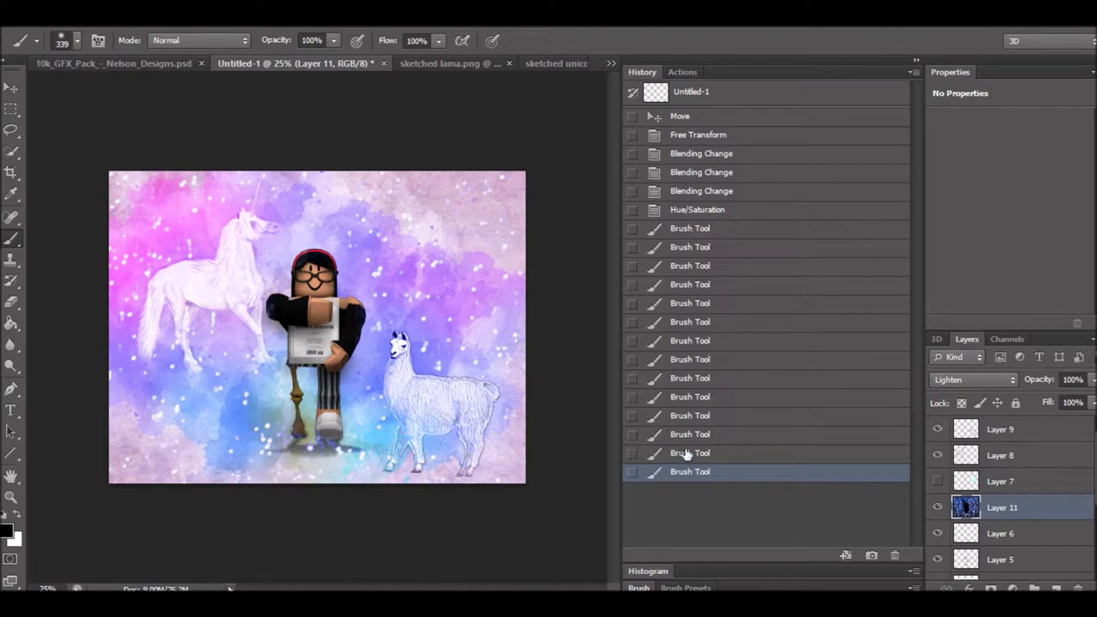
- Revert the earlier strokes and paint sparkles off the avatar's body and arms with a 127 brush
drag(685, 454, 692, 210)
click(76, 41)
text(127)
key(Return)
mouse_move(309, 265)
mouse_down()
mouse_move(304, 313)
mouse_move(274, 309)
mouse_up()
drag(300, 352, 302, 377)
drag(283, 299, 297, 298)
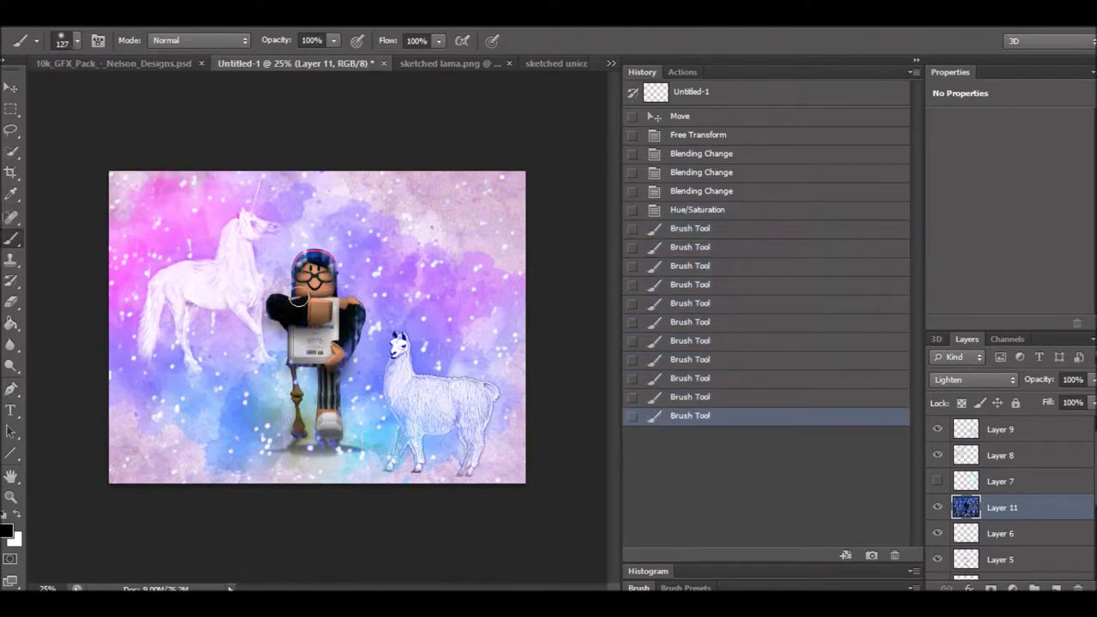
click(309, 268)
click(310, 268)
click(311, 269)
click(313, 269)
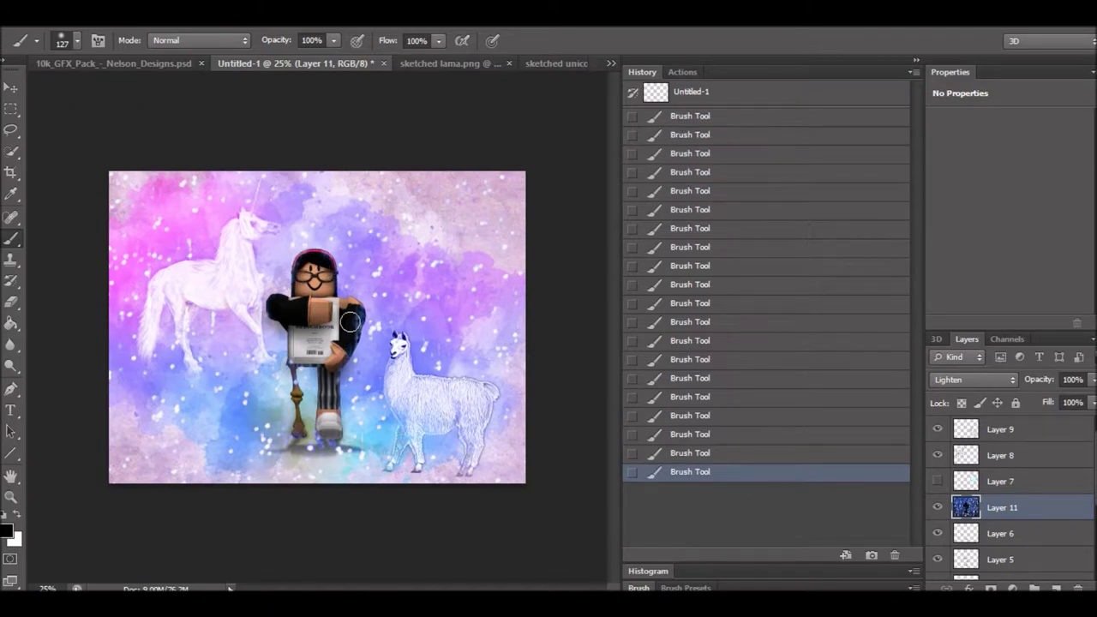
- Try then undo Luminosity blending, and fade the sparkle layer to 47% opacity
click(972, 378)
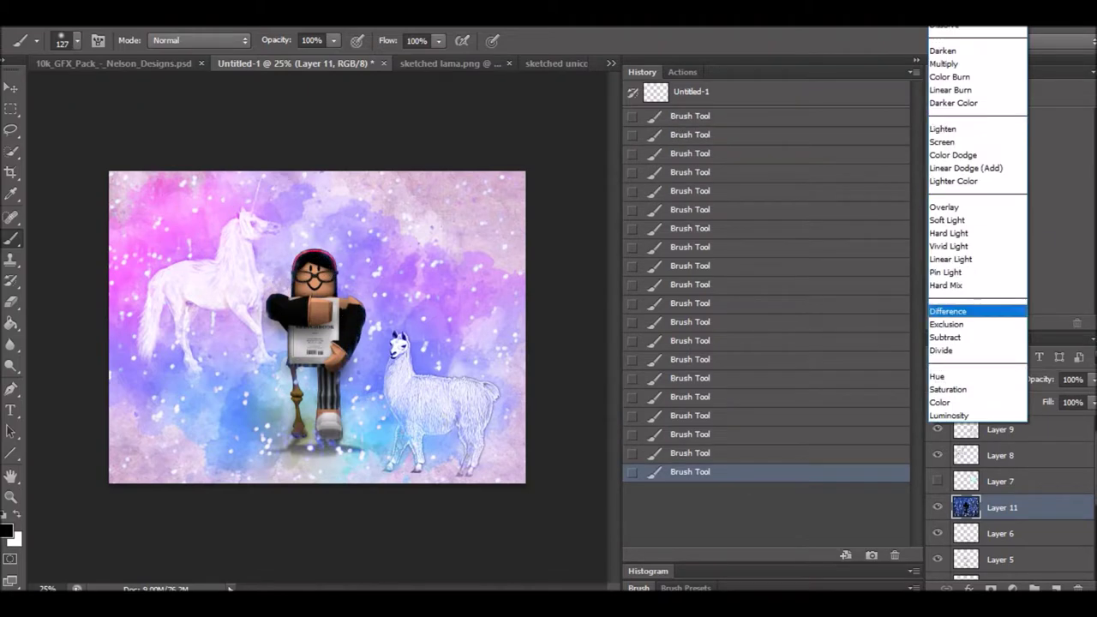
click(946, 416)
key(ctrl+z)
mouse_move(1094, 379)
mouse_down()
mouse_move(1049, 405)
mouse_move(1048, 395)
mouse_up()
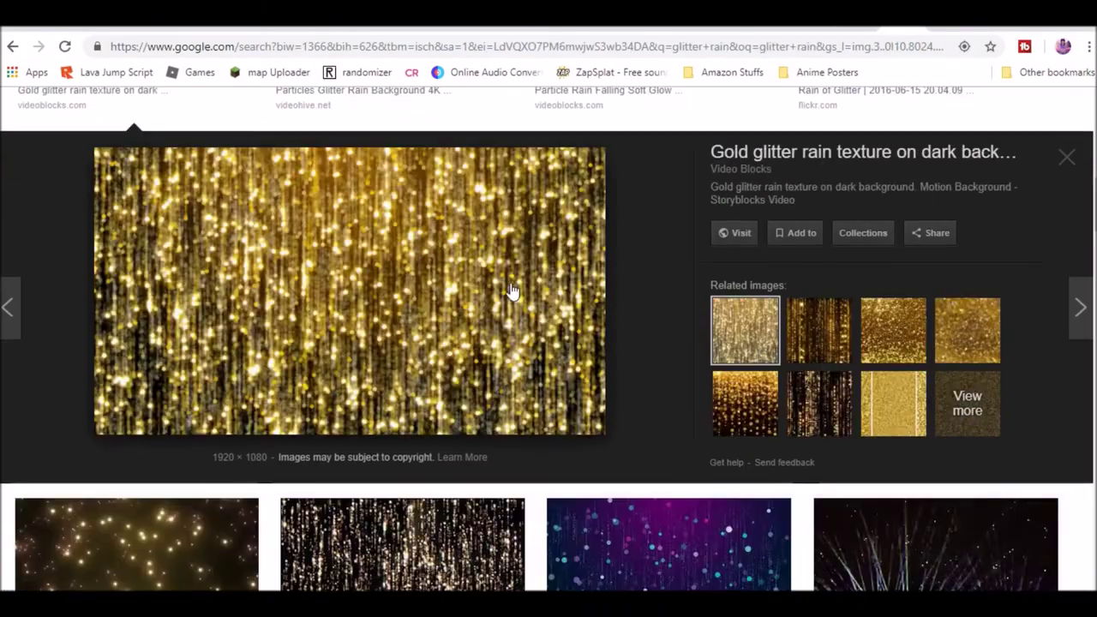
- Search Google Images for 'unicorn decorations' and browse the descending spiral results
key(ctrl+a)
text(unicorn decorations)
key(Return)
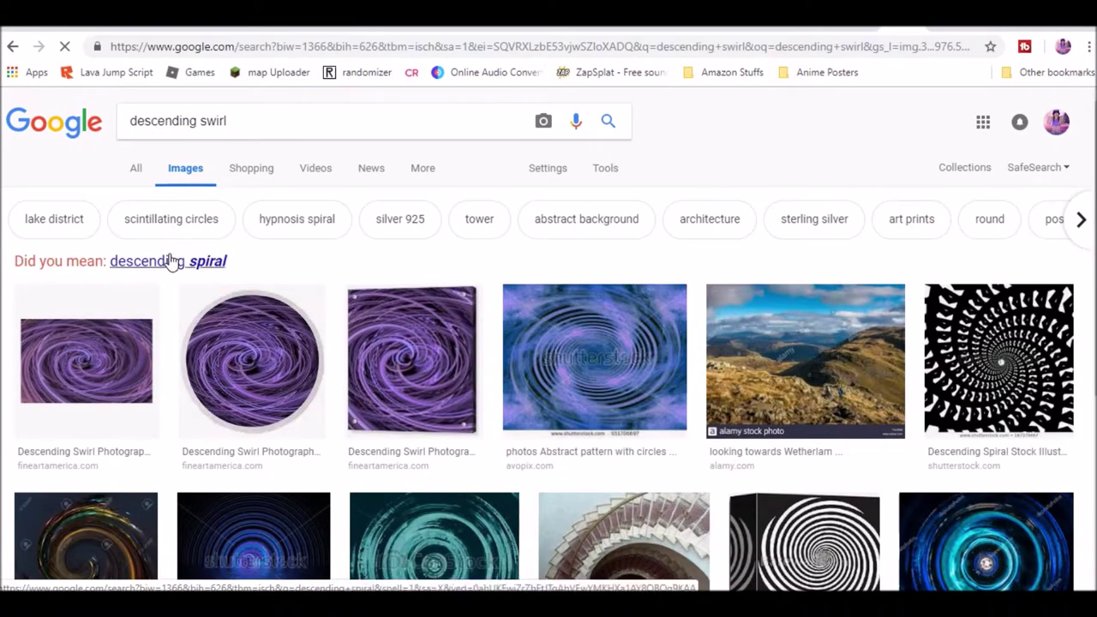
click(171, 260)
scroll(446, 221, down, 5)
scroll(386, 180, up, 5)
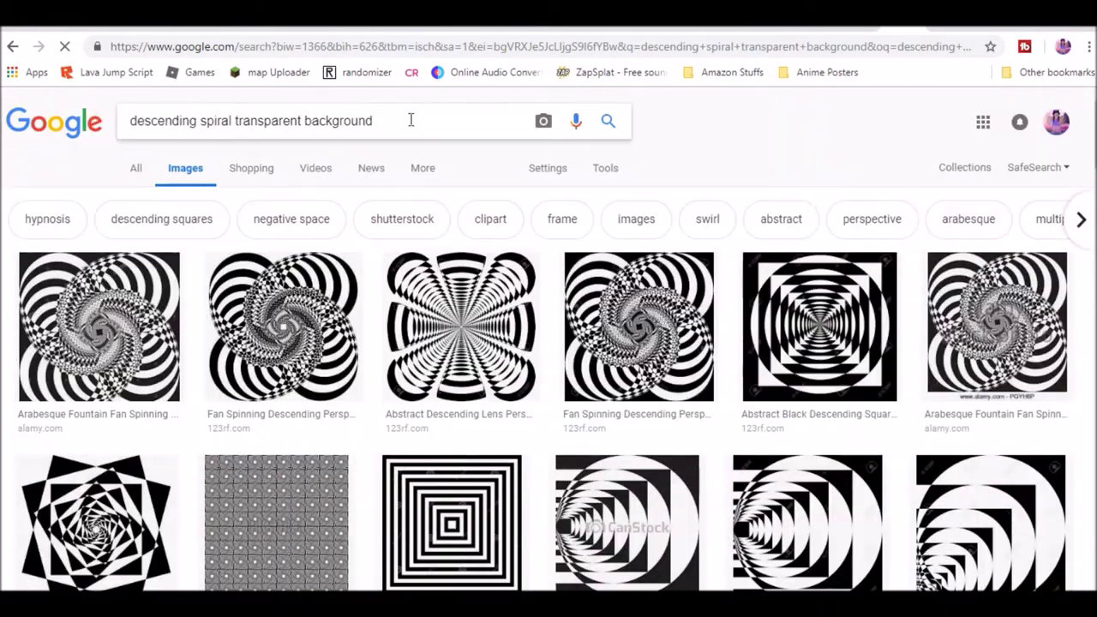
- Search for 'ribbon spiral' and scroll through the image results
text(ribbon spiral)
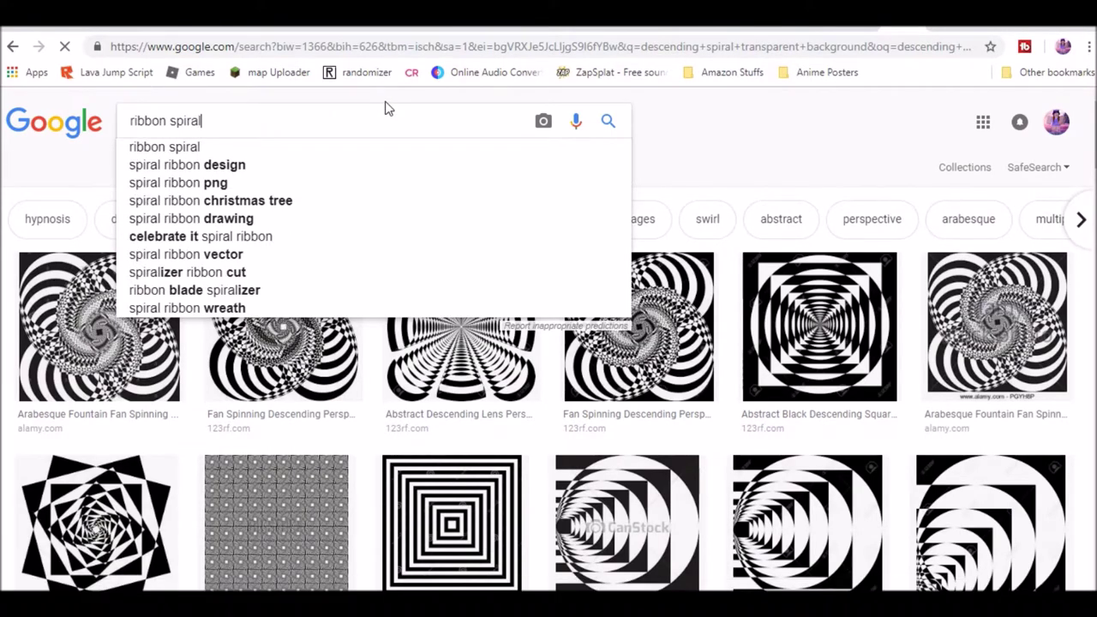
key(Return)
scroll(760, 360, down, 5)
scroll(531, 352, down, 1)
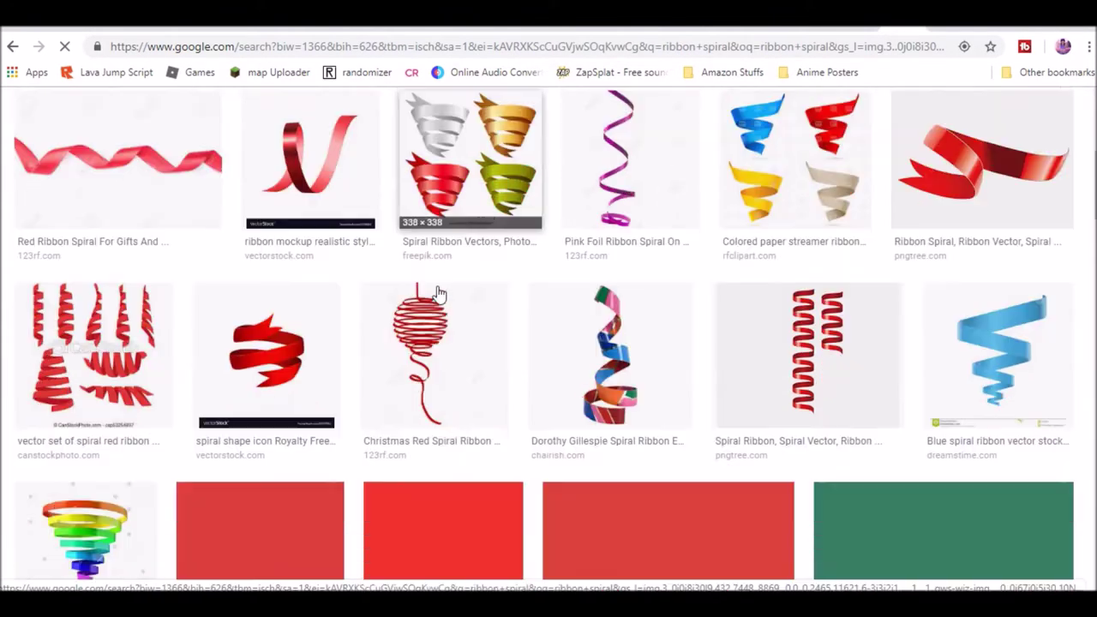
scroll(307, 340, down, 1)
scroll(307, 341, up, 5)
- Limit the ribbon spiral results to transparent images and browse them
click(525, 230)
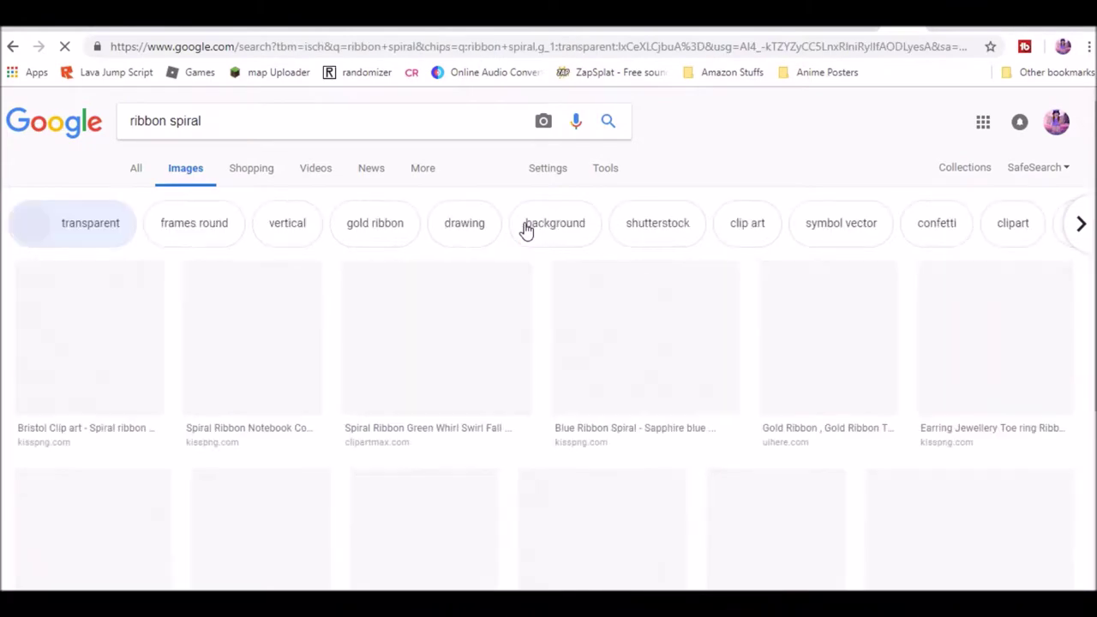
scroll(509, 392, down, 1)
scroll(509, 386, down, 2)
scroll(509, 379, down, 3)
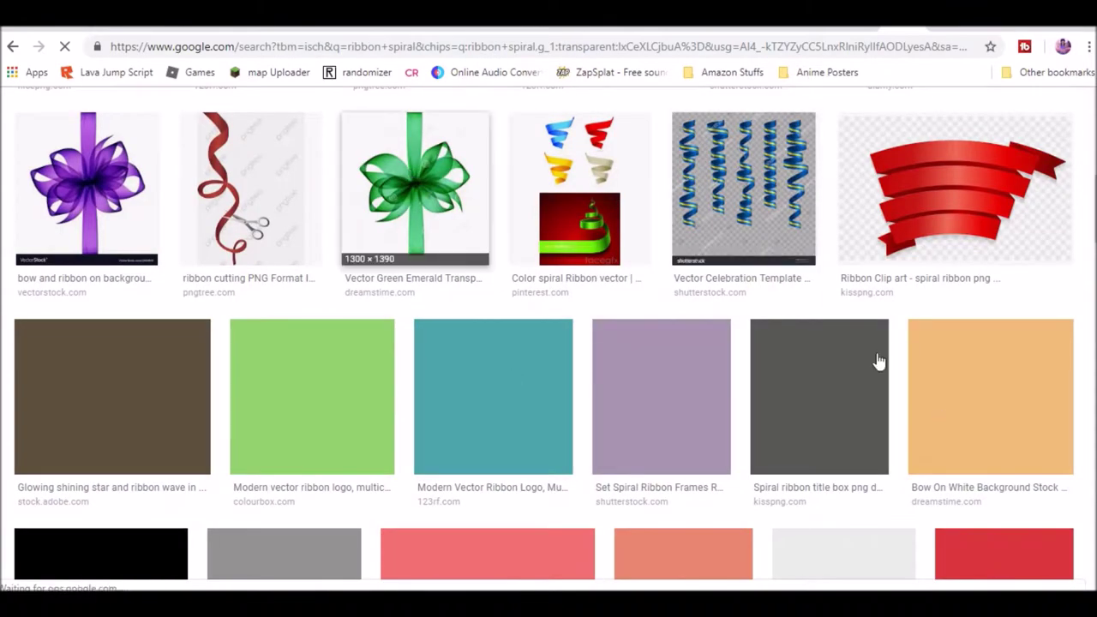
scroll(876, 362, down, 5)
scroll(691, 360, down, 3)
scroll(690, 360, up, 5)
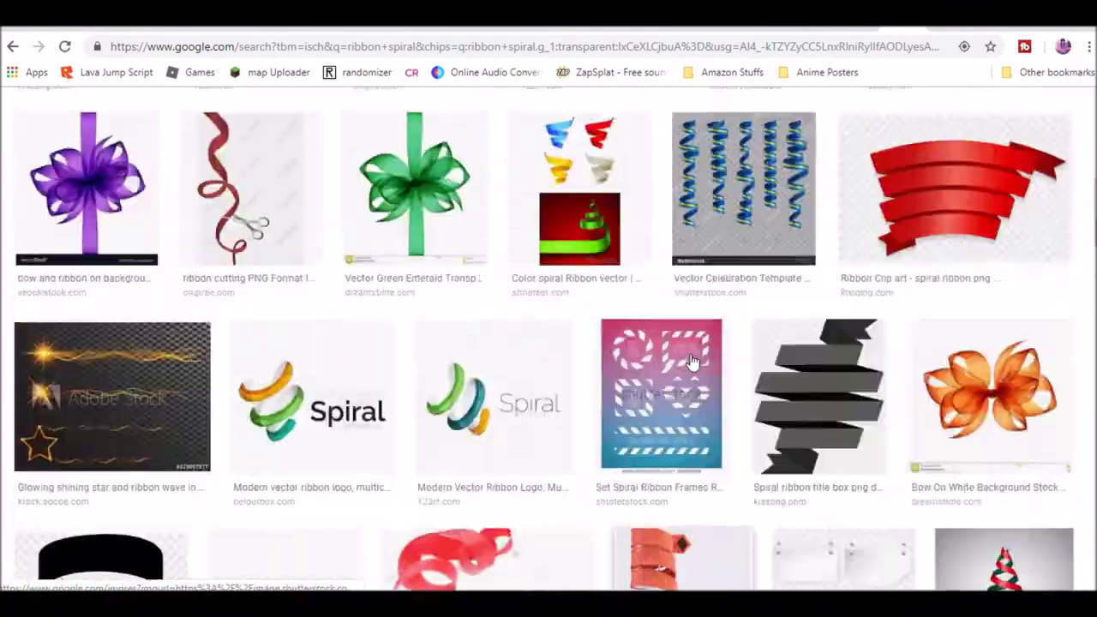
scroll(101, 294, up, 5)
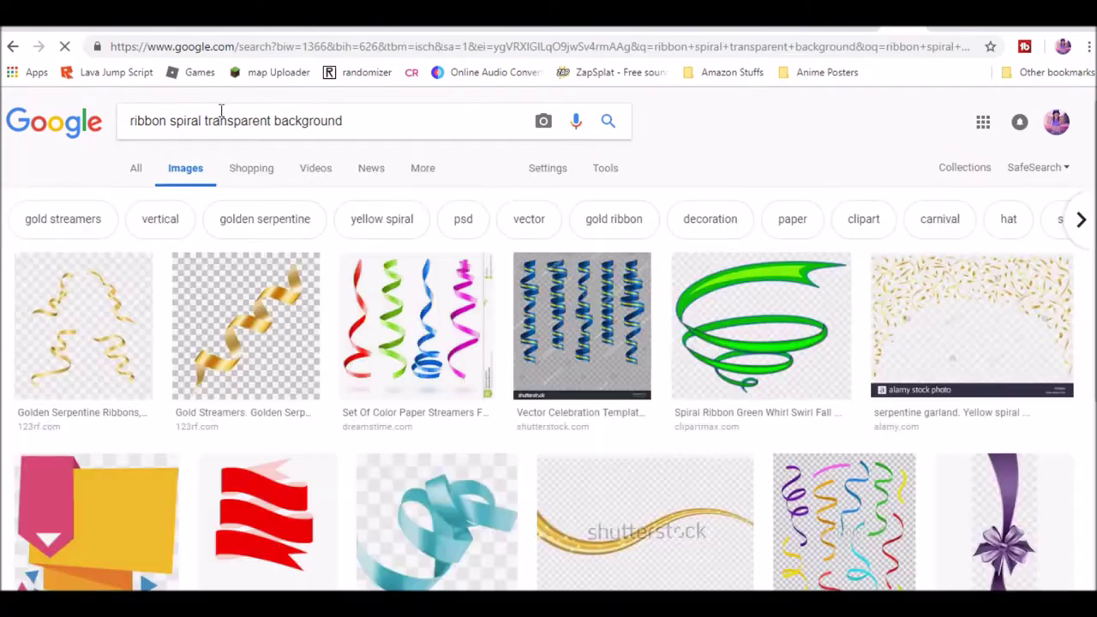
scroll(583, 360, down, 5)
scroll(598, 385, up, 2)
scroll(599, 386, down, 4)
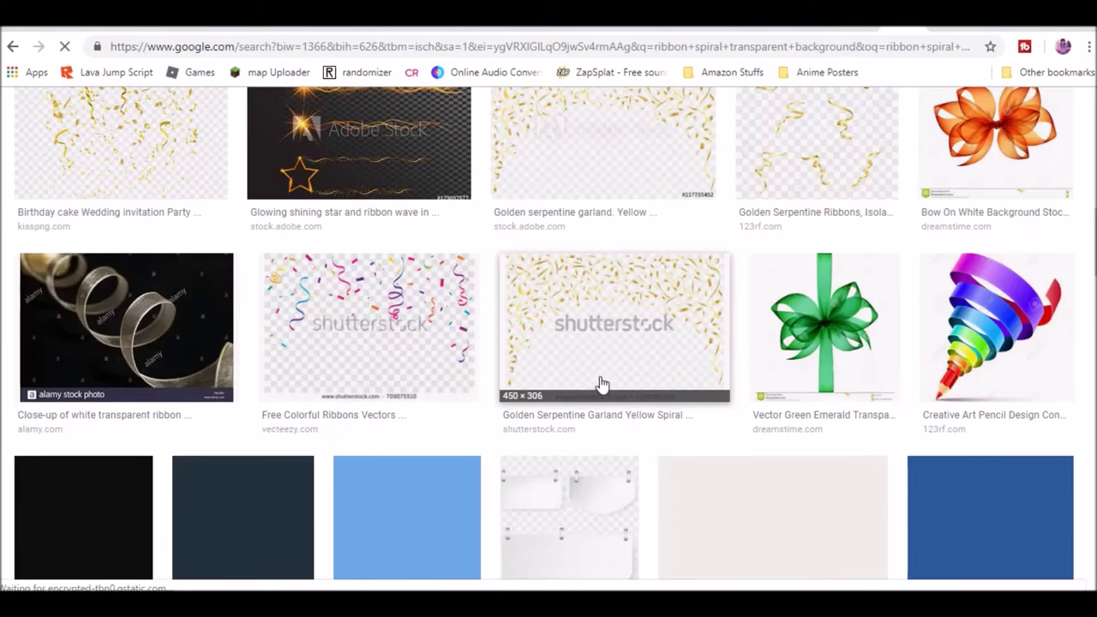
scroll(600, 381, down, 4)
scroll(599, 373, down, 4)
- Preview the yellow unicorn horn result and paste it into Photoshop
click(75, 380)
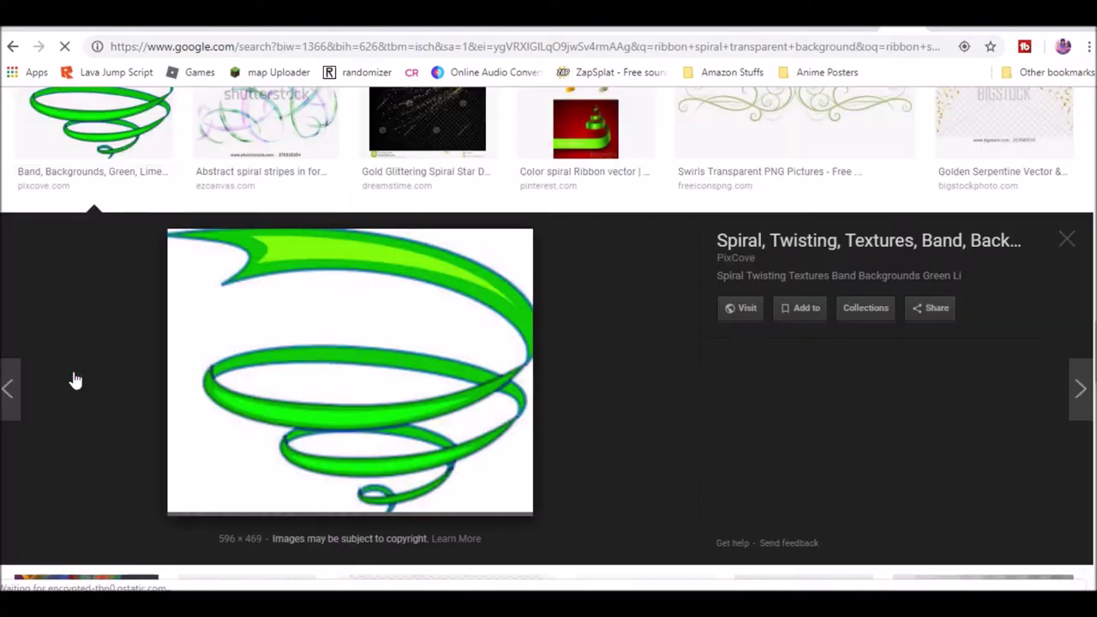
scroll(634, 347, down, 3)
scroll(636, 350, down, 5)
scroll(636, 350, down, 4)
scroll(636, 349, down, 5)
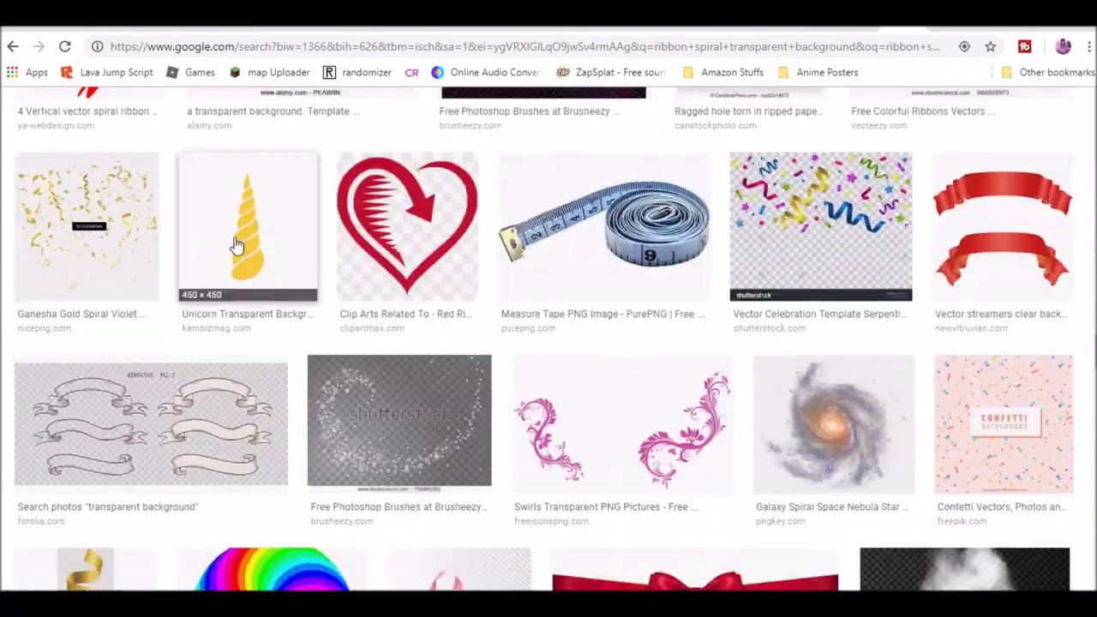
click(238, 245)
key(ctrl+v)
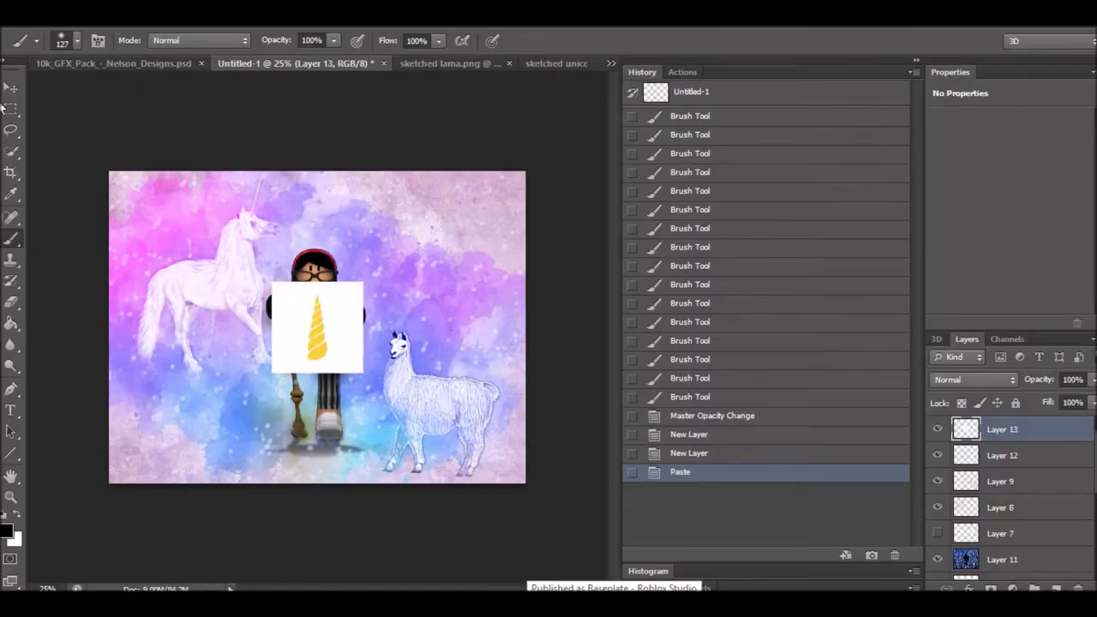
- Quick Select the pasted yellow horn, adjusting the selection brush size
key(w)
key(ctrl+plus)
click(248, 302)
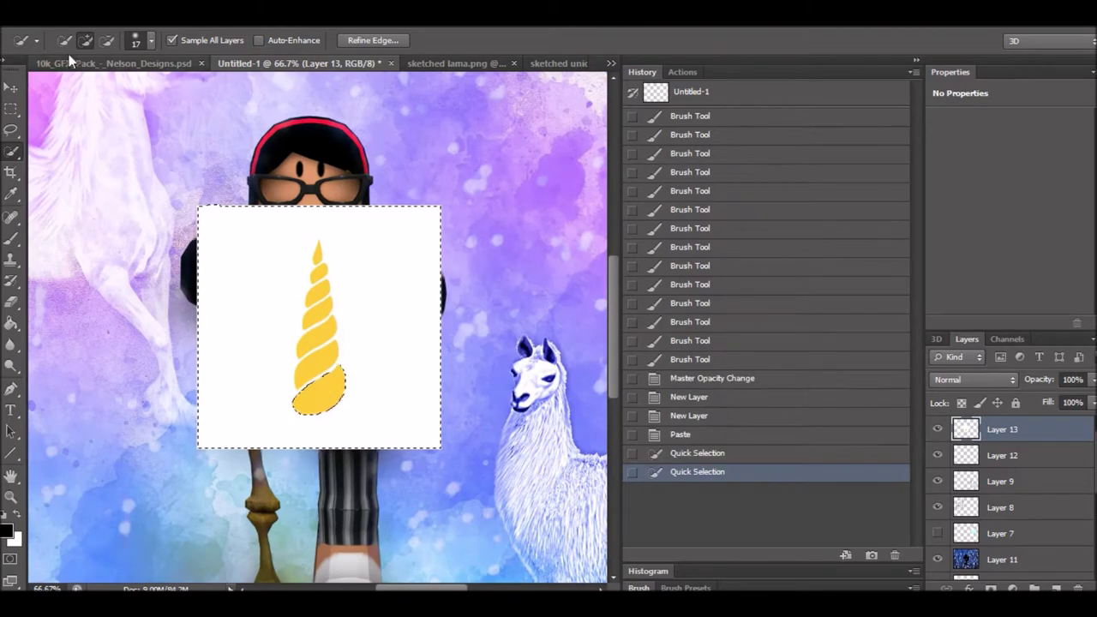
key(ctrl+alt+z)
click(151, 40)
click(294, 215)
click(300, 213)
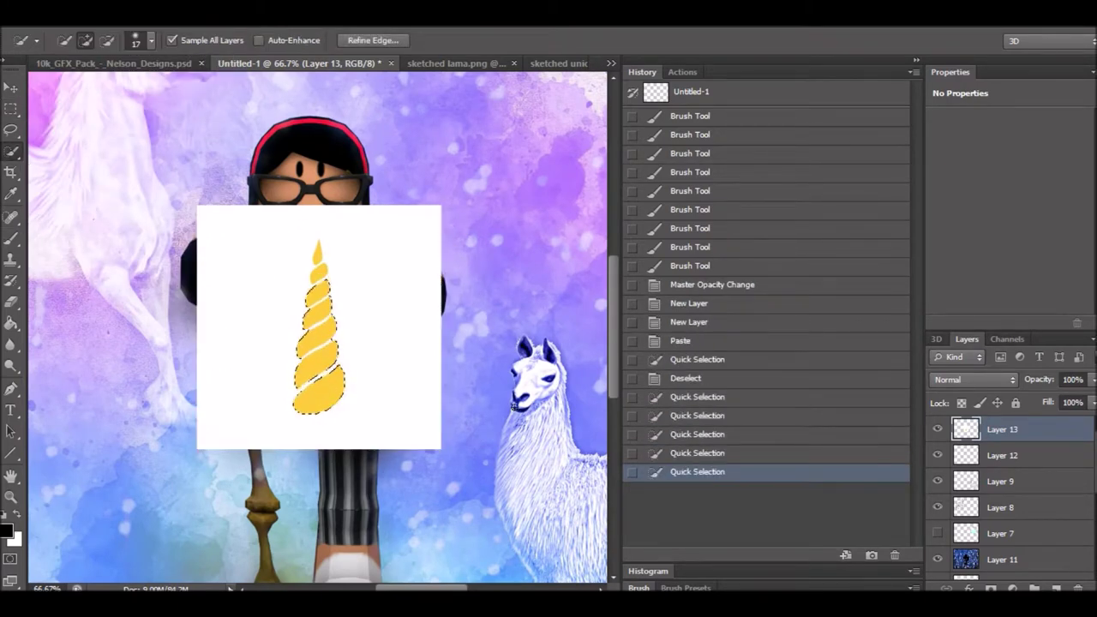
- Replace the original pasted layer with a new layer holding the cut-out horn
click(1077, 590)
click(453, 248)
click(1055, 591)
key(ctrl+v)
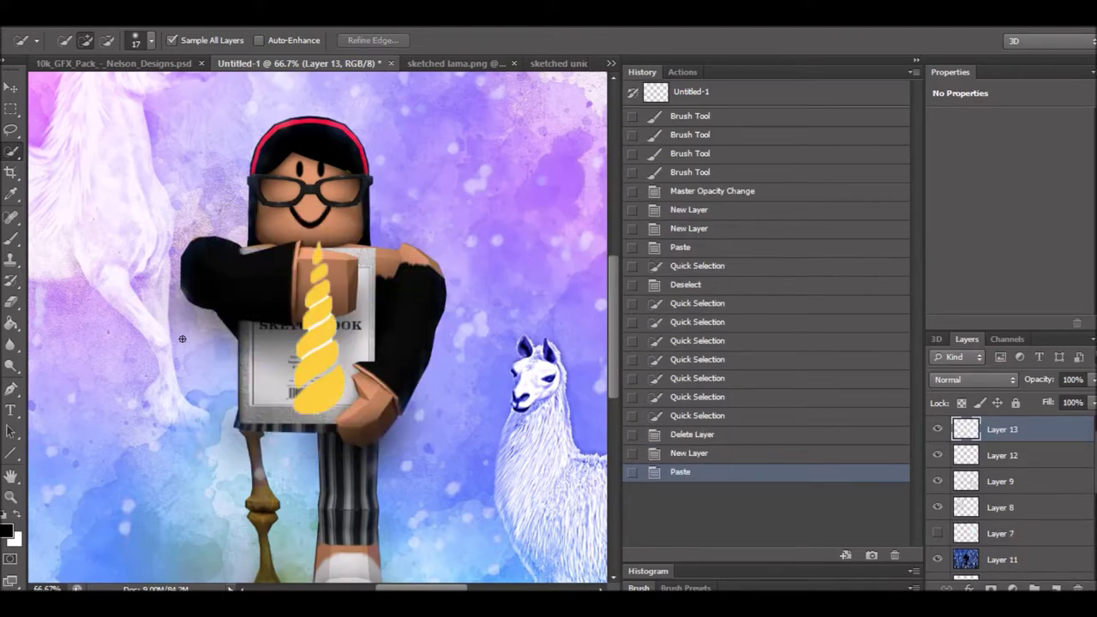
- Erase the white stripes between the horn's twists with a small eraser
key(b)
scroll(293, 458, up, 3)
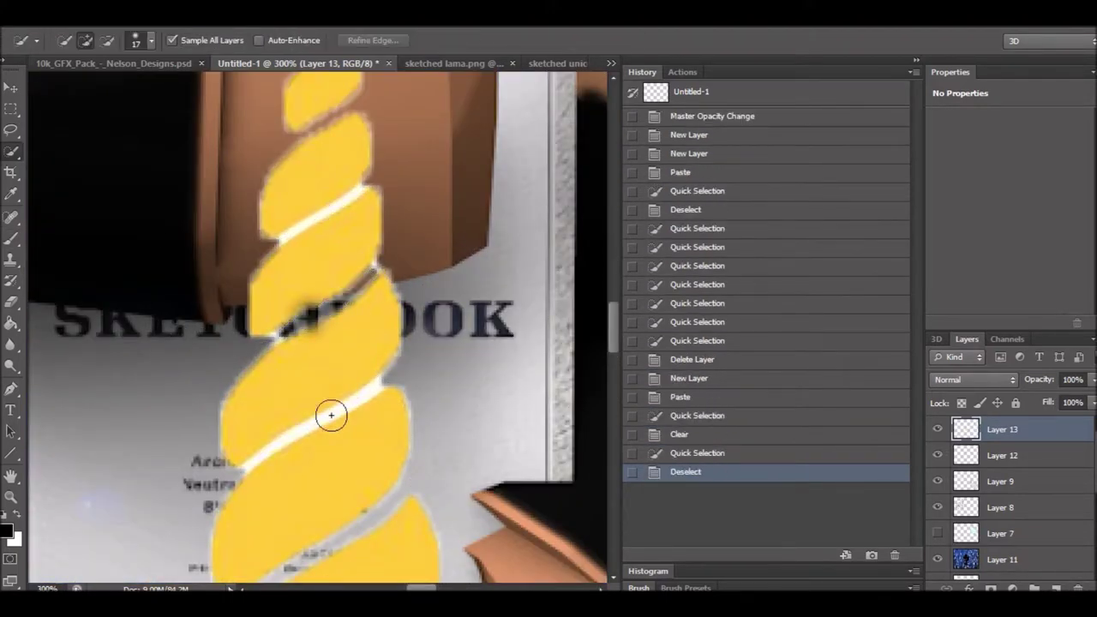
key(ctrl+d)
key(e)
click(77, 40)
drag(257, 458, 394, 377)
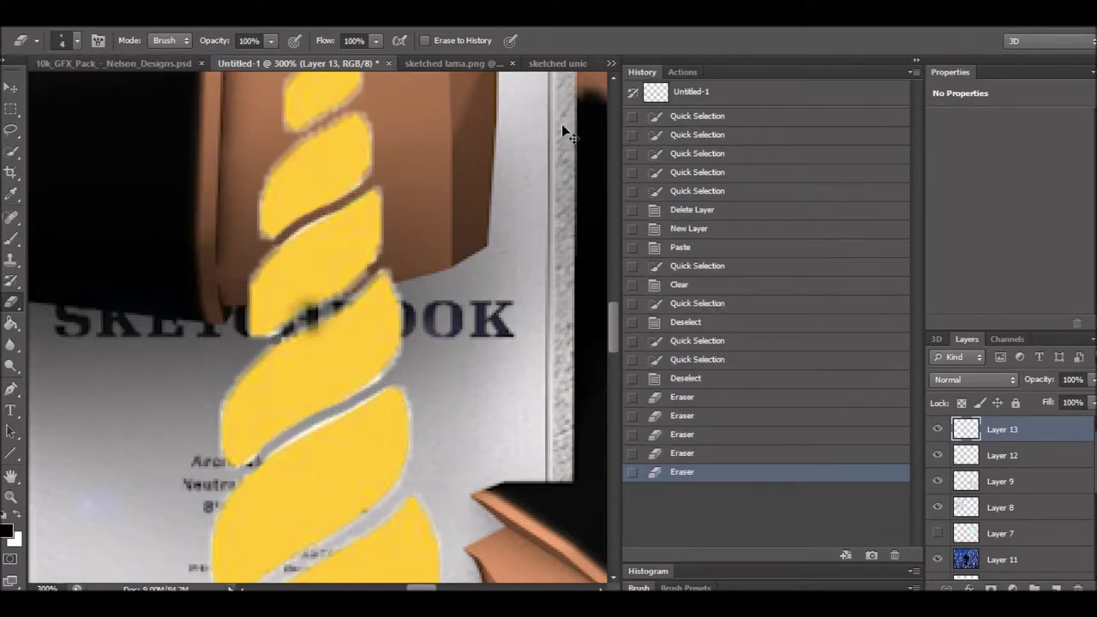
- Enlarge the horn with Free Transform over the avatar's body
key(ctrl+minus)
key(ctrl+minus)
key(ctrl+minus)
key(v)
key(ctrl+minus)
key(ctrl+t)
mouse_move(330, 283)
mouse_down()
mouse_move(307, 375)
mouse_move(315, 343)
mouse_up()
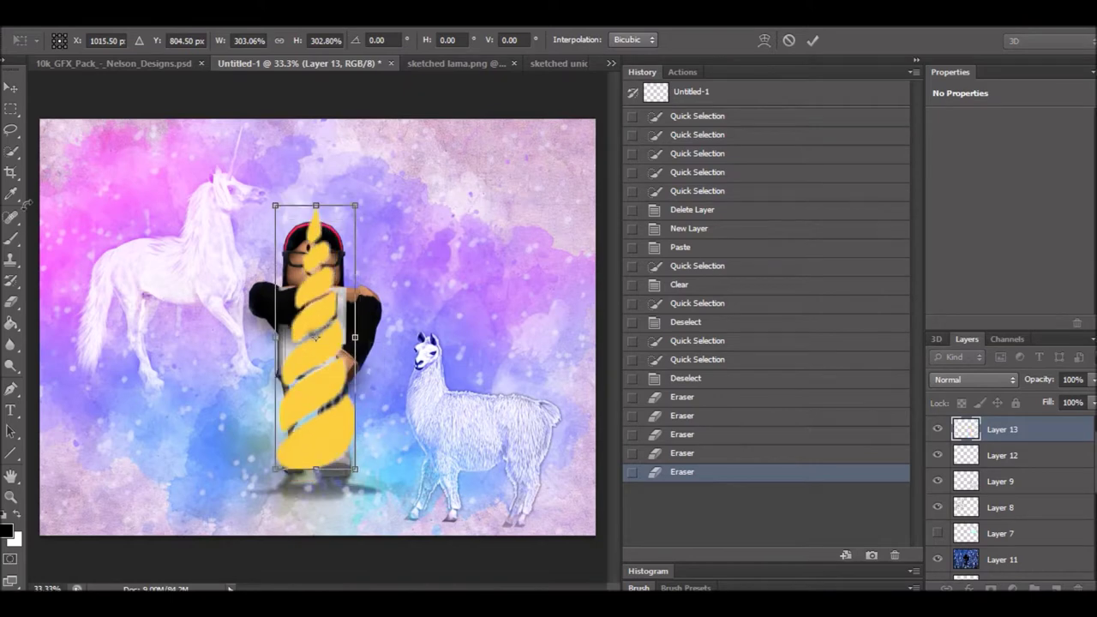
- Commit the horn resize, load its outline as a selection, and choose the Gradient tool
click(11, 108)
key(Return)
ctrl+click(966, 429)
right_click(12, 323)
click(86, 317)
- Fill the horn with a light blue-to-purple gradient
click(94, 40)
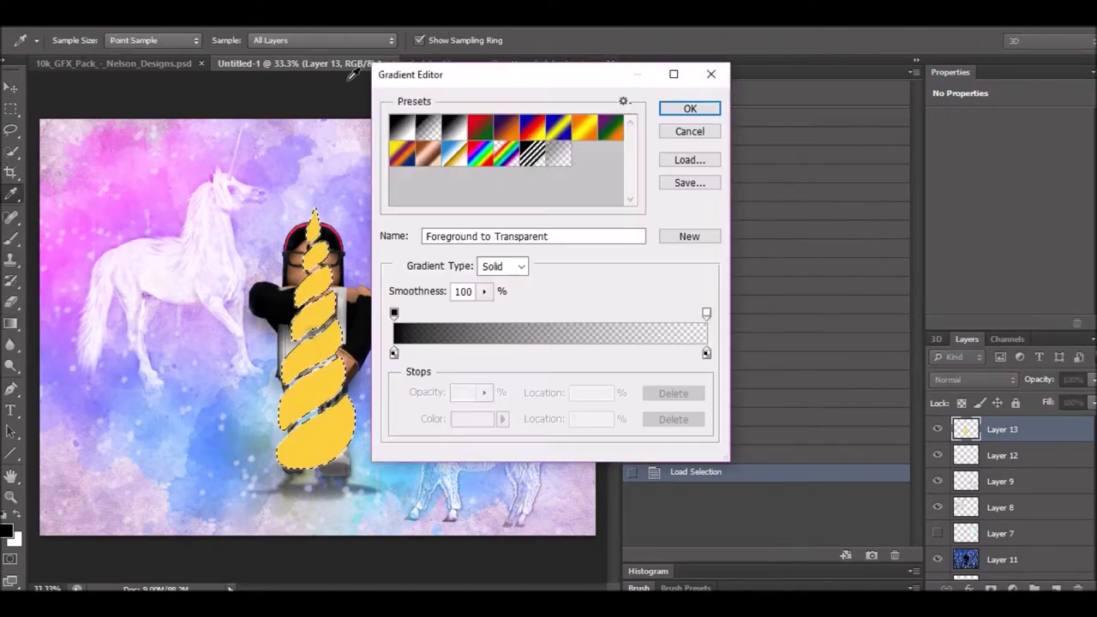
double_click(394, 353)
click(612, 162)
click(921, 150)
double_click(706, 352)
click(885, 152)
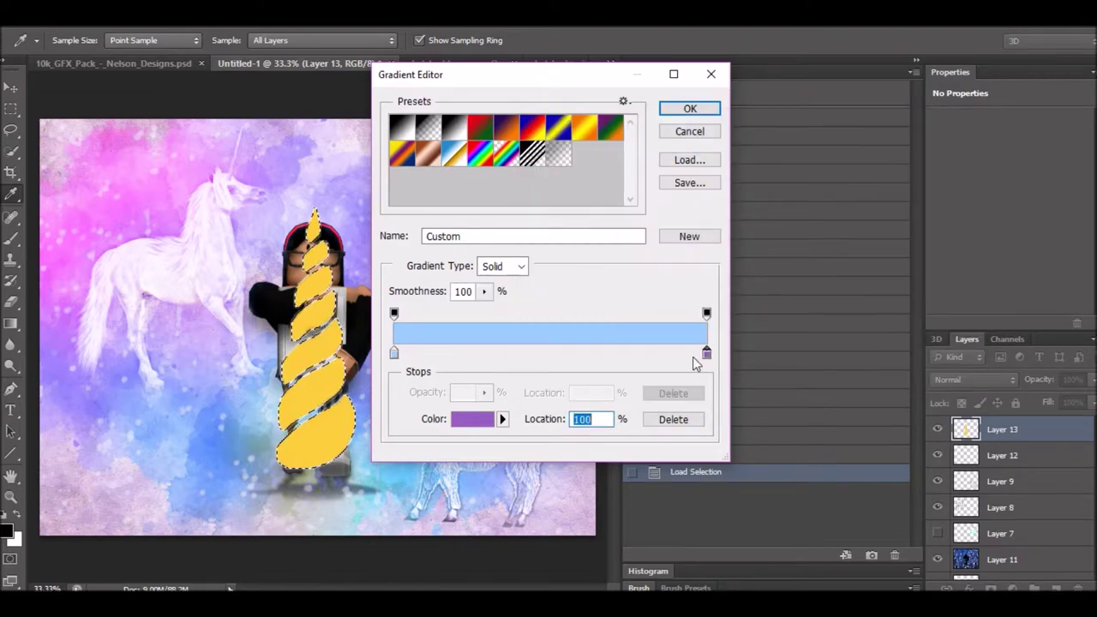
click(690, 108)
drag(315, 223, 316, 462)
- Nudge the horn into place and paint white highlights onto it
key(ctrl+d)
key(m)
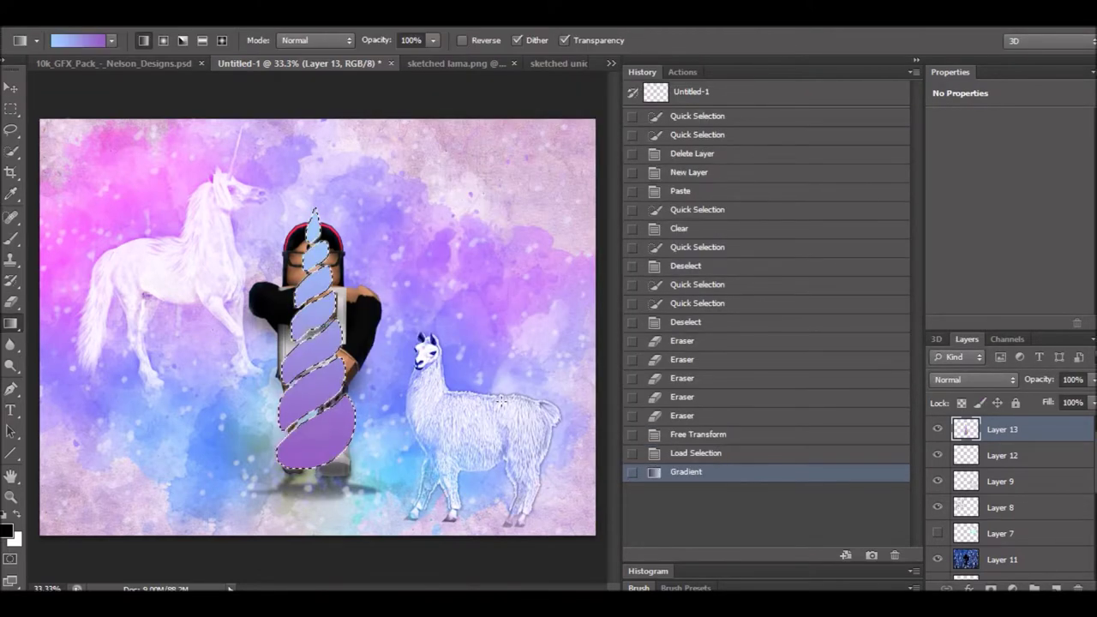
drag(316, 407, 315, 410)
key(b)
key(x)
click(77, 41)
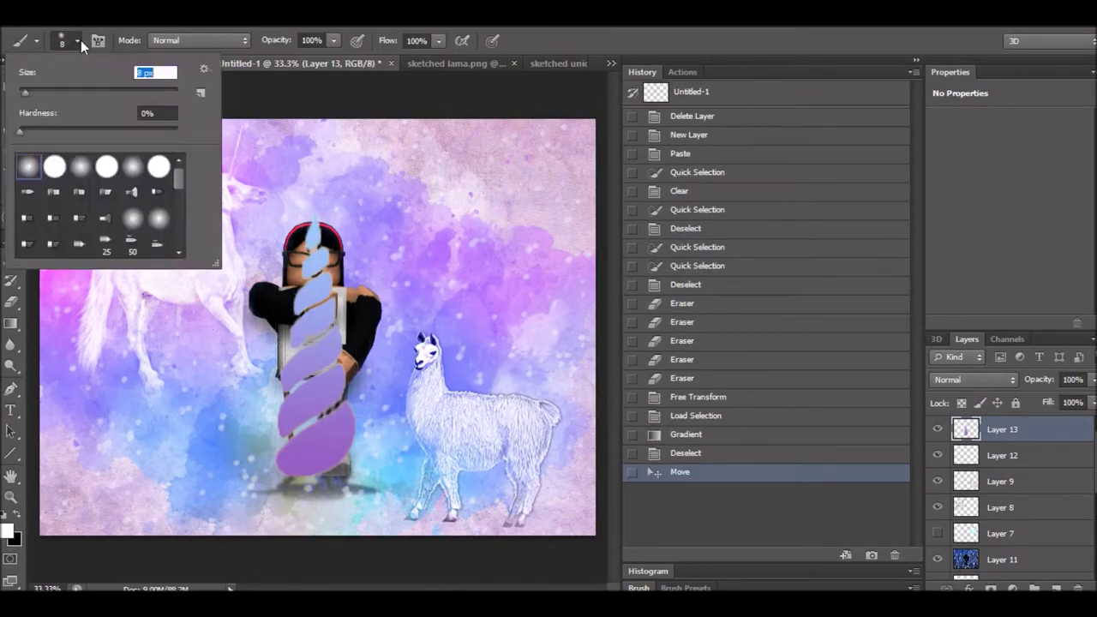
click(333, 350)
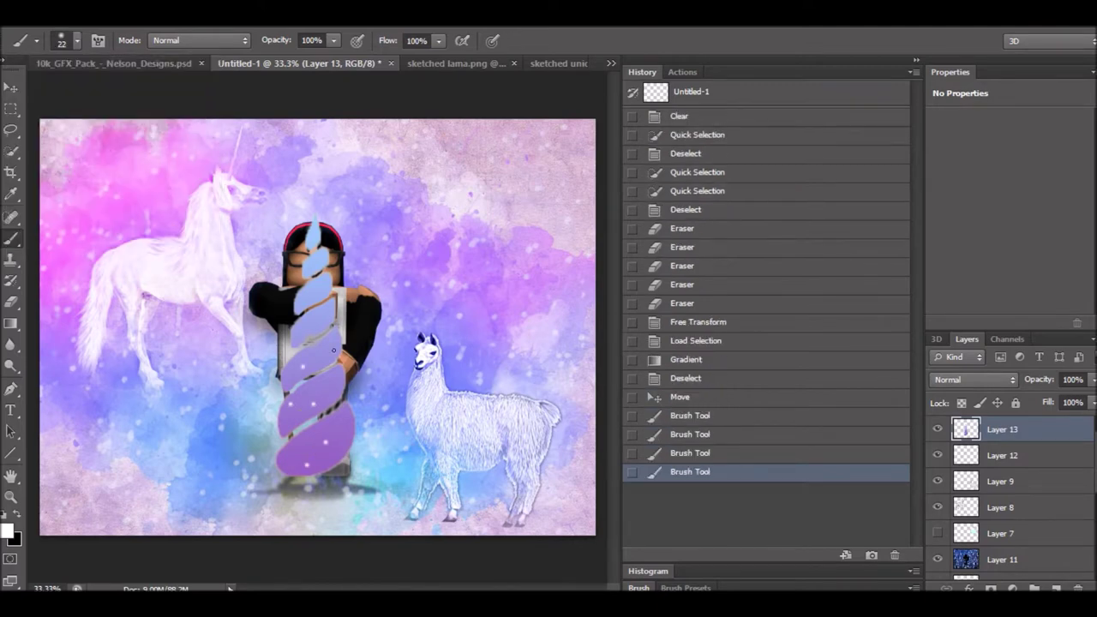
scroll(973, 380, down, 12)
- Move the horn layer behind the avatar and apply the pending transform
drag(1010, 575, 1003, 463)
click(972, 379)
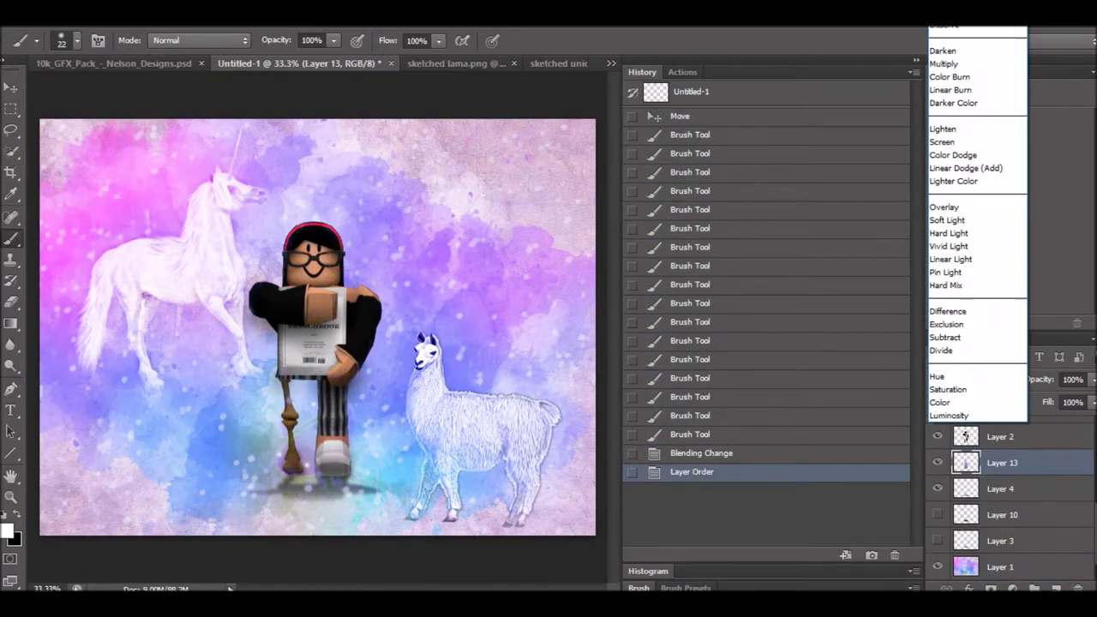
click(955, 31)
key(ctrl+t)
key(m)
click(463, 249)
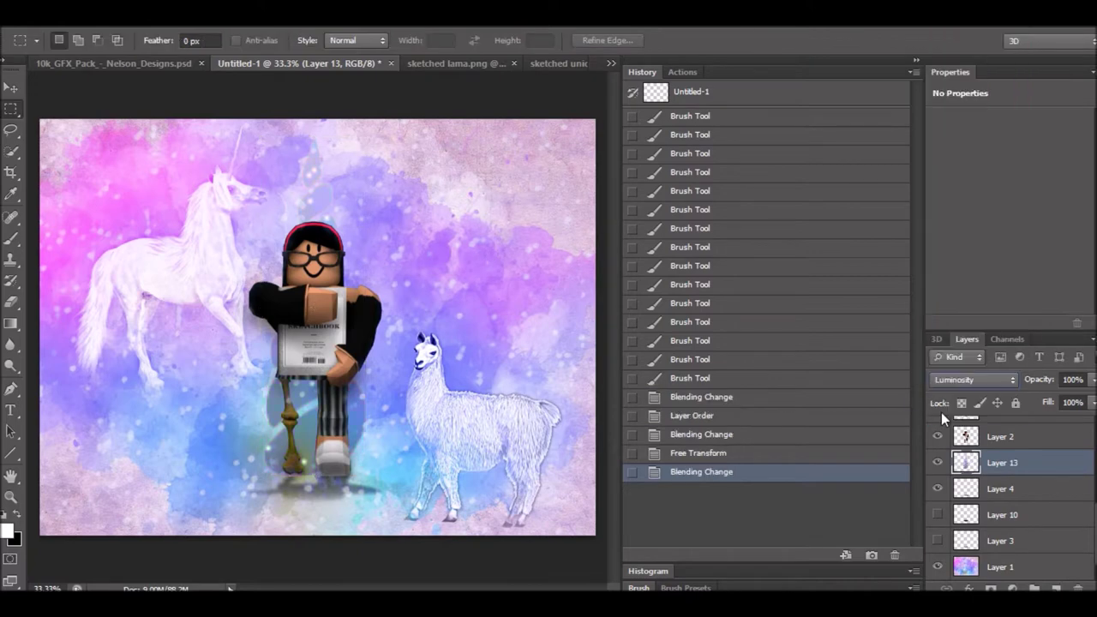
- Try Color and Lighten blend modes on the horn, settling on Screen
click(973, 380)
click(956, 400)
click(976, 380)
click(969, 129)
click(973, 379)
click(947, 181)
click(973, 379)
click(958, 155)
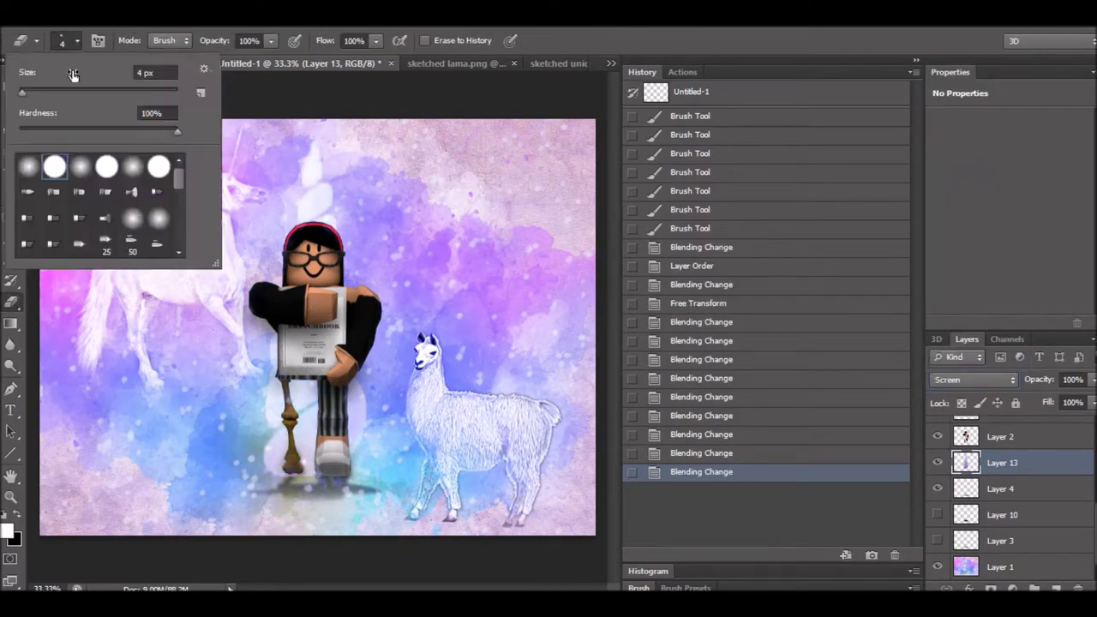
- Erase stray horn edges with a 131 px eraser, then make Layer 12 active
click(77, 40)
drag(95, 83, 110, 88)
click(320, 480)
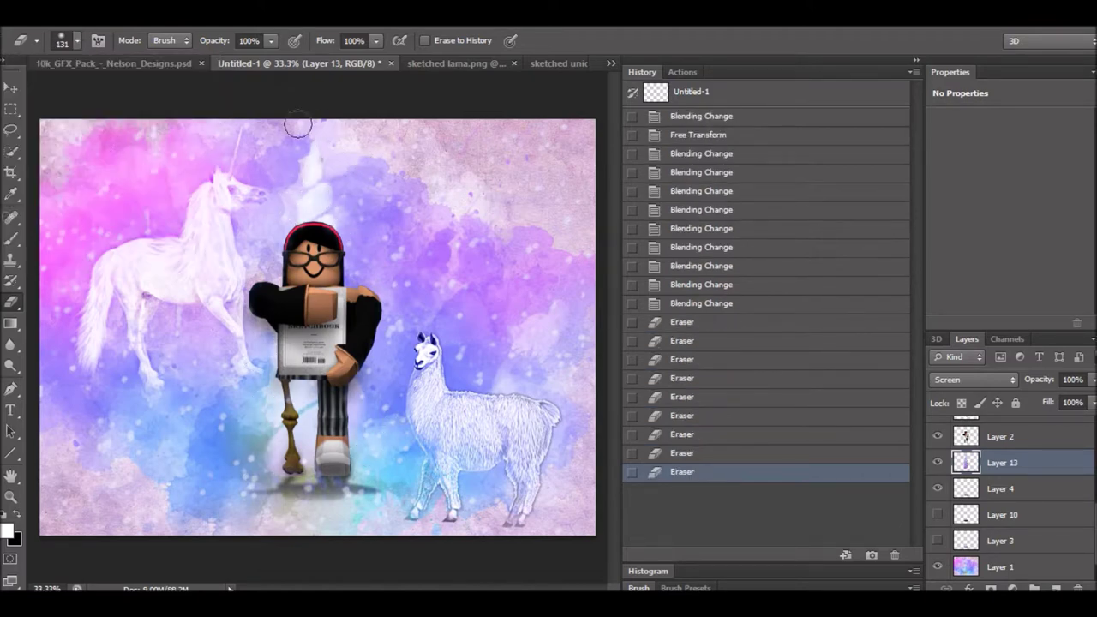
click(297, 126)
key(ctrl+minus)
scroll(1036, 490, up, 3)
click(1001, 430)
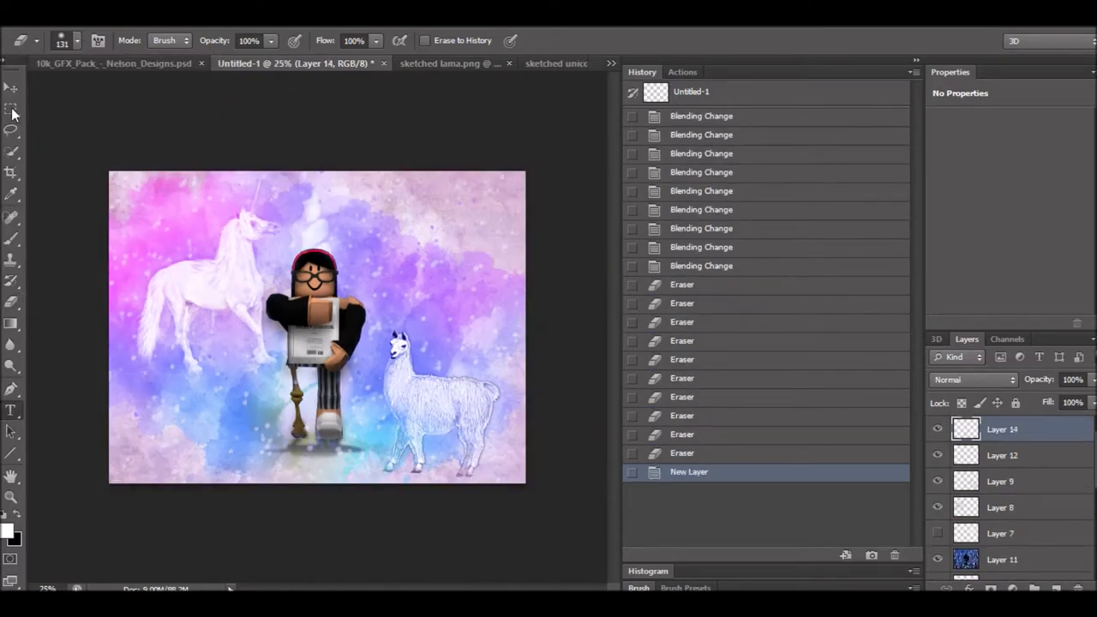
- Add the M24 signature text near the avatar's feet in a handwriting font, light blue
key(t)
click(169, 40)
click(153, 41)
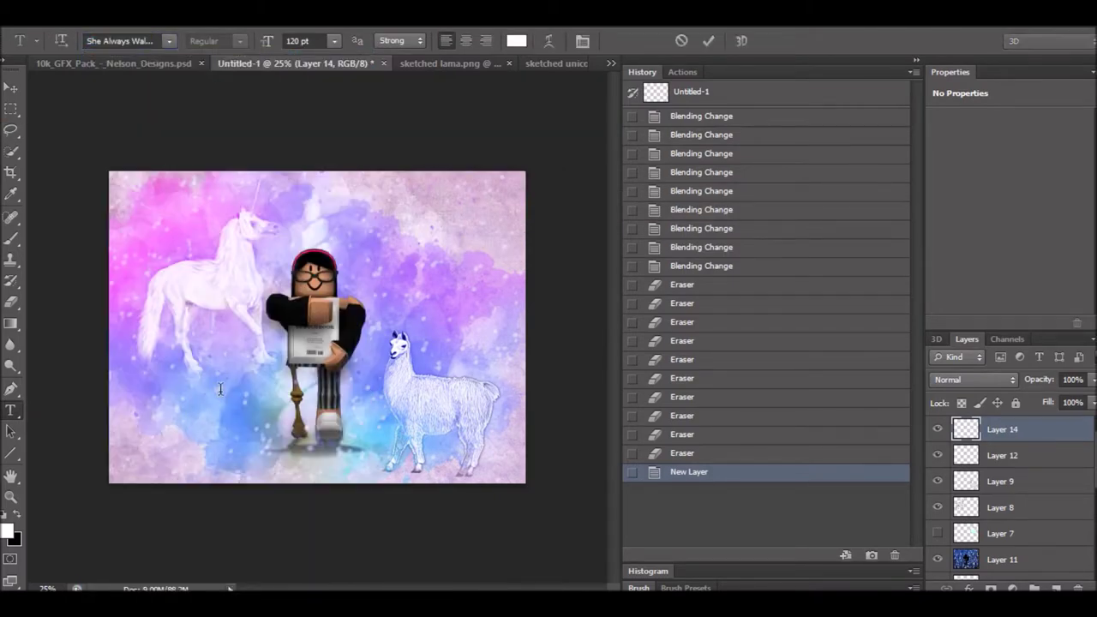
click(220, 389)
text(M25)
click(516, 40)
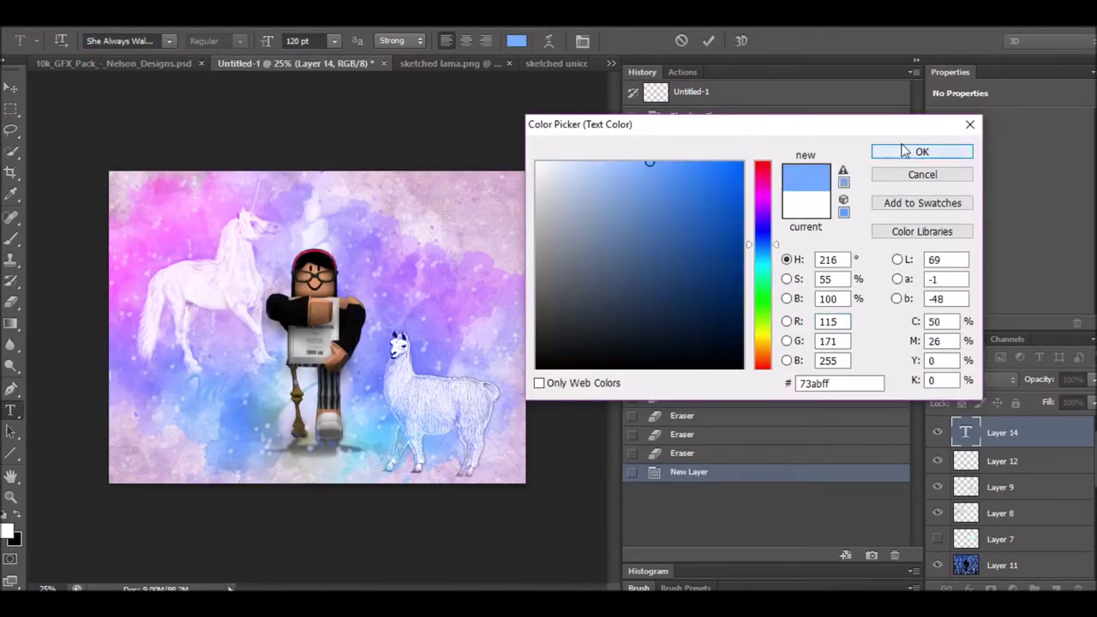
click(913, 152)
- Set the signature text to 36 pt
key(ctrl+plus)
key(ctrl+plus)
key(ctrl+plus)
key(ctrl+a)
click(334, 40)
click(319, 247)
- Warp the signature with Arc Lower and move it onto the shoe
key(ctrl+plus)
key(ctrl+plus)
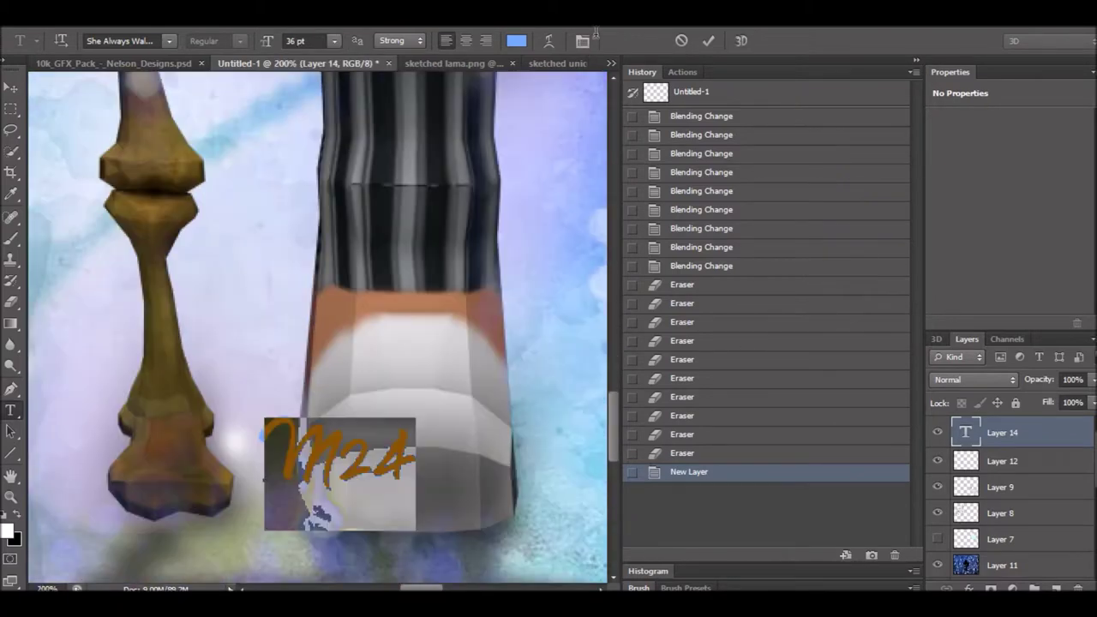
click(582, 41)
click(681, 260)
click(668, 321)
click(813, 268)
mouse_move(264, 482)
mouse_down()
mouse_move(340, 510)
mouse_move(308, 504)
mouse_up()
- Shrink the signature to 24 pt and reconfirm the arc warp
click(334, 40)
click(319, 242)
click(334, 41)
click(318, 214)
click(582, 40)
key(Return)
- Recolour the signature grey-blue and commit the M24 text
click(516, 40)
click(592, 205)
click(955, 149)
click(517, 40)
click(805, 190)
click(954, 149)
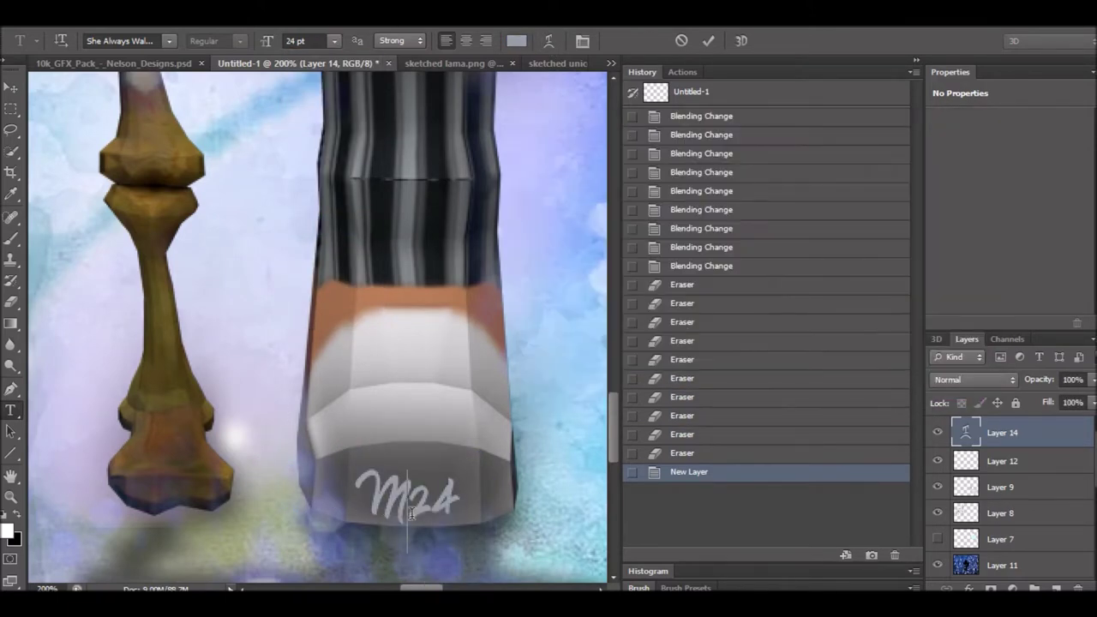
key(m)
- Squash the signature flatter onto the shoe with Free Transform
key(ctrl+minus)
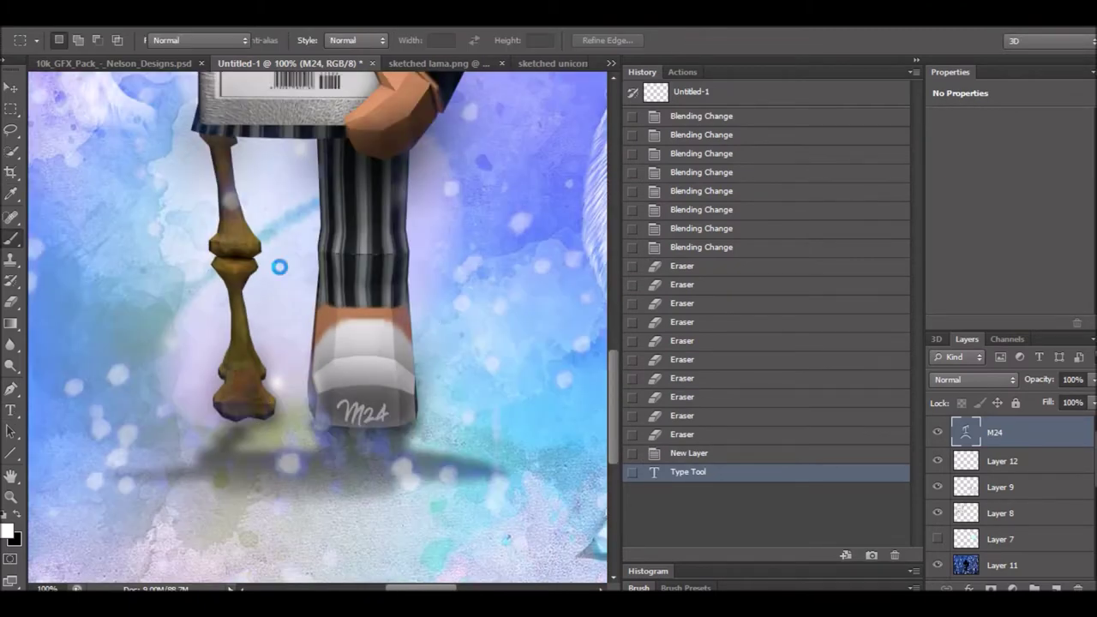
drag(299, 378, 451, 445)
key(ctrl+t)
drag(379, 378, 379, 405)
key(Return)
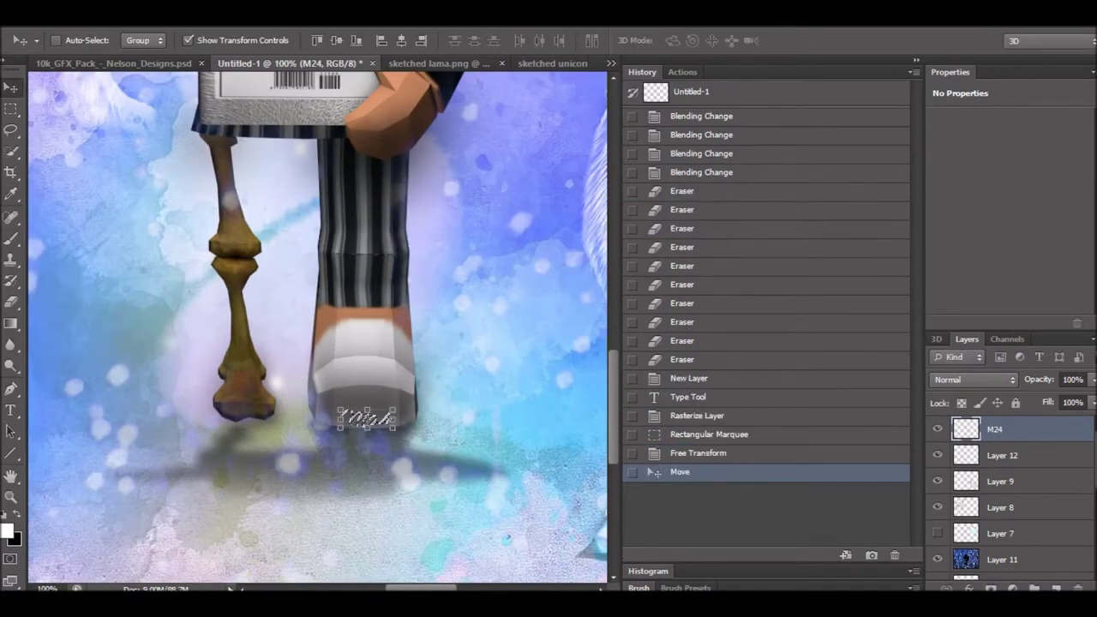
- Darken the signature with Hue/Saturation Lightness -44
key(ctrl+d)
key(ctrl+u)
drag(670, 260, 635, 268)
key(Return)
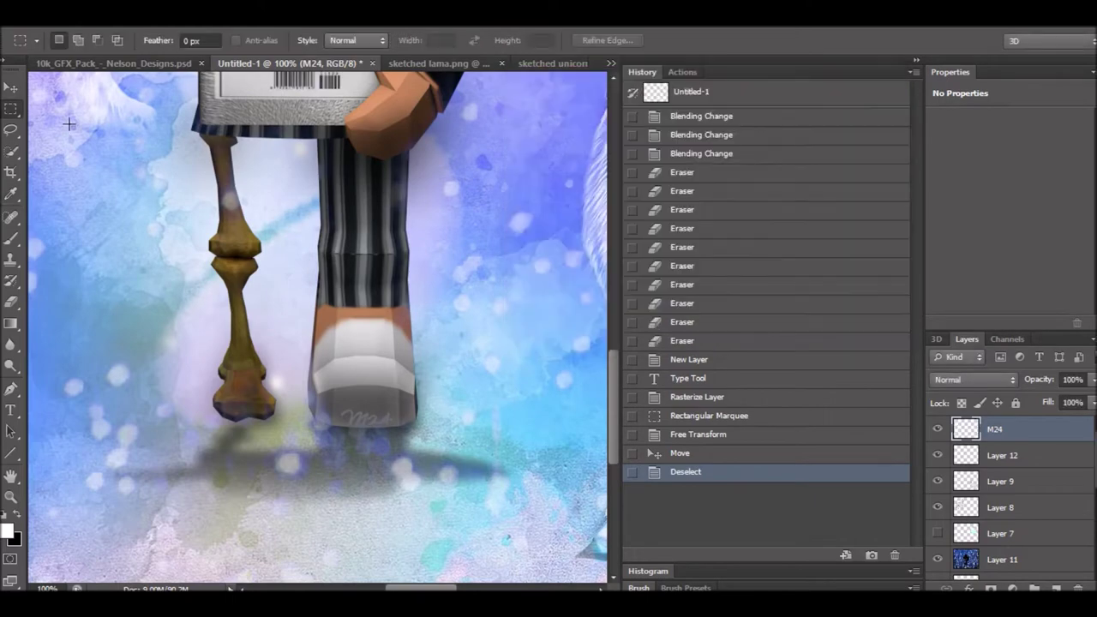
key(ctrl+0)
right_click(1059, 453)
- Move Layer 9 below the #ArtSquad text layer
click(942, 480)
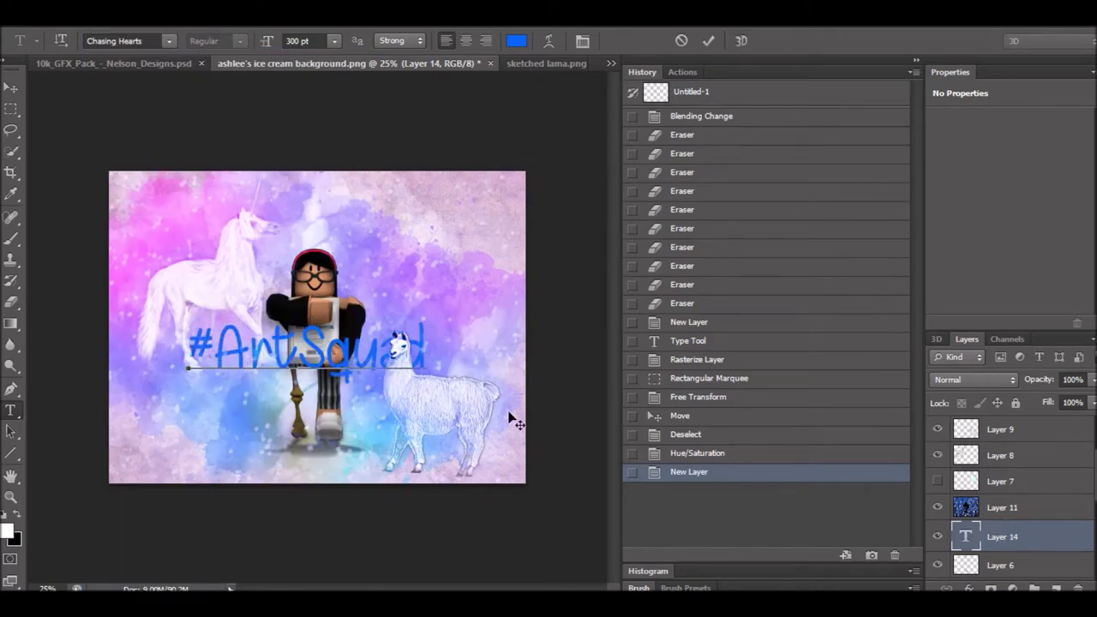
scroll(1031, 458, down, 1)
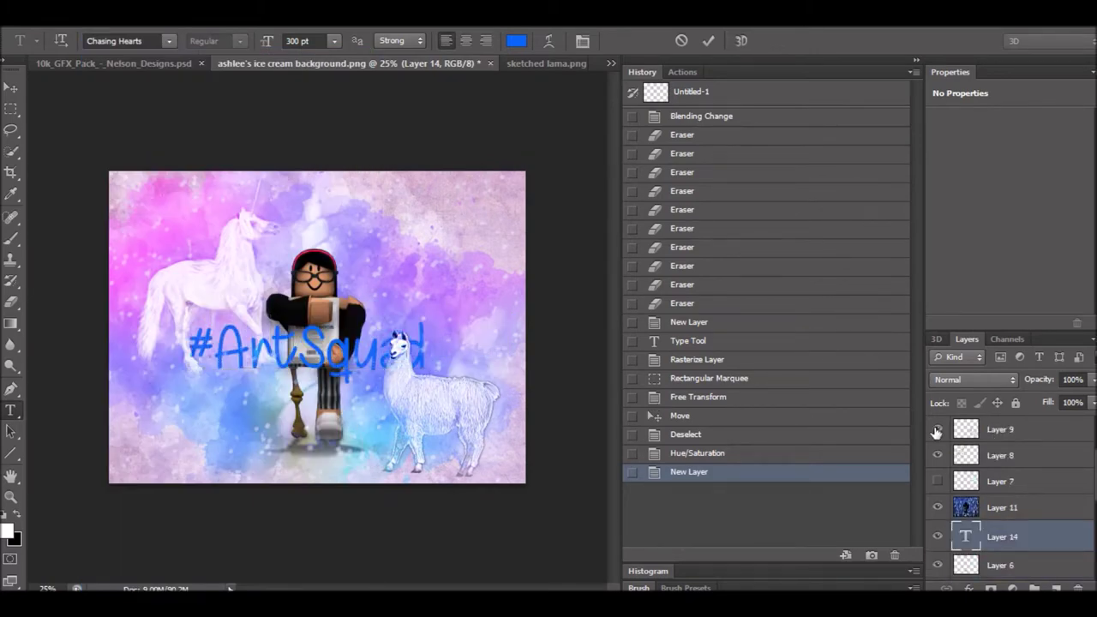
drag(936, 431, 996, 552)
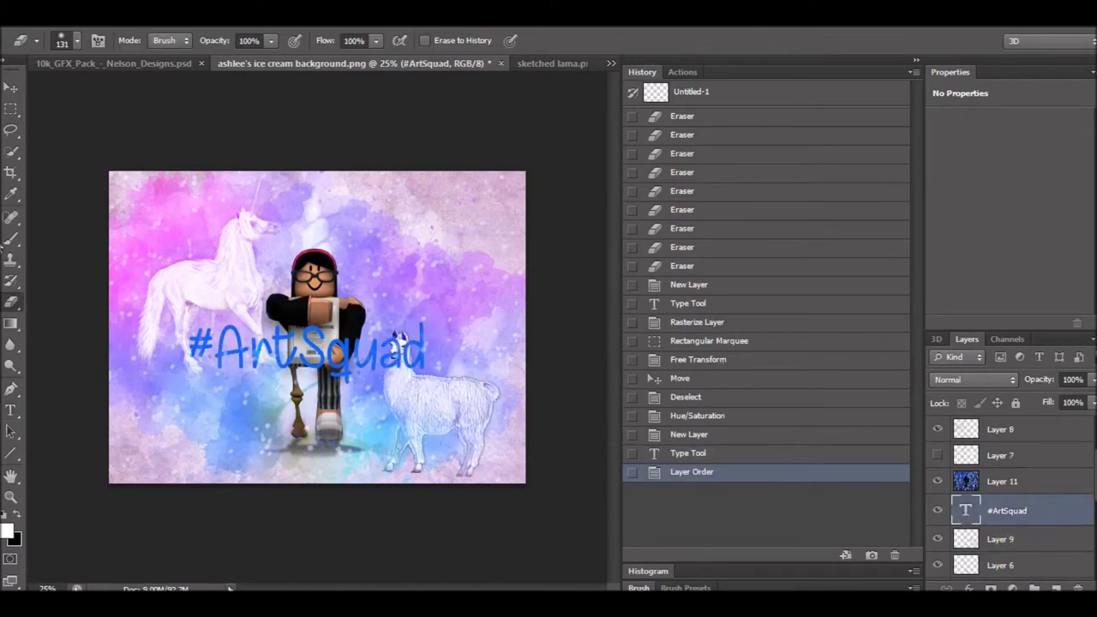
- Load the #ArtSquad lettering as a selection on a new layer and expand it
right_click(966, 510)
click(913, 171)
key(ctrl+shift+alt+n)
click(232, 12)
click(403, 233)
key(Return)
- Fill the expanded outline with a sampled pink and place it beneath the text
key(i)
key(shift+g)
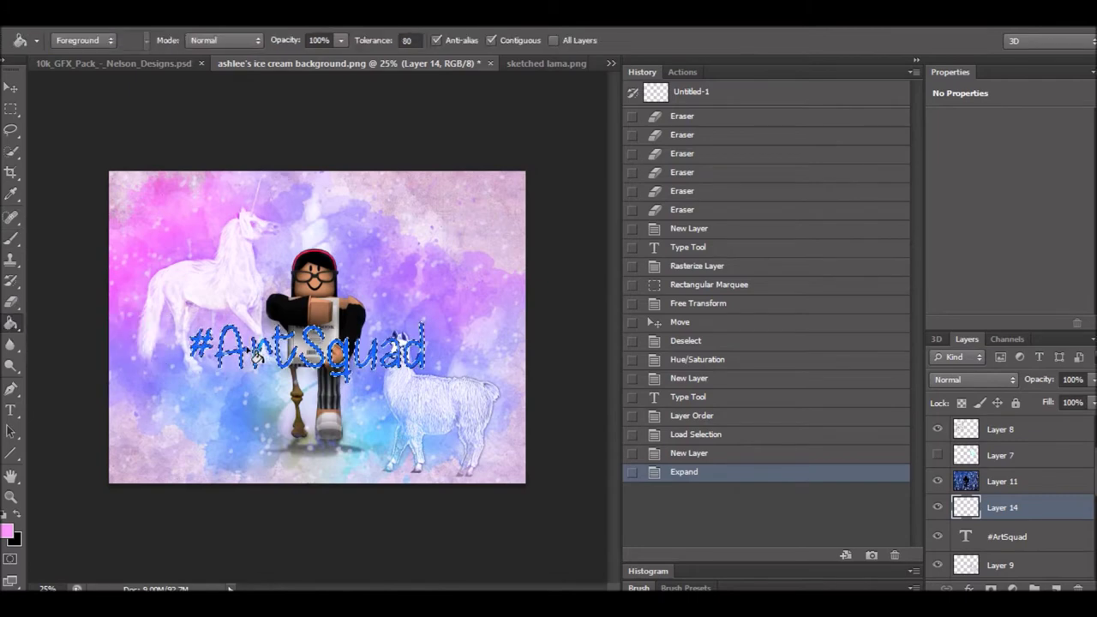
click(309, 347)
key(ctrl+d)
key(m)
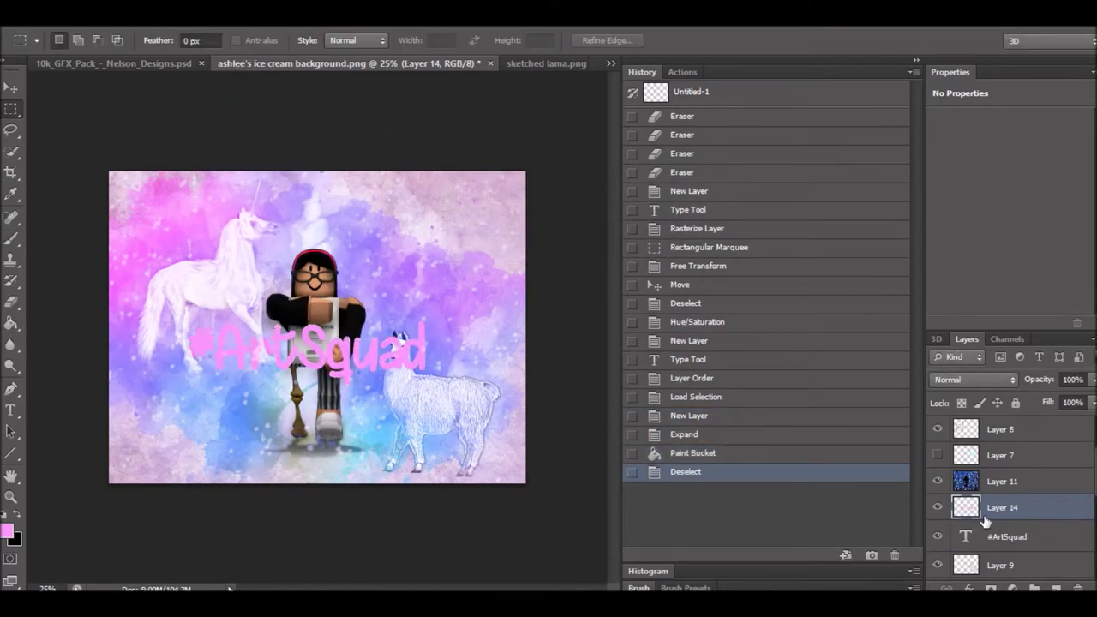
drag(986, 521, 986, 552)
- Soften the pink glow layer with a Gaussian Blur
click(257, 13)
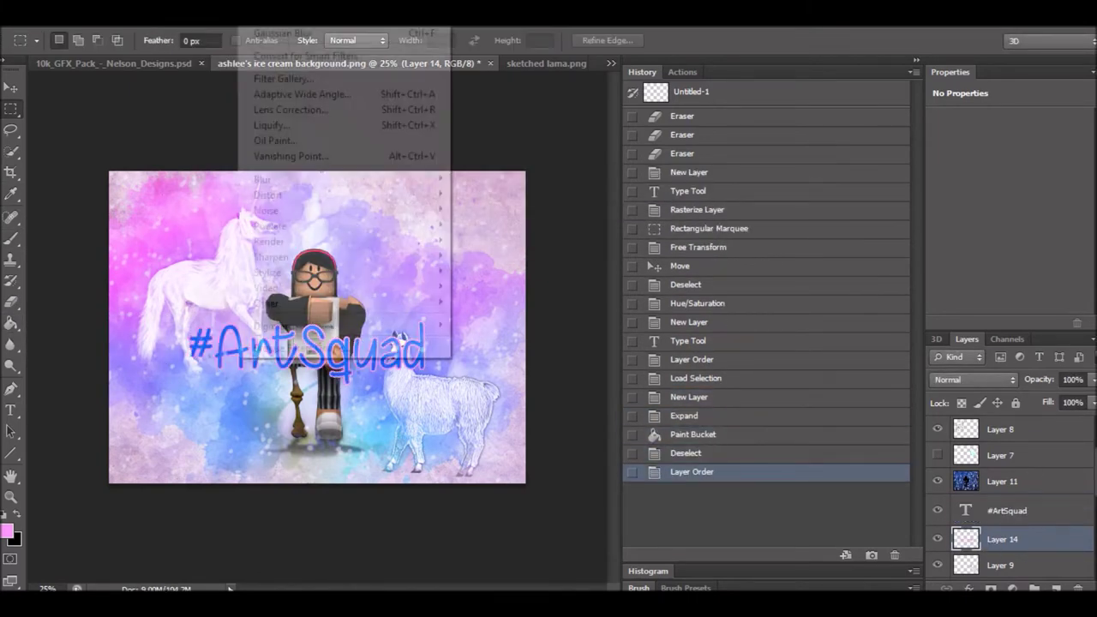
click(466, 292)
click(638, 148)
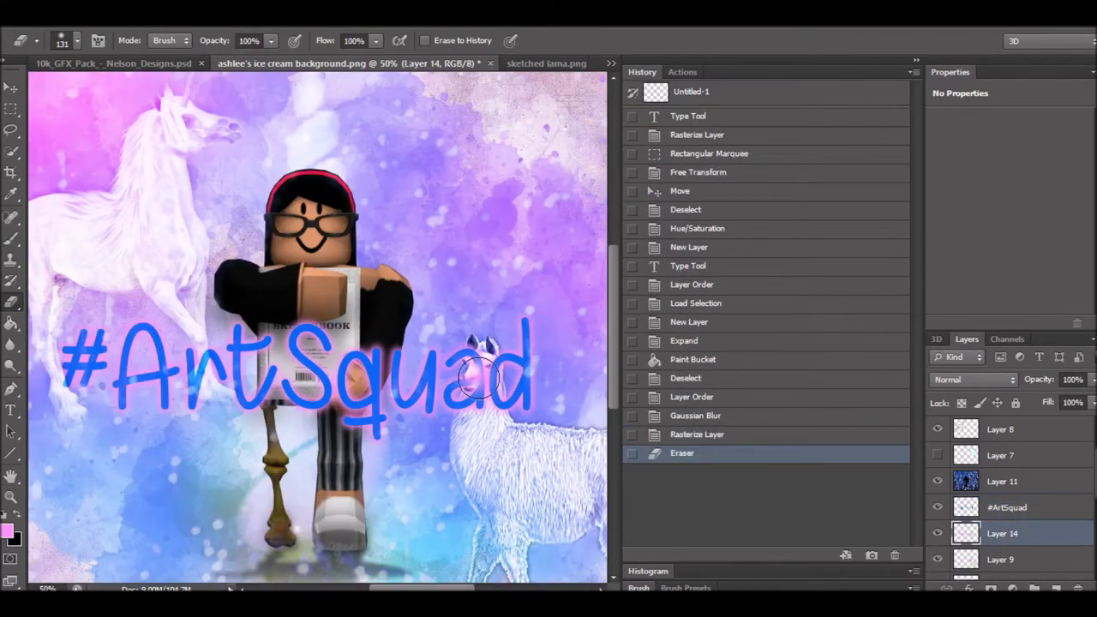
- Erase the glow over the llama's head, keeping the pink glow layer active
click(476, 374)
click(474, 374)
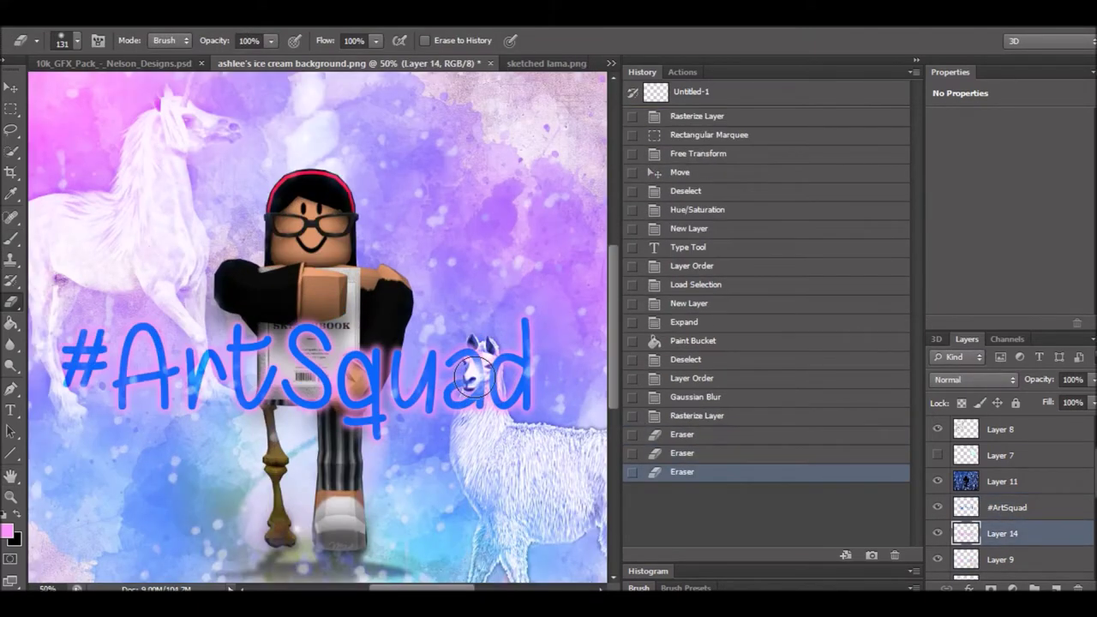
key(ctrl+minus)
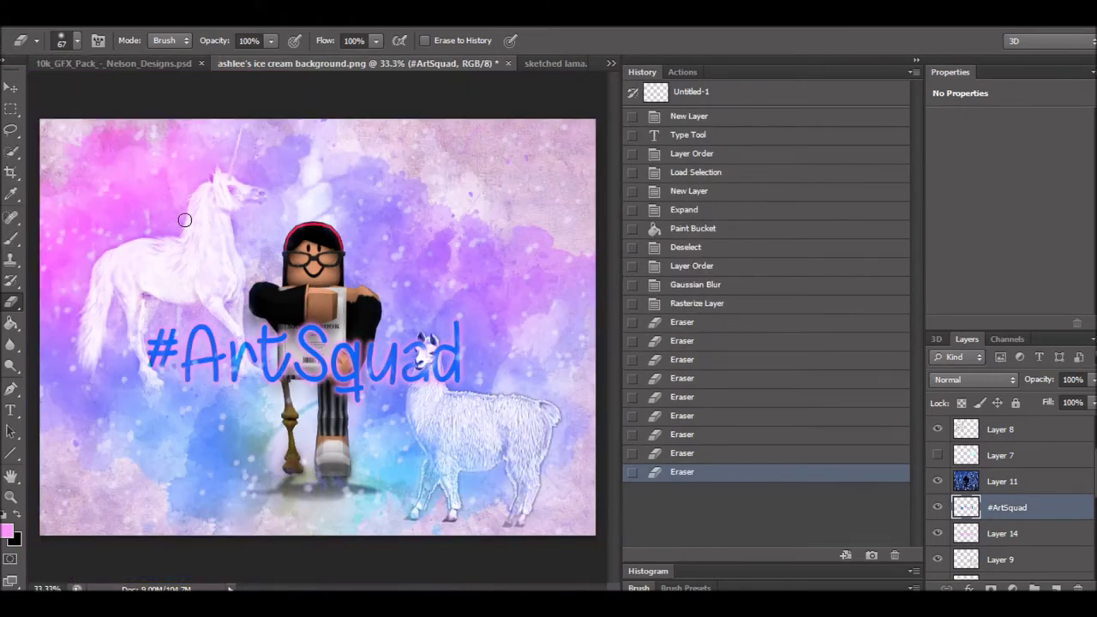
click(690, 340)
click(690, 359)
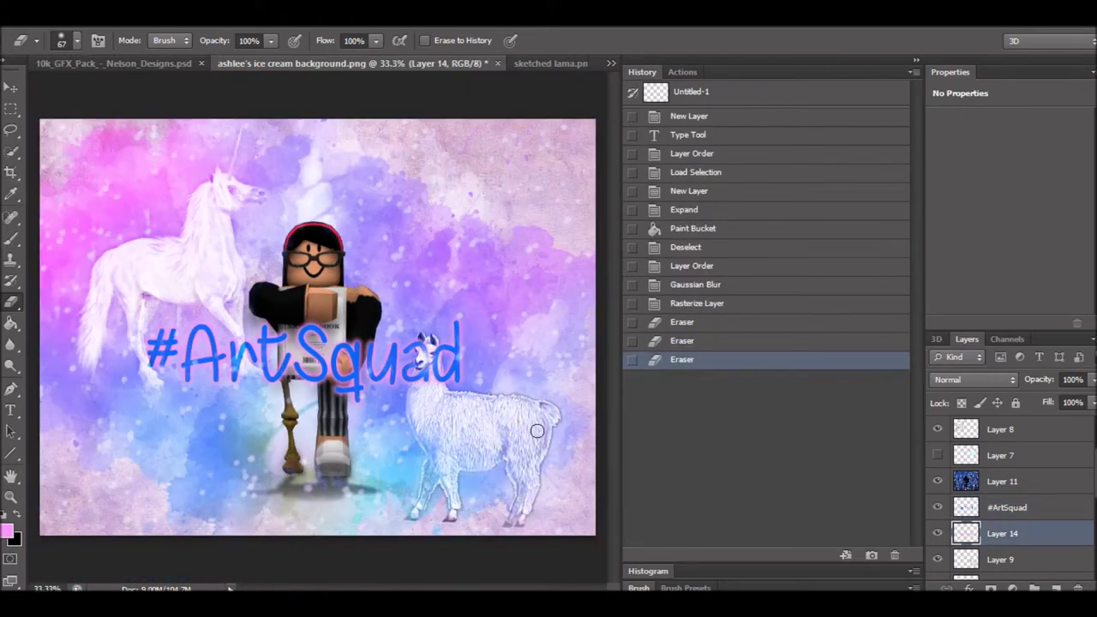